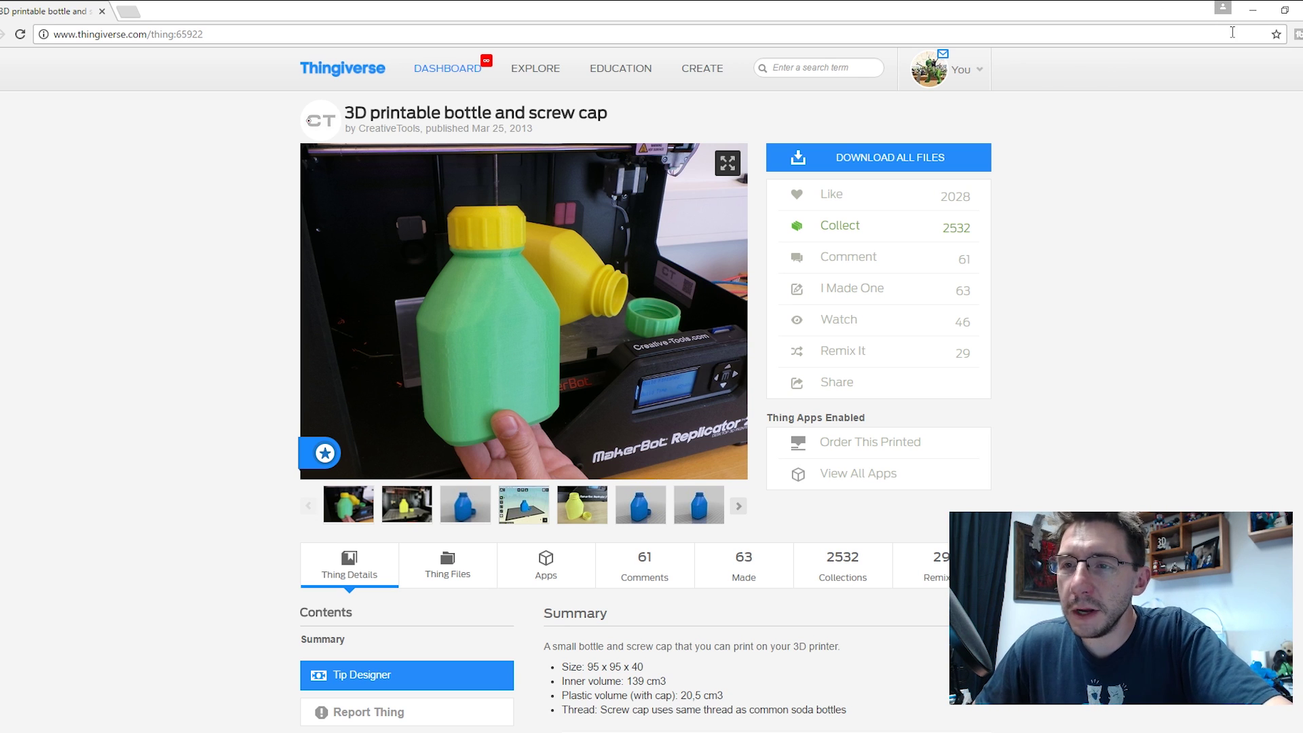
# Import 3D-printable_bottle.stl and 3DBenchy.stl together, then orbit to an angled view of them.
pyautogui.click(1252, 10)
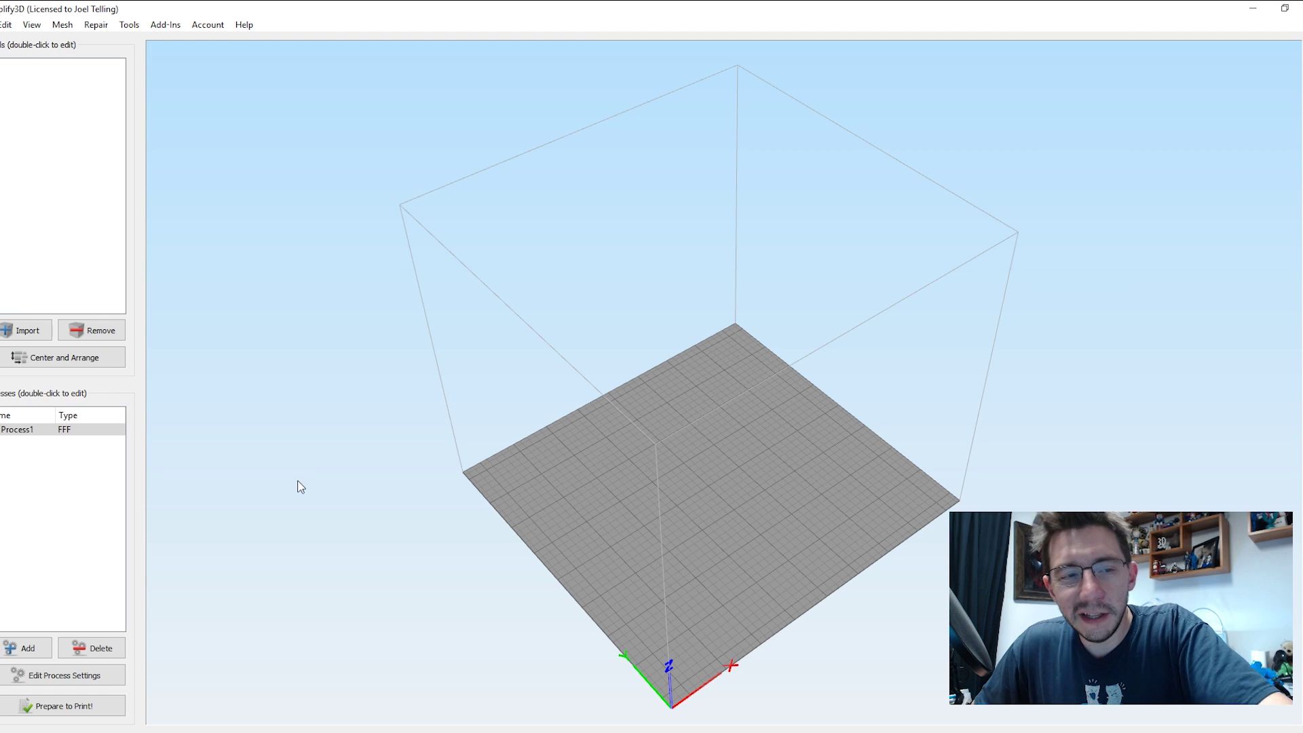
pyautogui.click(19, 332)
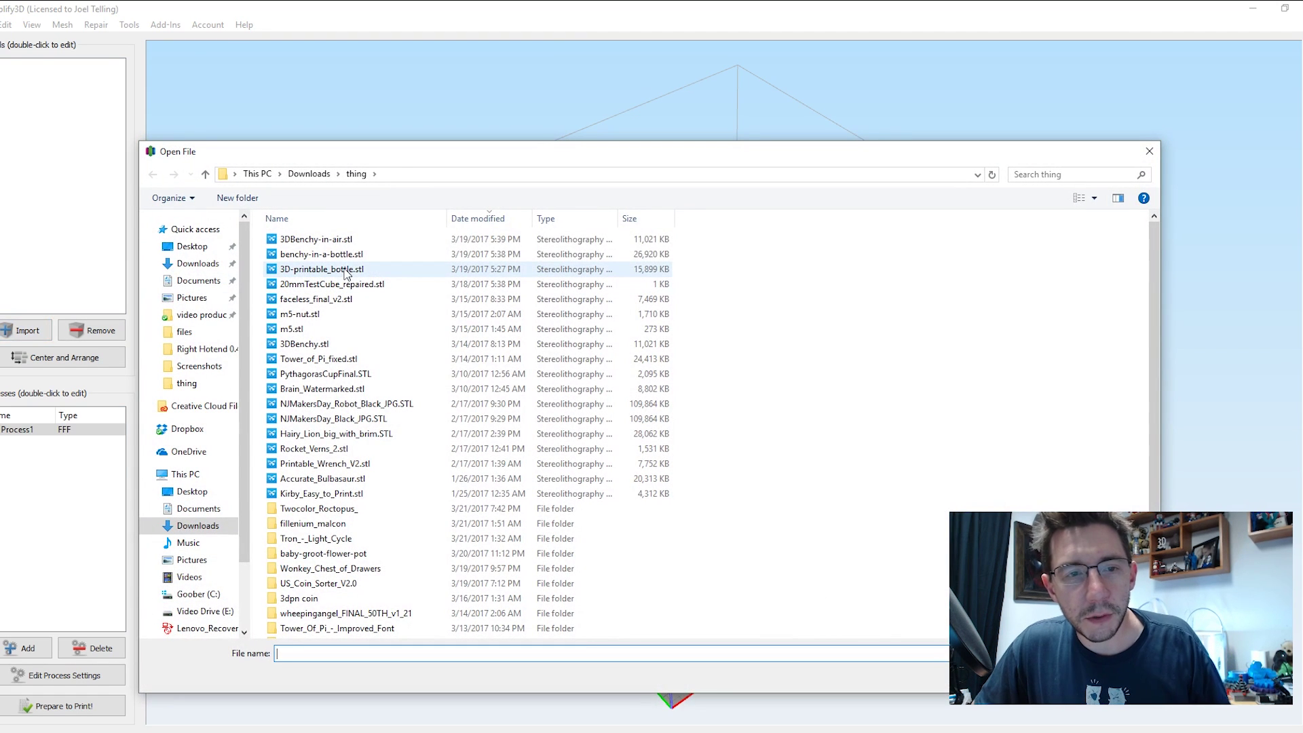
pyautogui.click(342, 270)
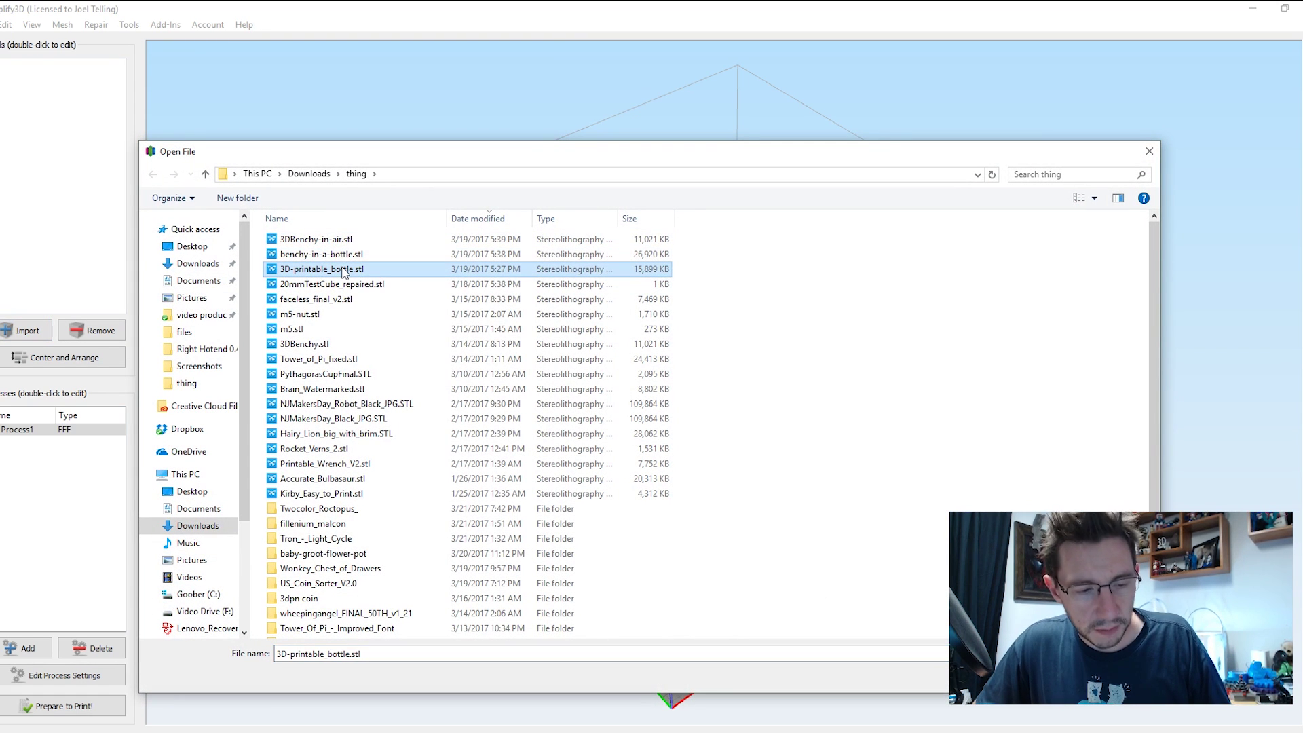
pyautogui.keyDown('ctrl'); pyautogui.click(318, 344); pyautogui.keyUp('ctrl')
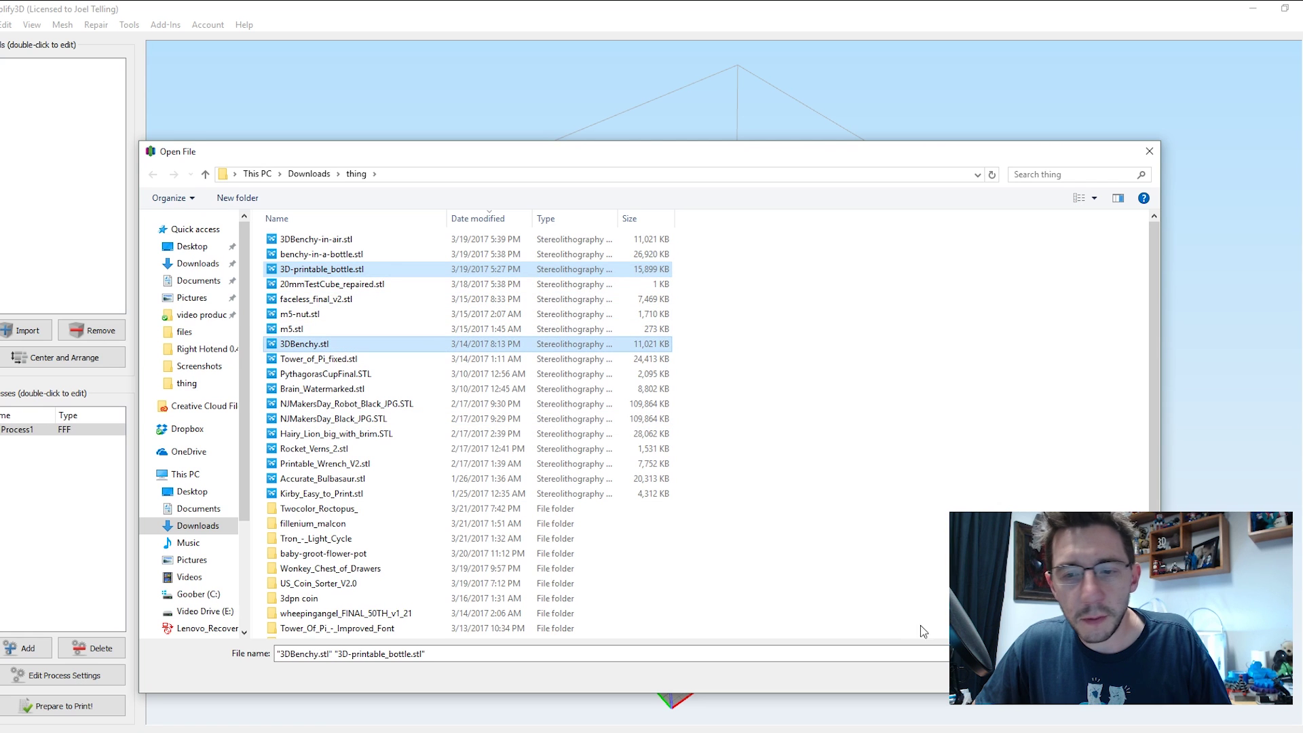
pyautogui.press('Return')
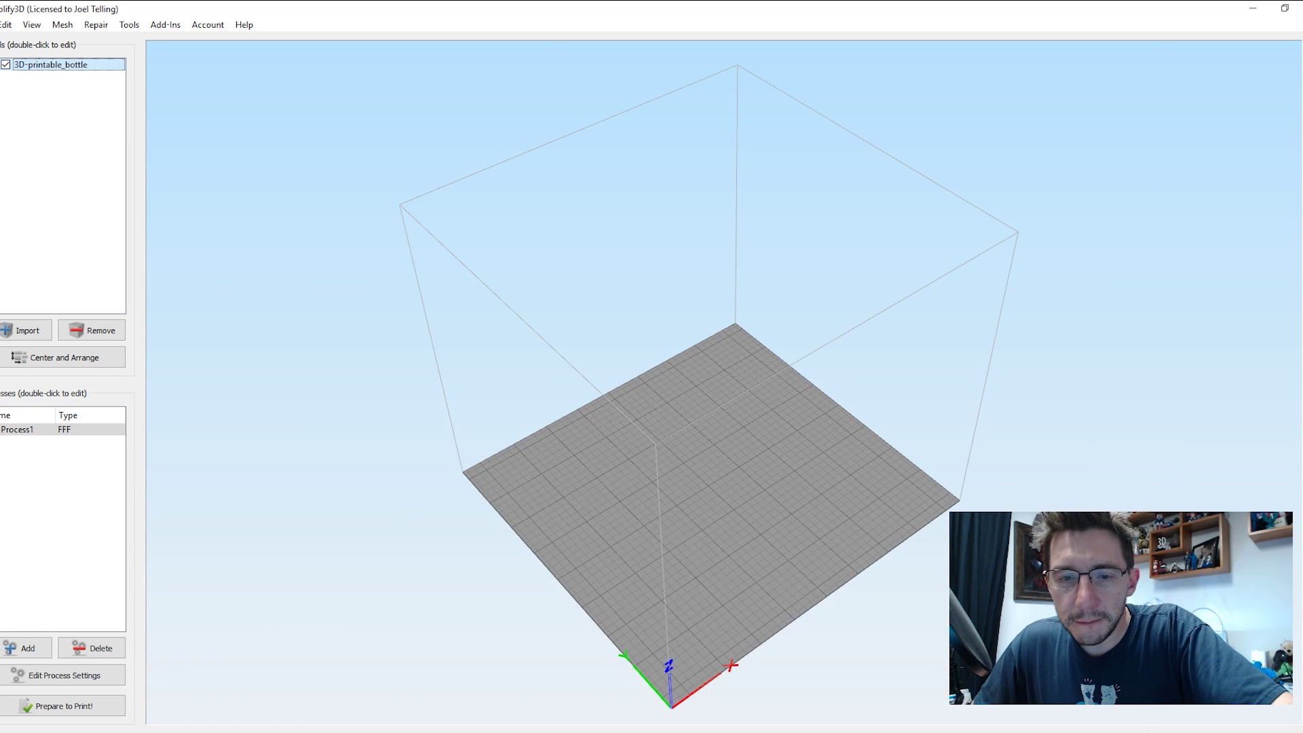
pyautogui.scroll(3, 773, 571)
pyautogui.moveTo(773, 572); pyautogui.dragTo(934, 620)
pyautogui.hotkey('ctrl', '1')
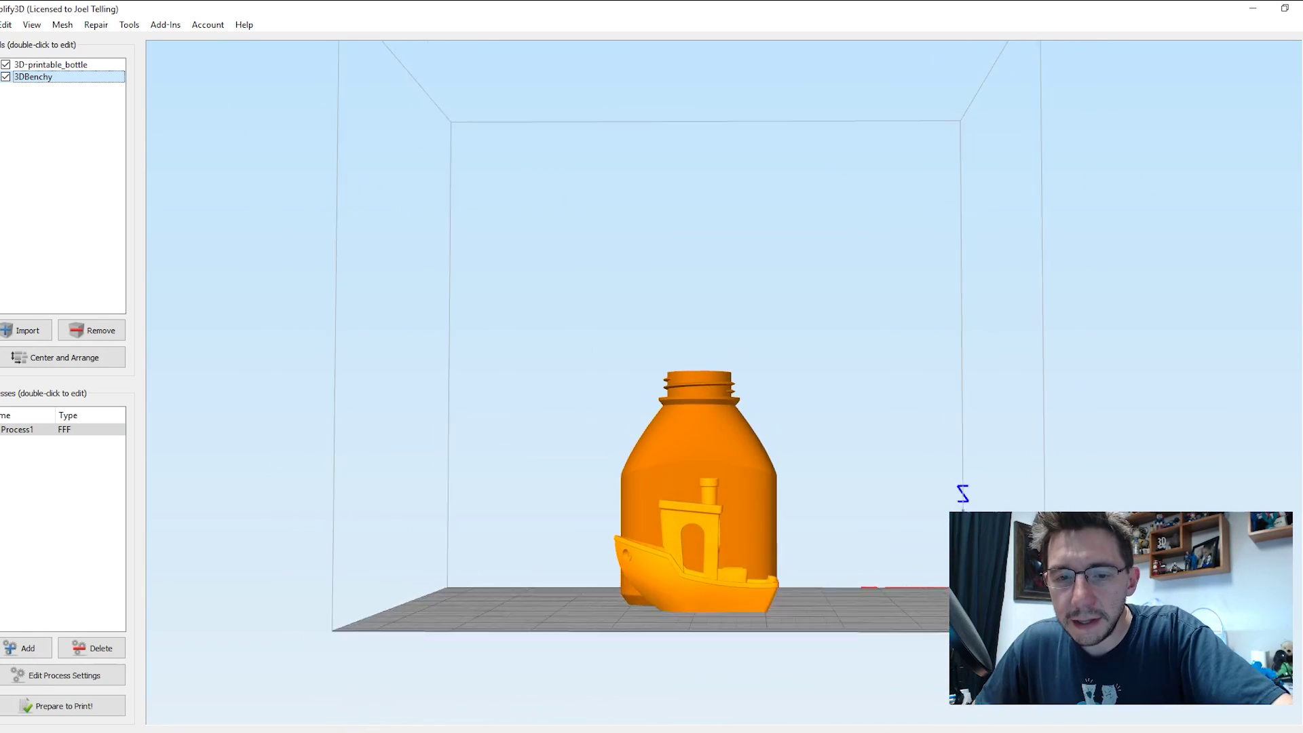
pyautogui.moveTo(767, 475); pyautogui.dragTo(684, 527)
# Scale the 3DBenchy to 75% in its model settings.
pyautogui.doubleClick(684, 527)
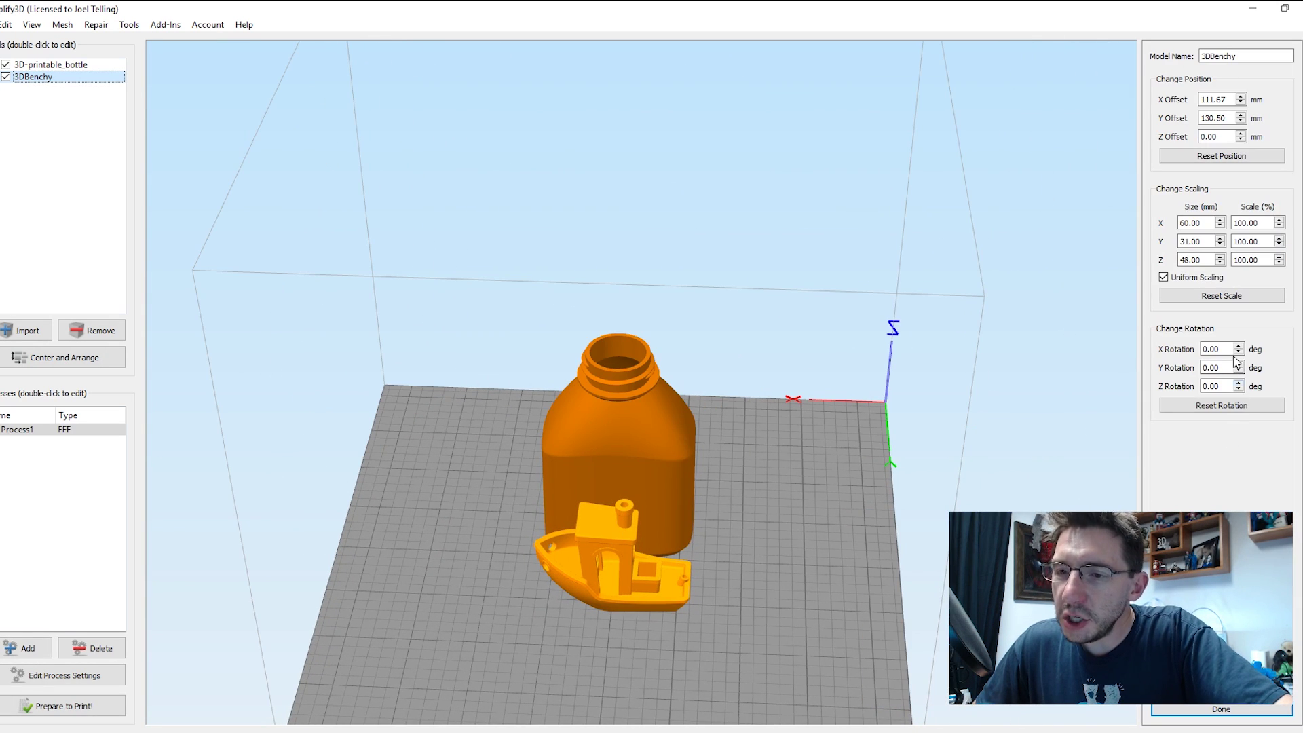
pyautogui.click(1263, 224)
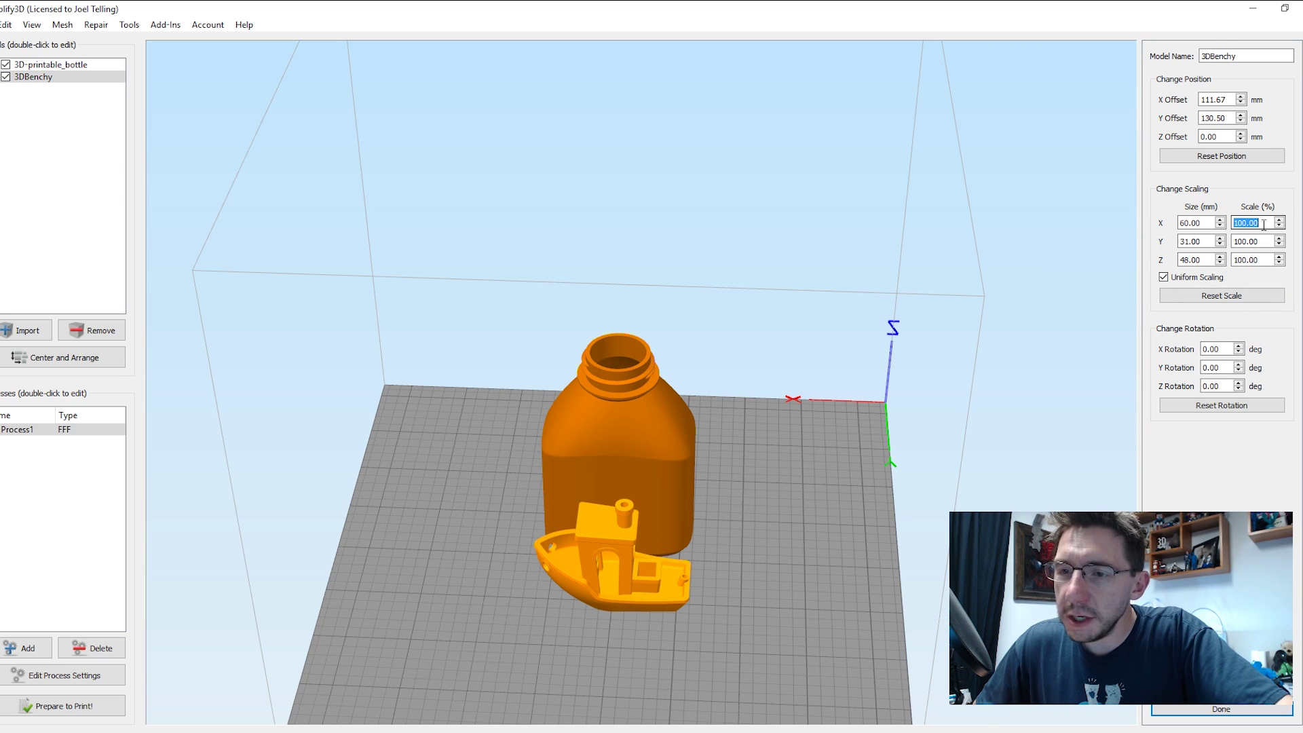
pyautogui.write('75')
pyautogui.press('Return')
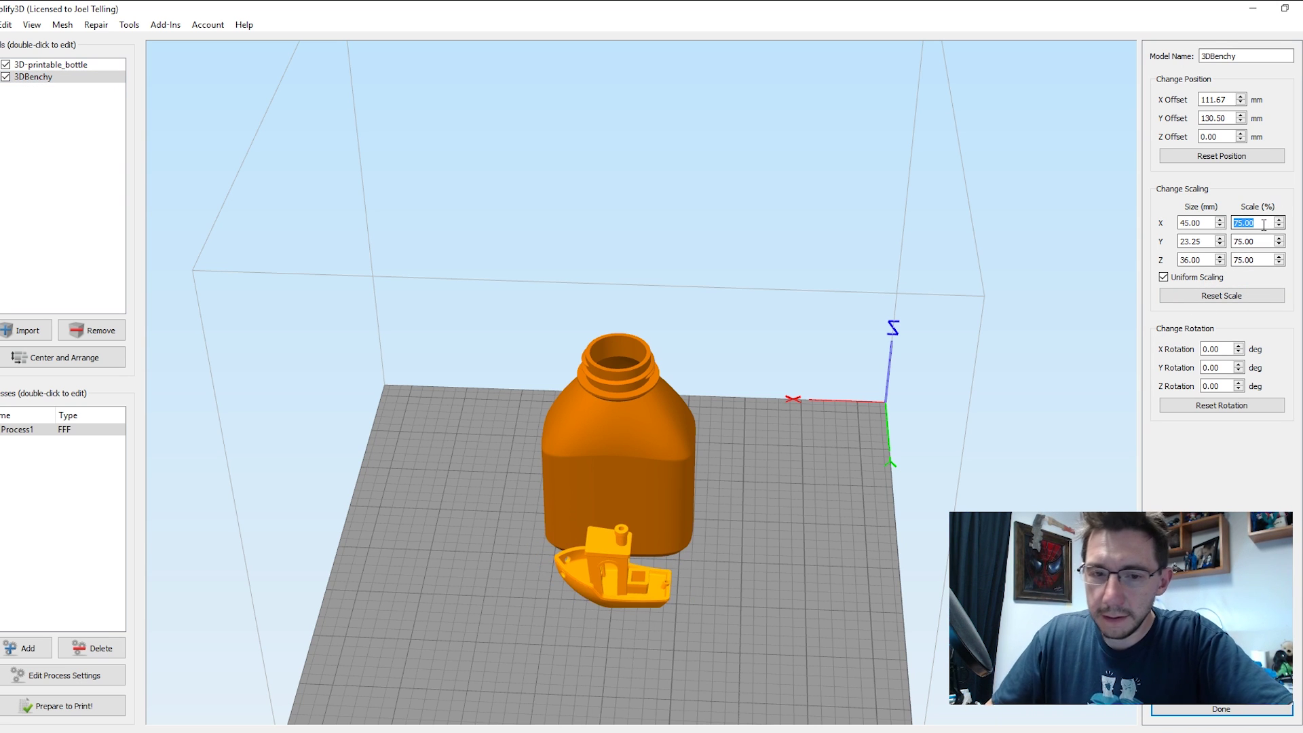
# Select both the bottle and the Benchy and centre them together on the bed.
pyautogui.moveTo(825, 522); pyautogui.dragTo(560, 437)
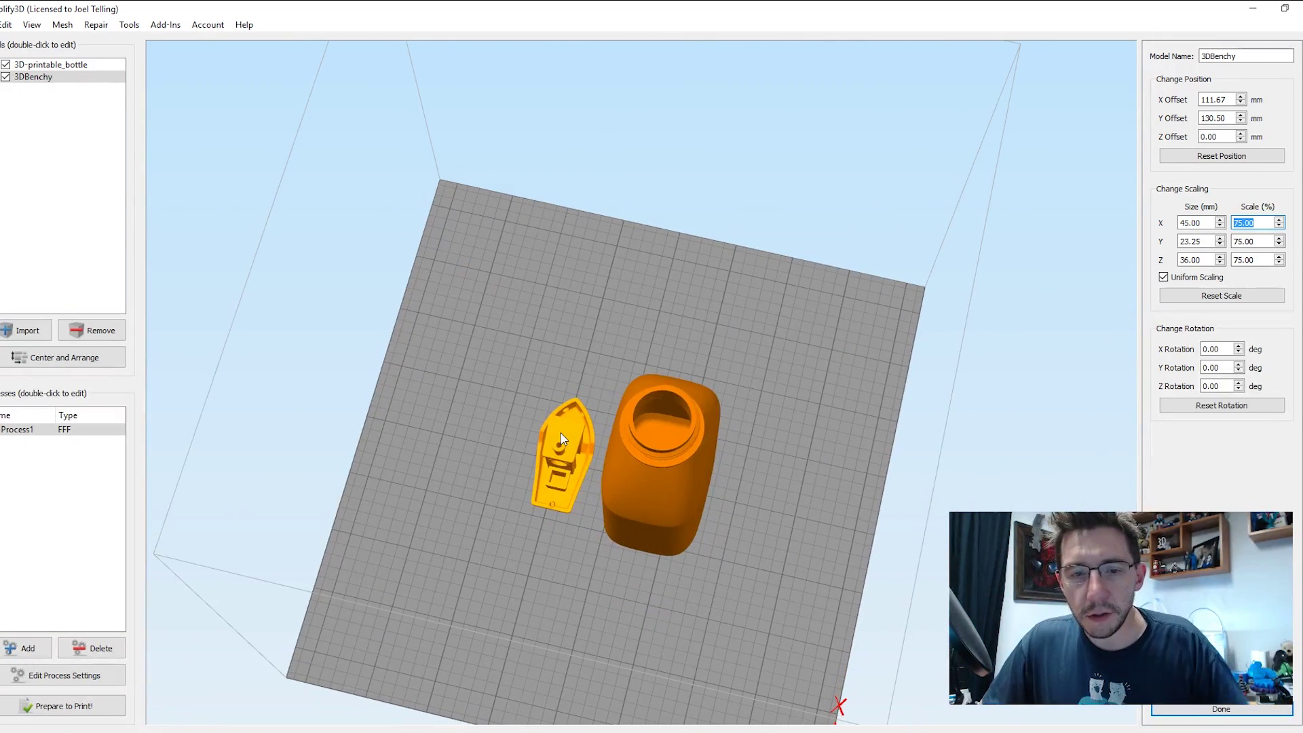
pyautogui.click(561, 437)
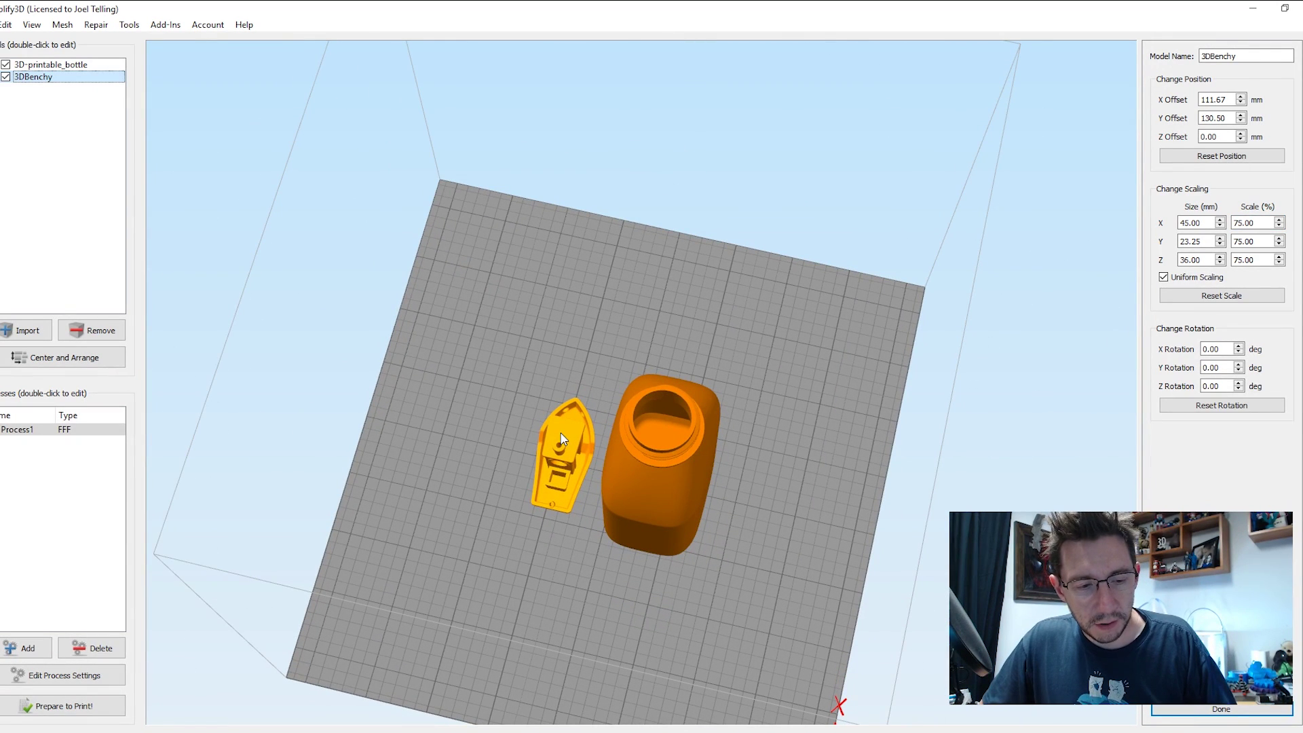
pyautogui.click(685, 470)
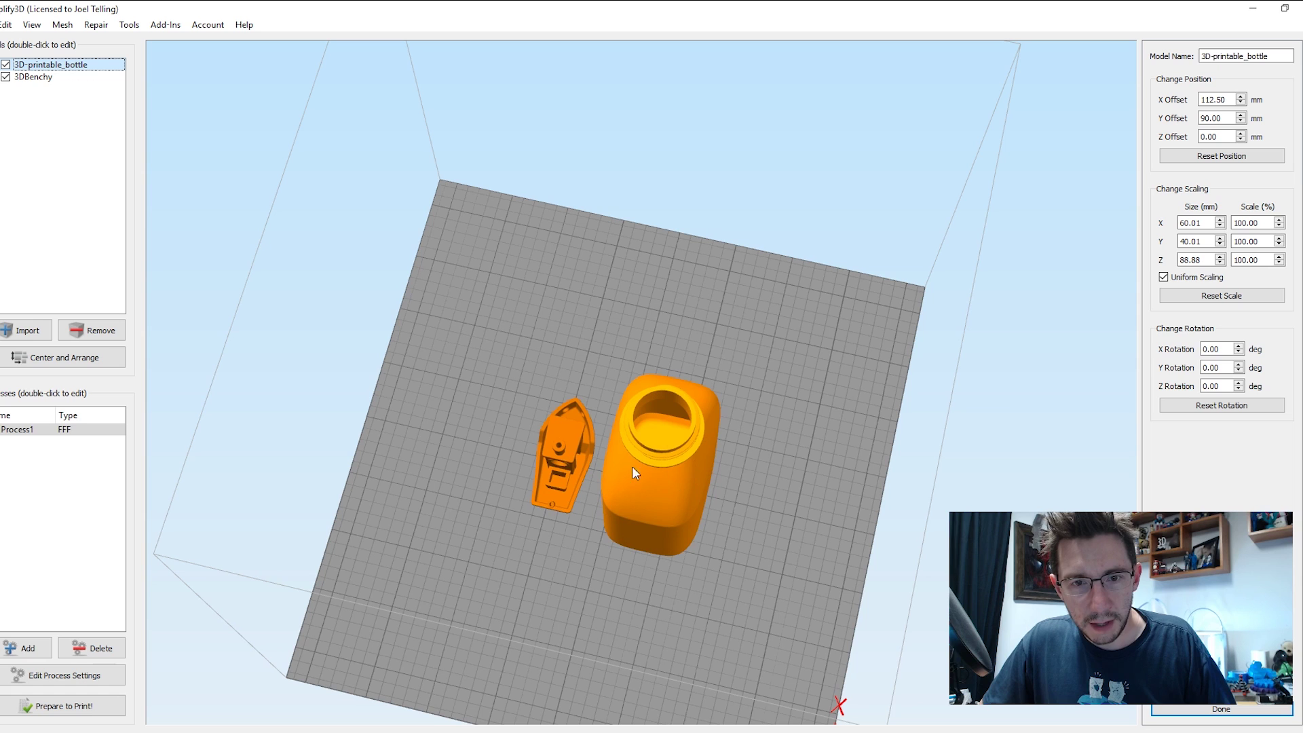
pyautogui.keyDown('ctrl'); pyautogui.click(576, 454); pyautogui.keyUp('ctrl')
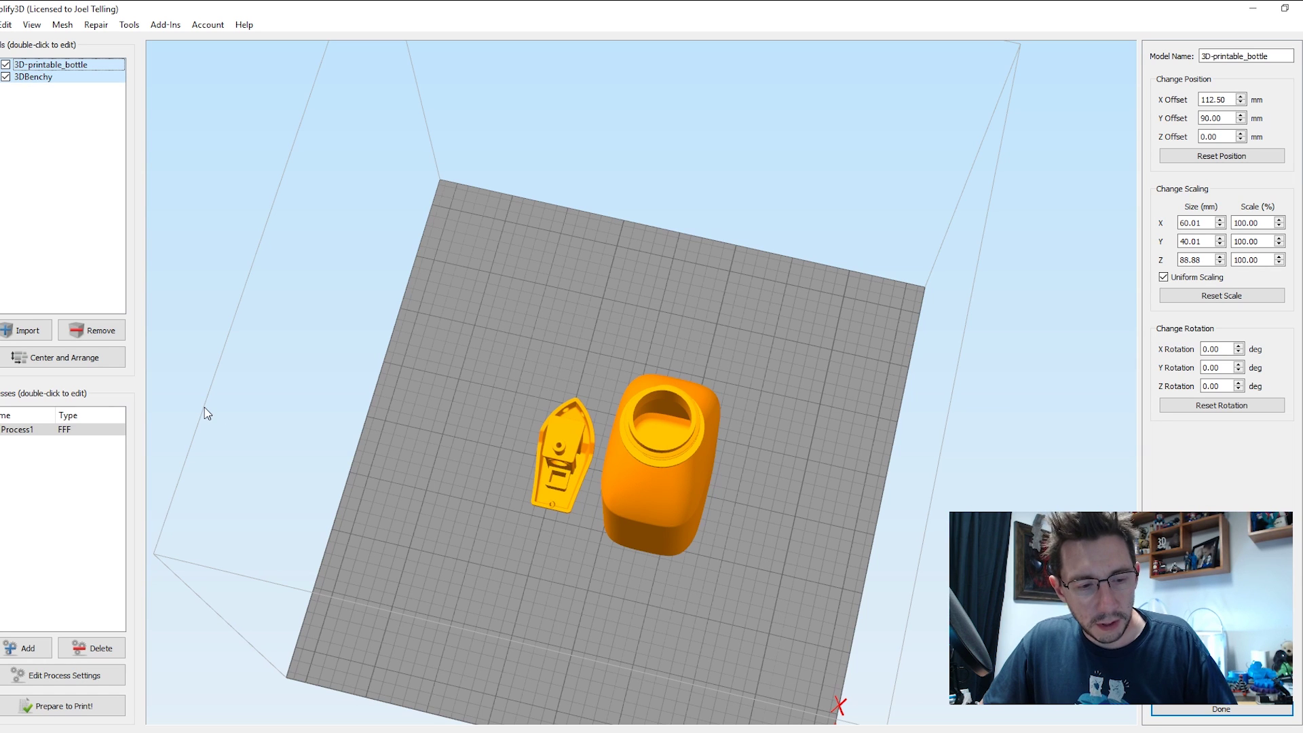
pyautogui.click(68, 358)
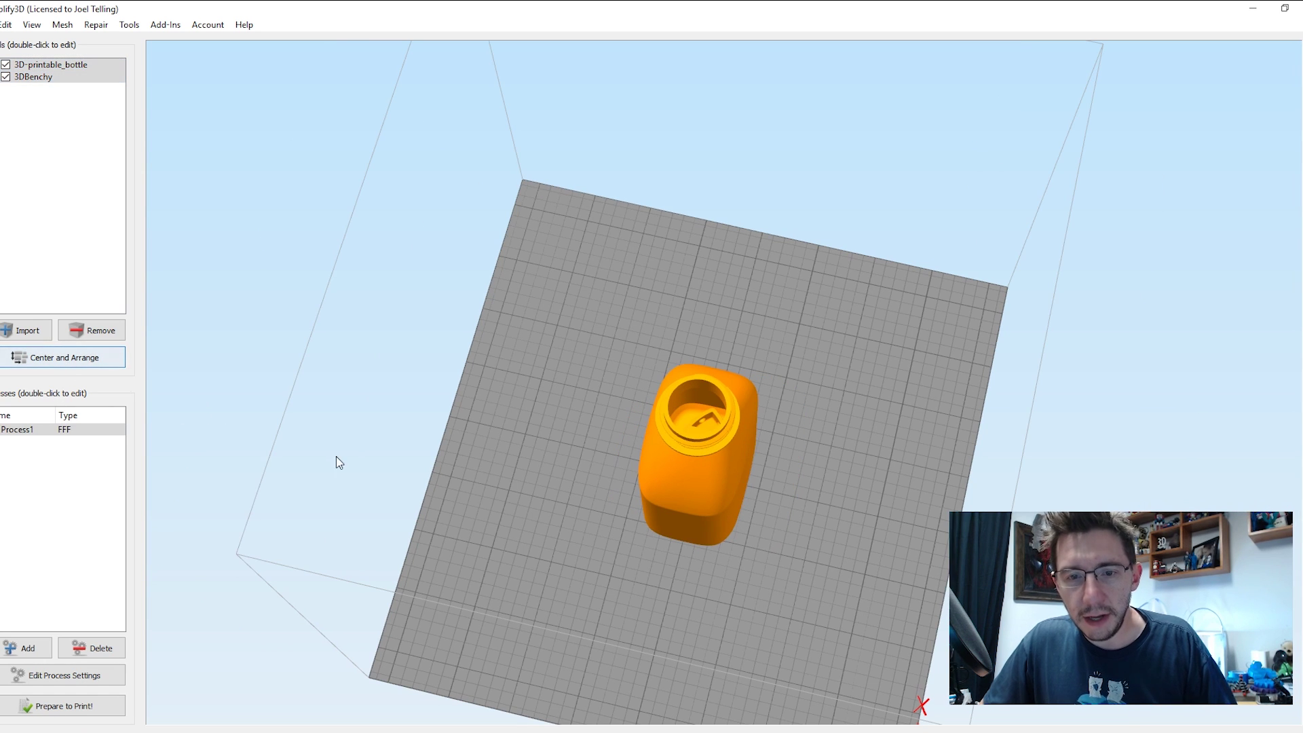
# Turn on the cross-section view and switch the cut to the Y axis.
pyautogui.moveTo(828, 561); pyautogui.dragTo(714, 507)
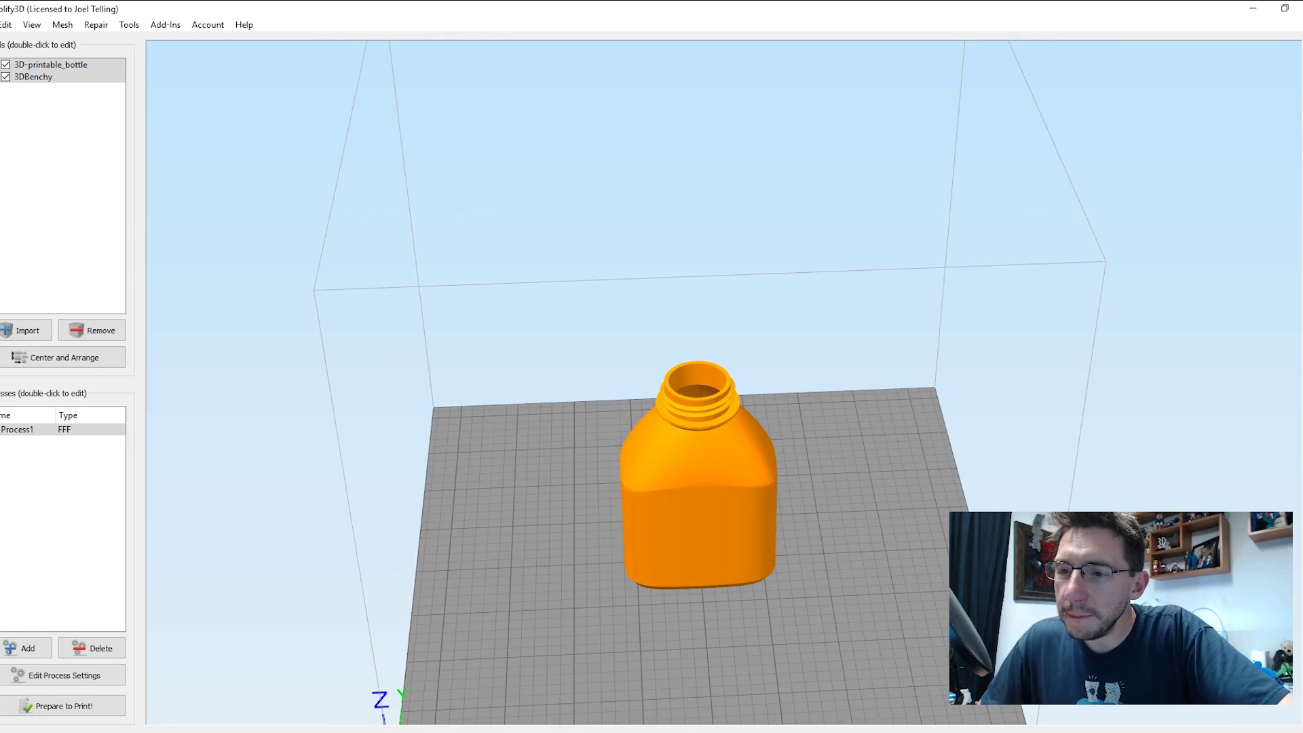
pyautogui.hotkey('ctrl', 't')
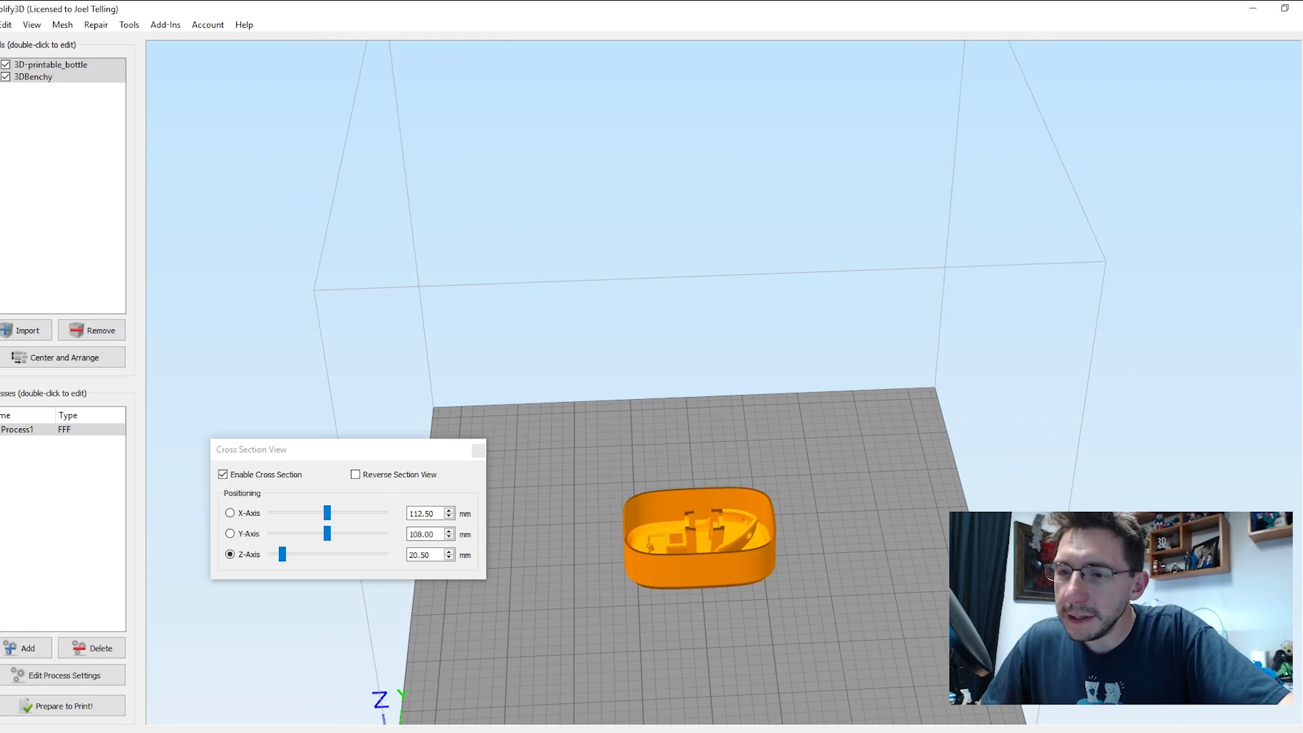
pyautogui.click(230, 534)
# Move the Y-axis cut to 110.73 mm, zoom into the bottle's interior, and select only the Benchy.
pyautogui.moveTo(332, 534); pyautogui.dragTo(337, 535)
pyautogui.moveTo(376, 606); pyautogui.dragTo(755, 564)
pyautogui.scroll(5, 749, 577)
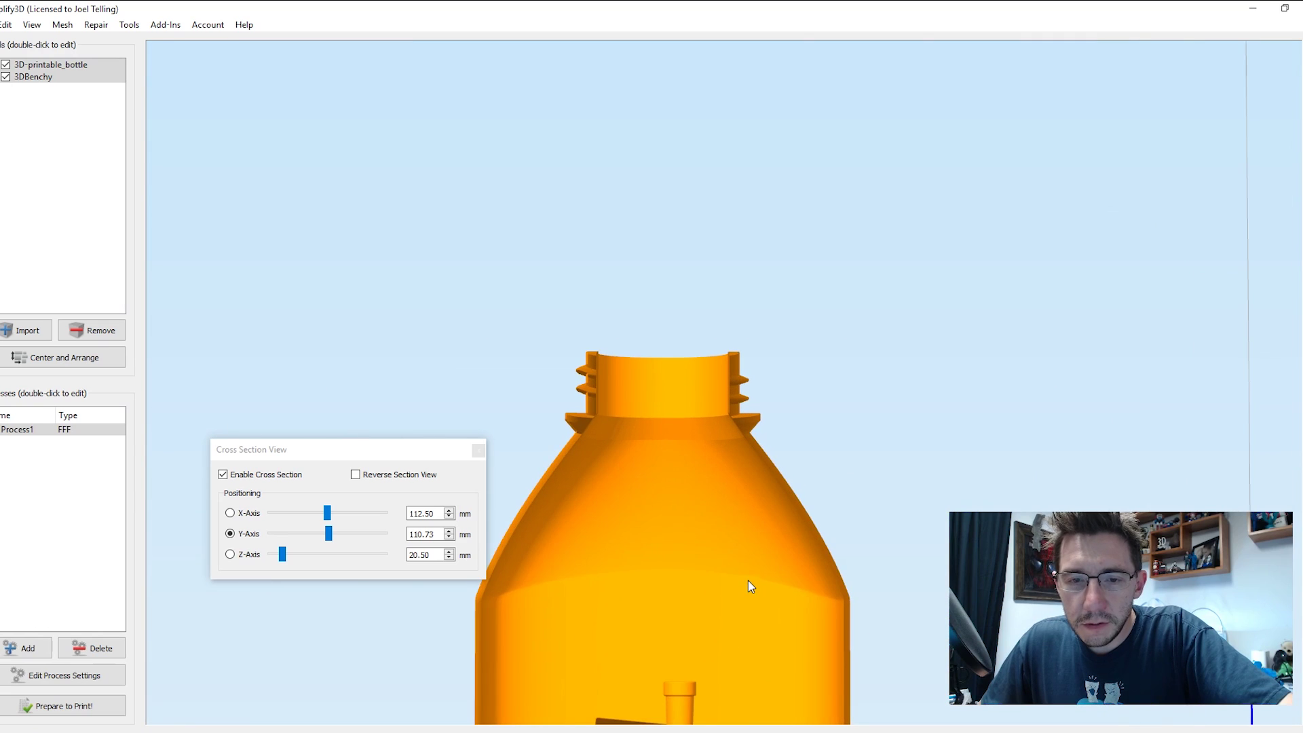
pyautogui.moveTo(748, 608); pyautogui.dragTo(756, 404, button='right')
pyautogui.moveTo(754, 397); pyautogui.dragTo(860, 360)
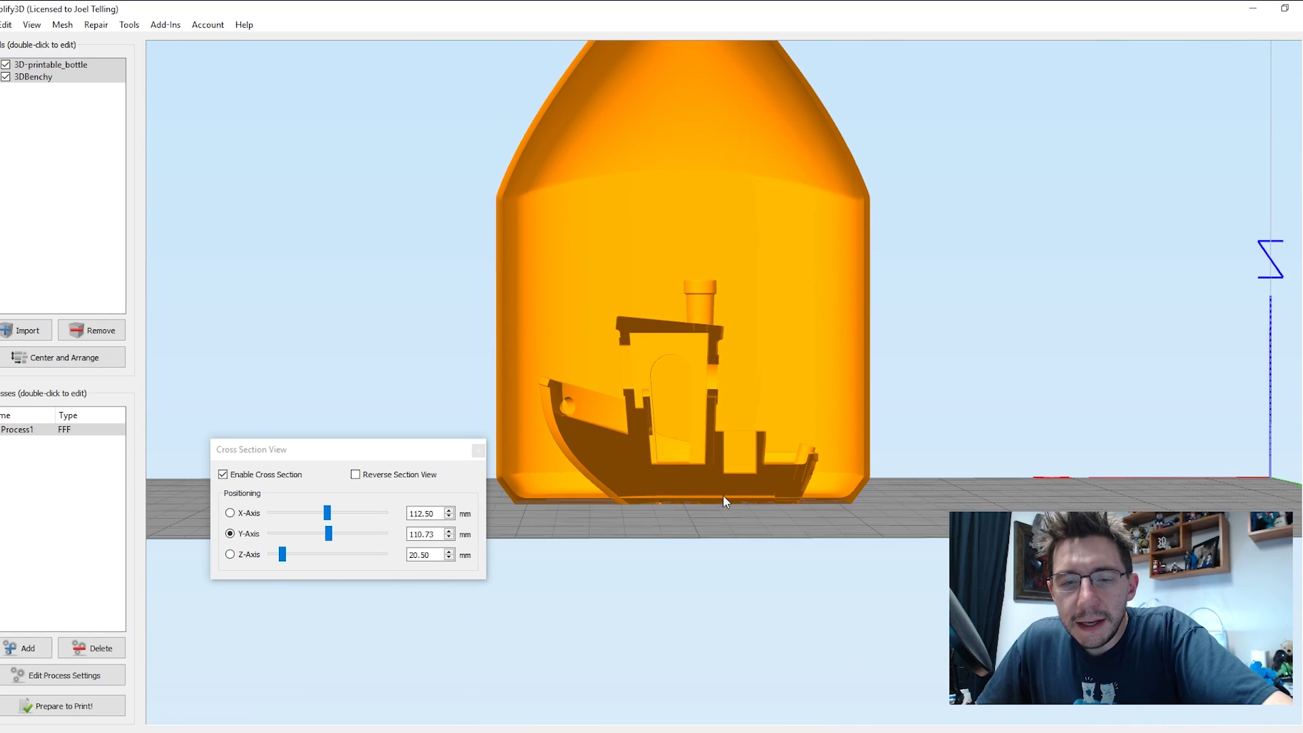
pyautogui.moveTo(913, 510); pyautogui.dragTo(926, 541, button='right')
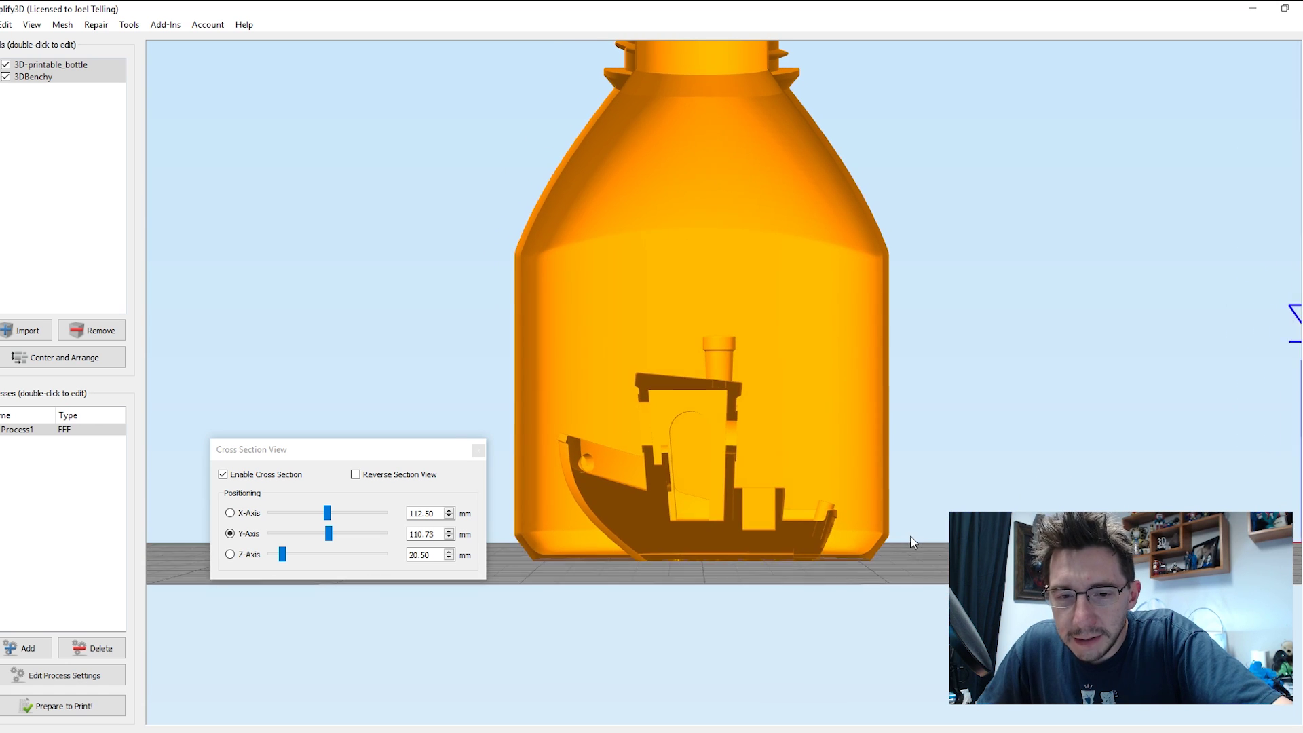
pyautogui.scroll(5, 897, 540)
pyautogui.moveTo(893, 540); pyautogui.dragTo(921, 496)
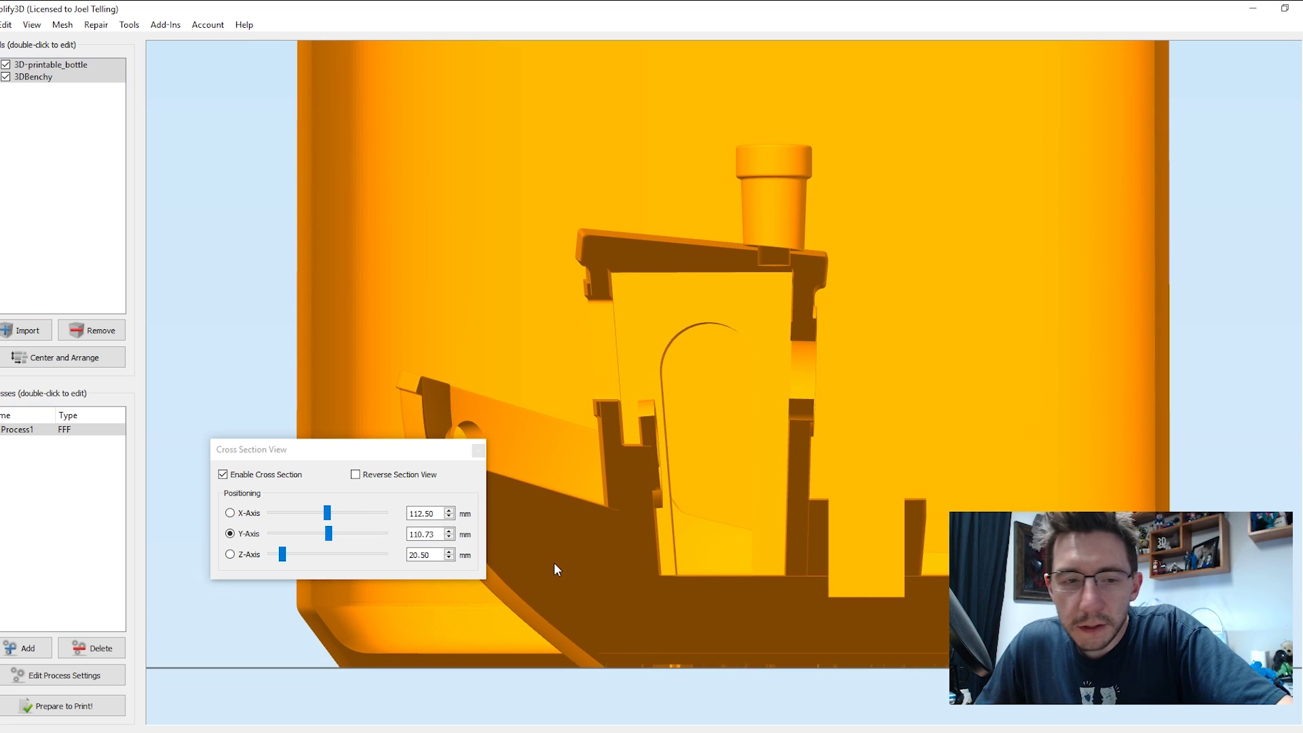
pyautogui.click(117, 146)
pyautogui.click(48, 79)
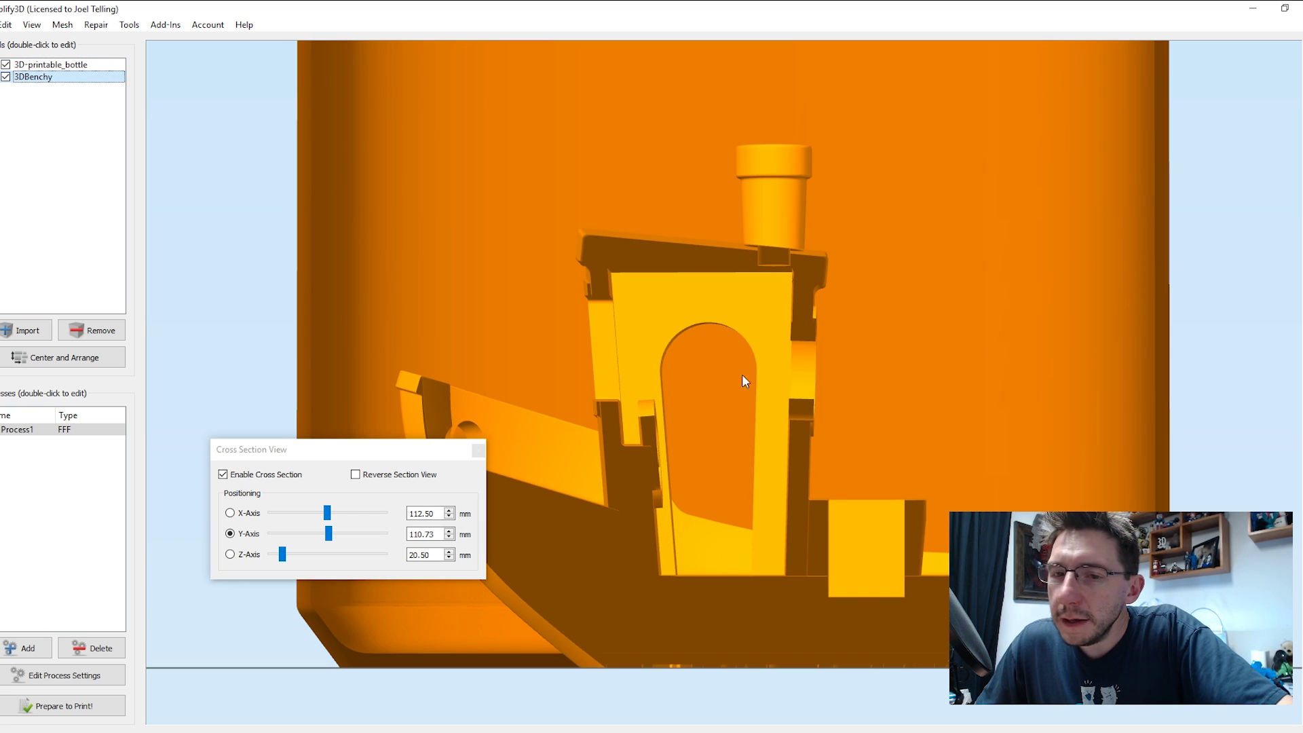
# Raise the Benchy's Z offset to 1.05 mm and view it inside the cut bottle.
pyautogui.doubleClick(646, 308)
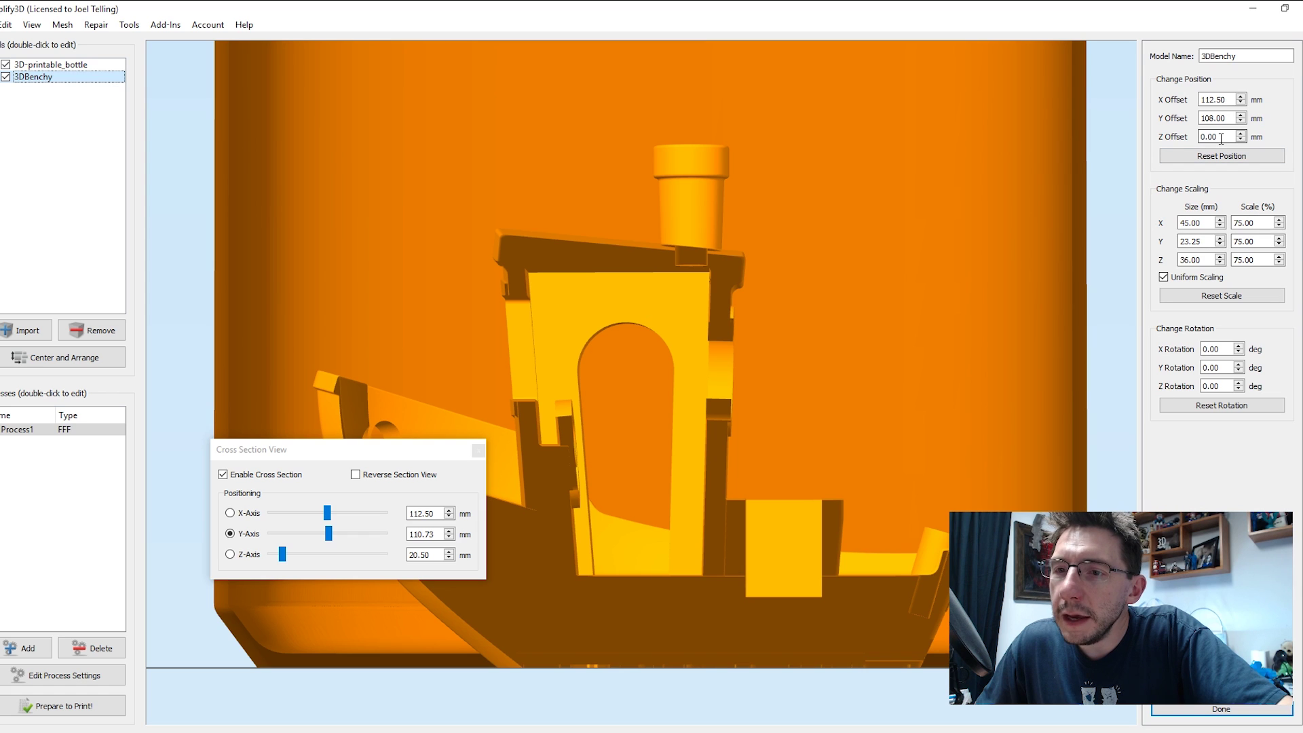
pyautogui.click(1241, 134)
pyautogui.click(1241, 134)
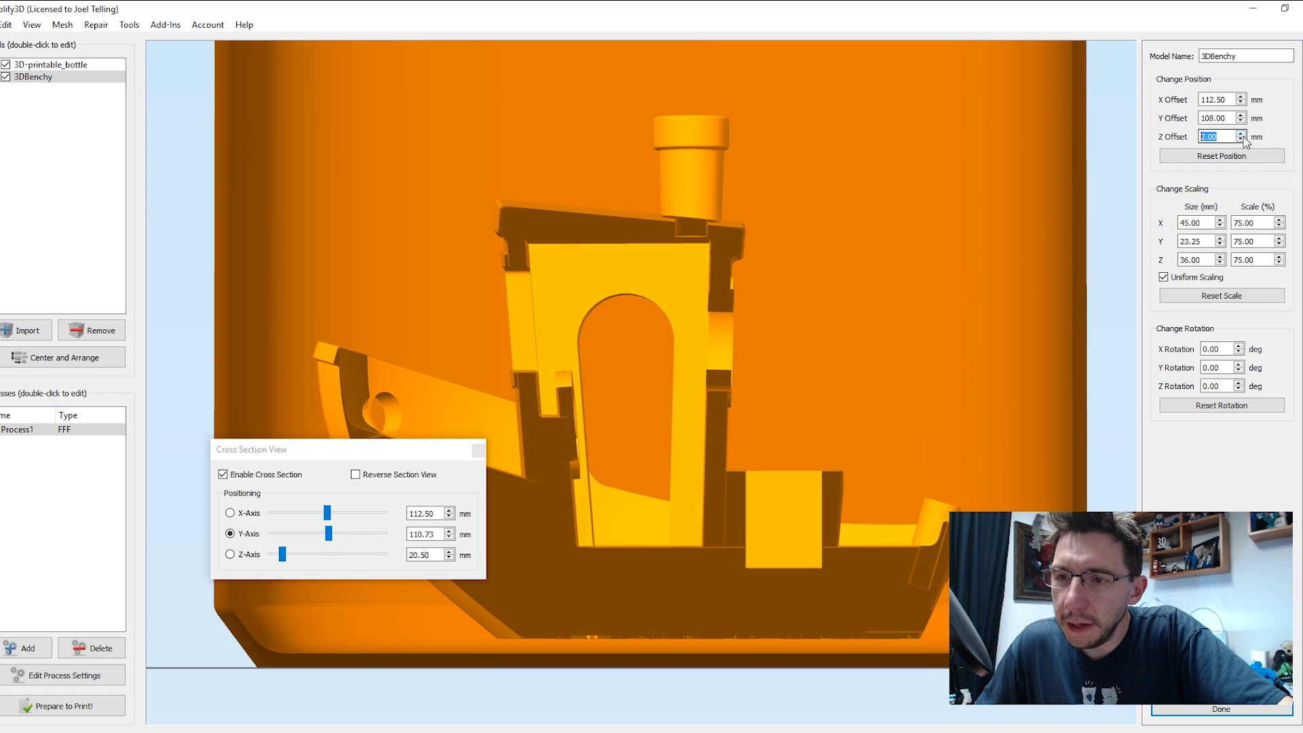
pyautogui.click(1242, 141)
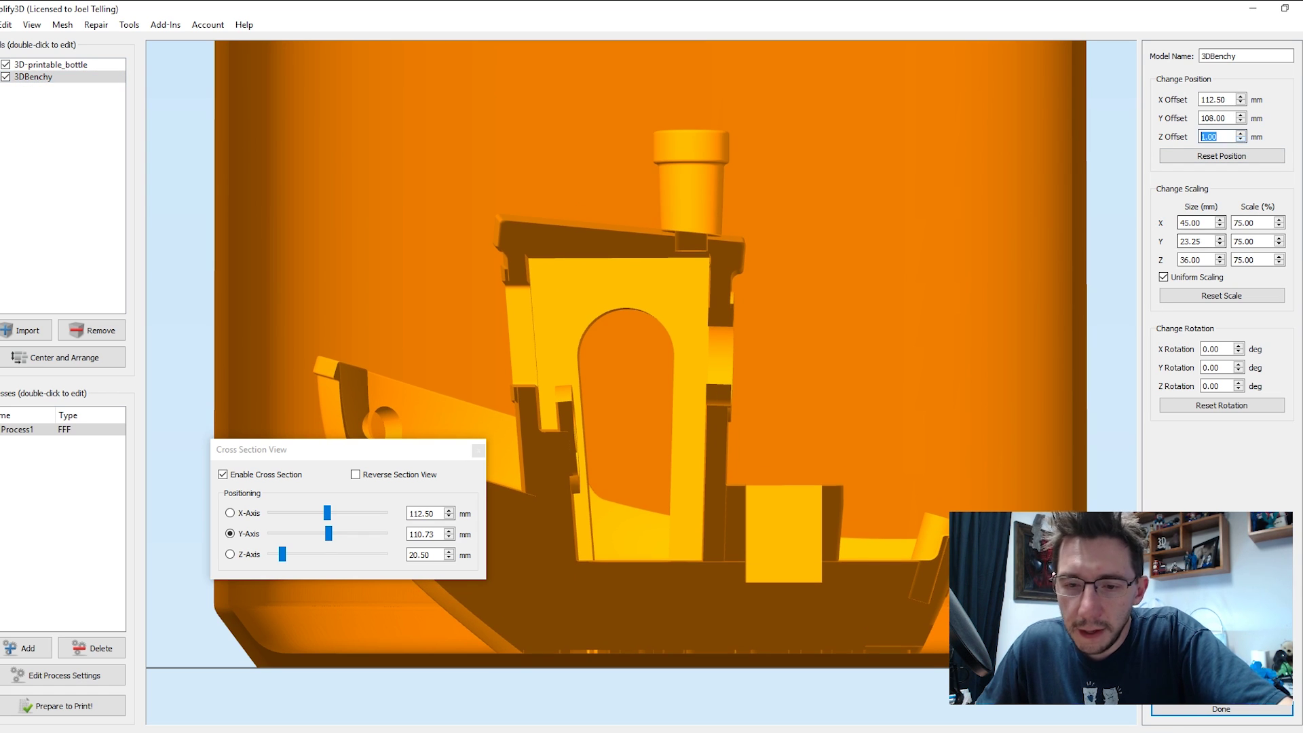
pyautogui.moveTo(930, 648); pyautogui.dragTo(930, 434, button='right')
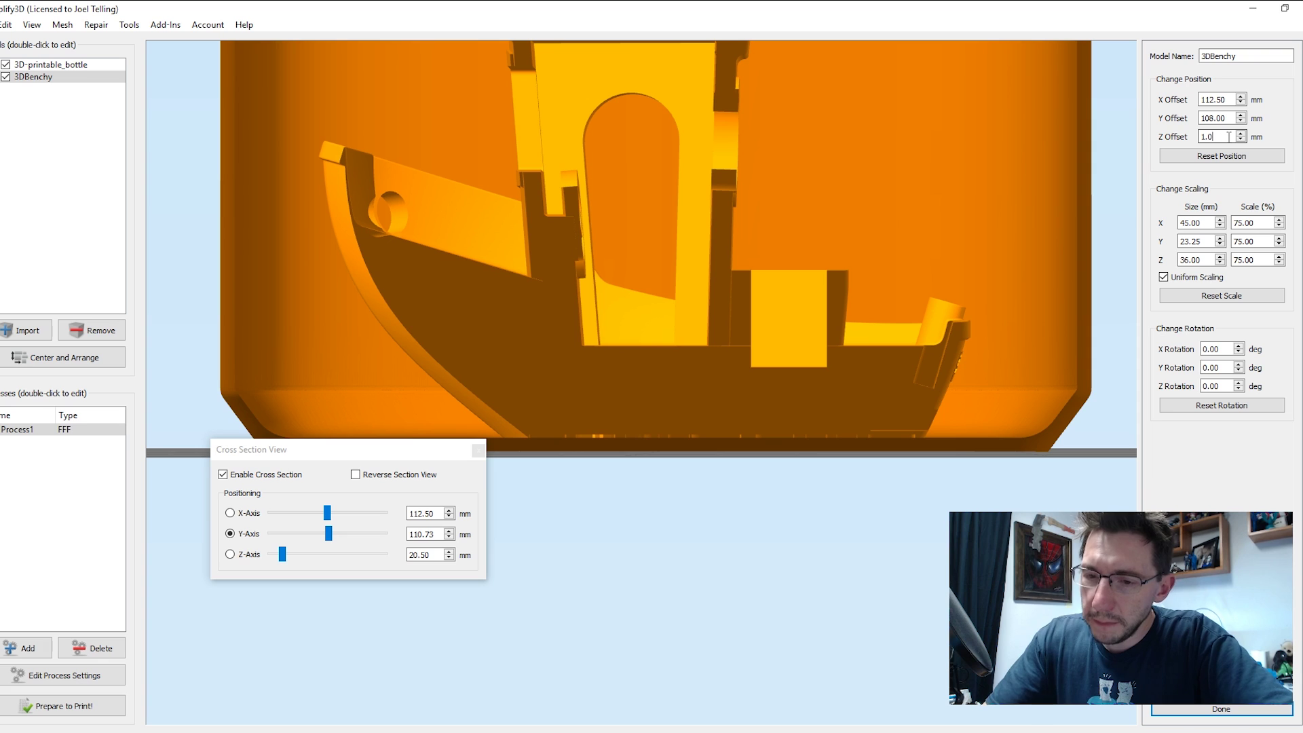
pyautogui.press('End')
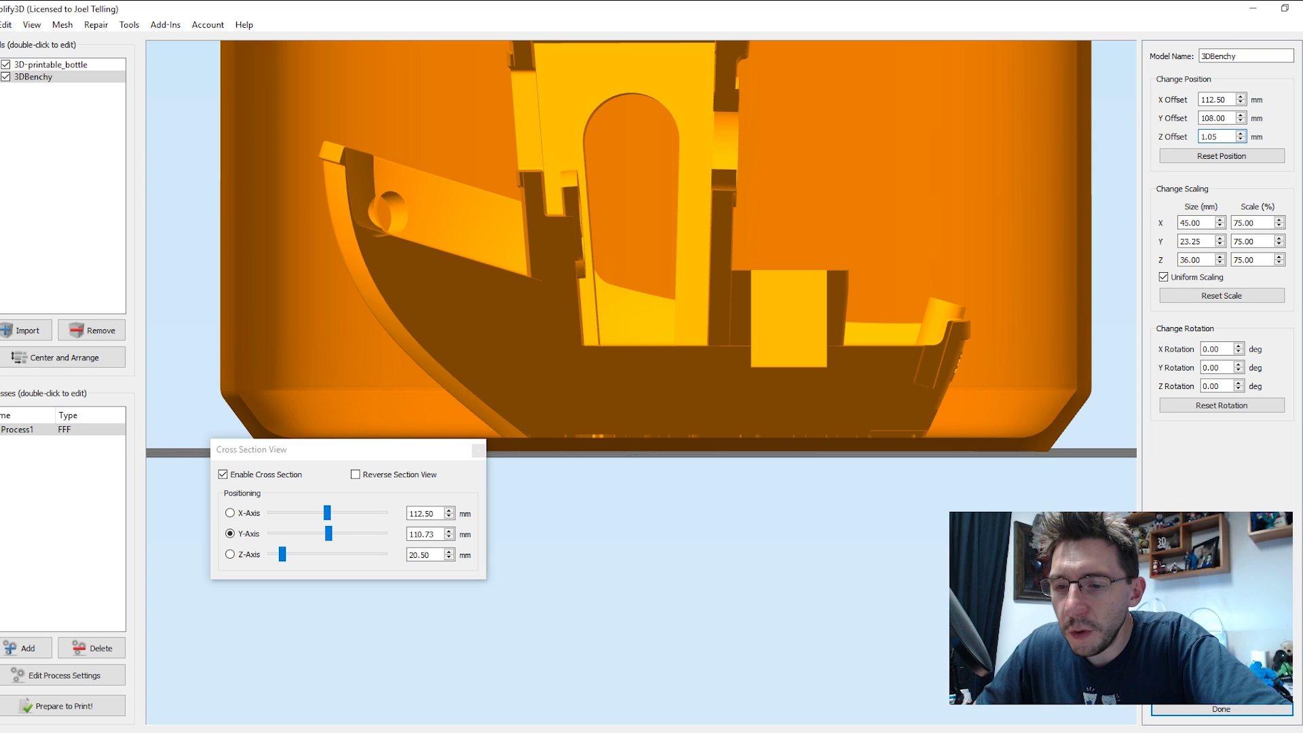
pyautogui.click(1197, 711)
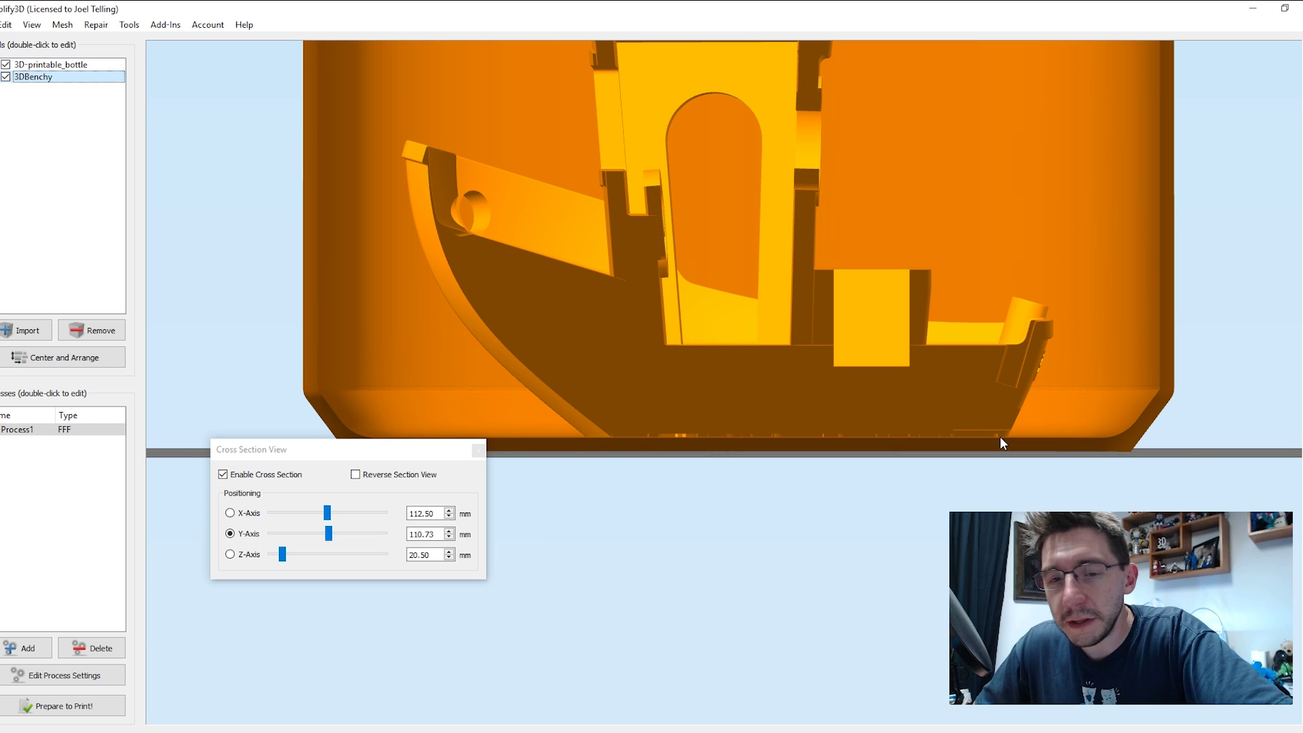
pyautogui.moveTo(733, 526); pyautogui.dragTo(977, 591)
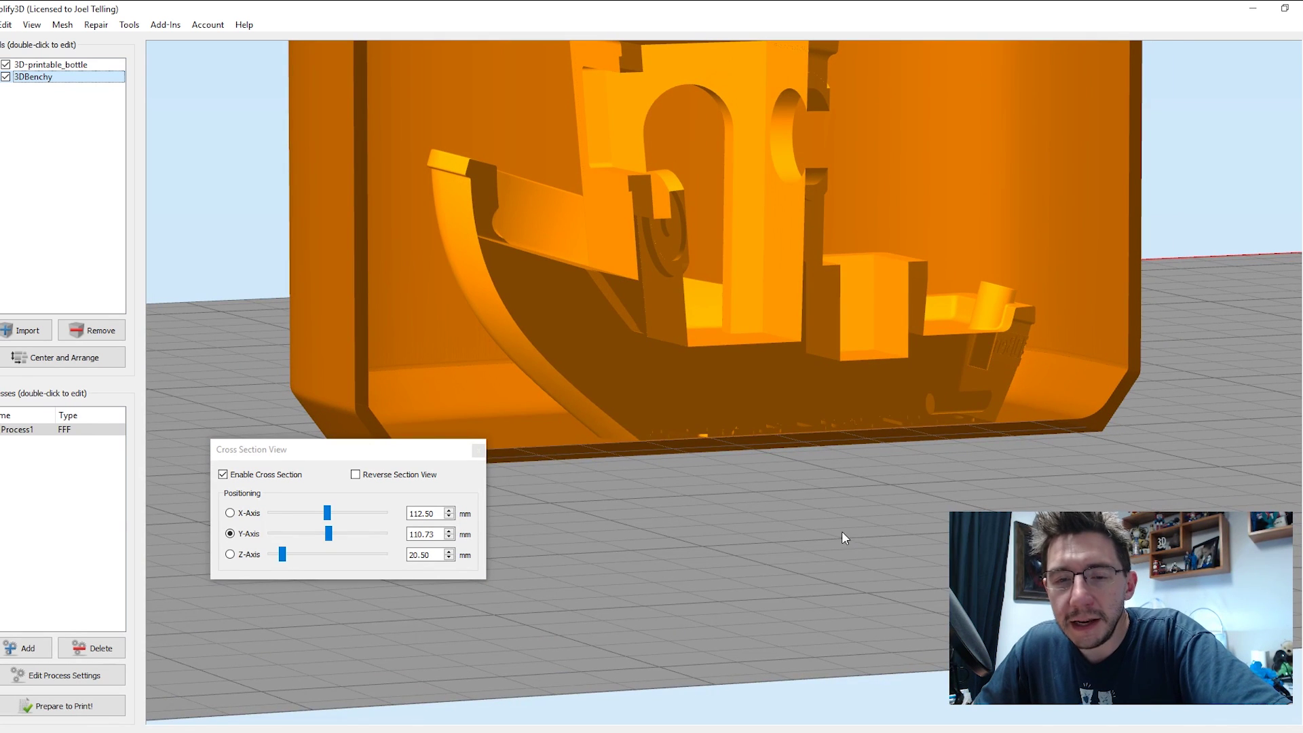
pyautogui.moveTo(844, 538); pyautogui.dragTo(903, 536)
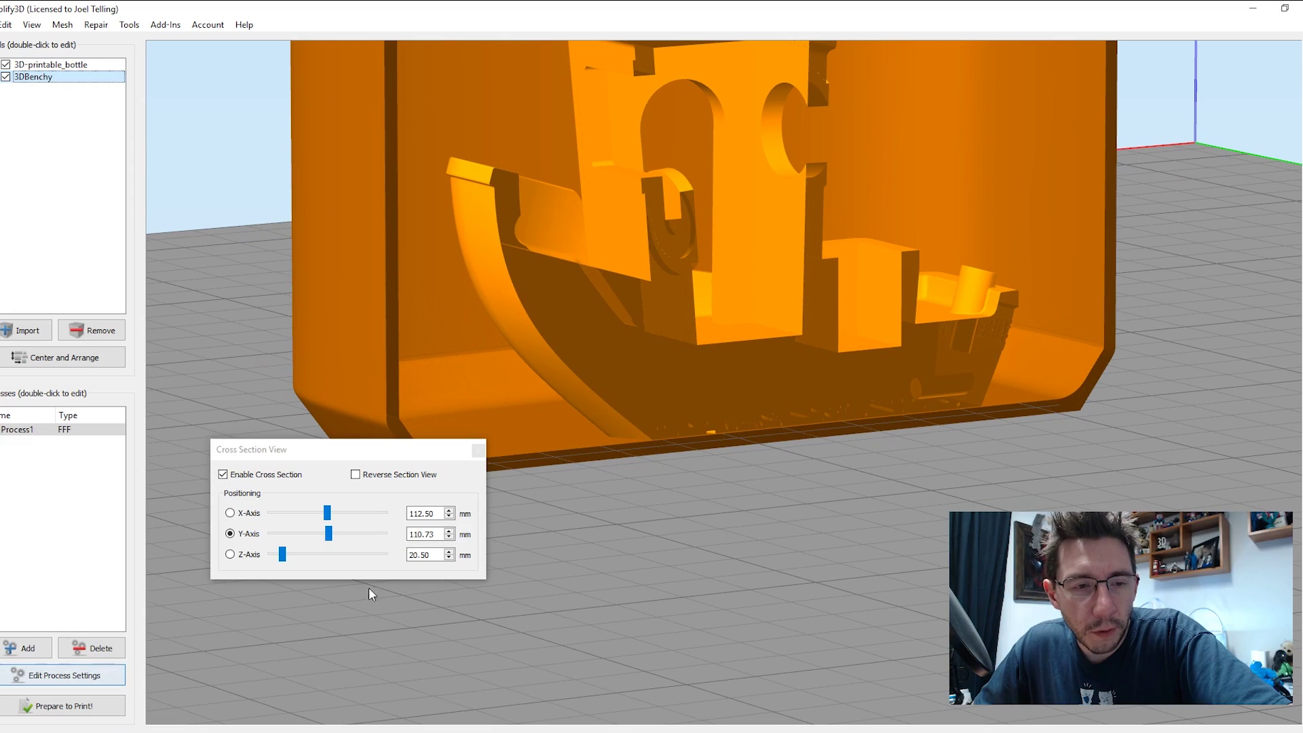
# Create an ungrouped dual-extrusion group with the wizard and prepare both processes for printing.
pyautogui.click(129, 25)
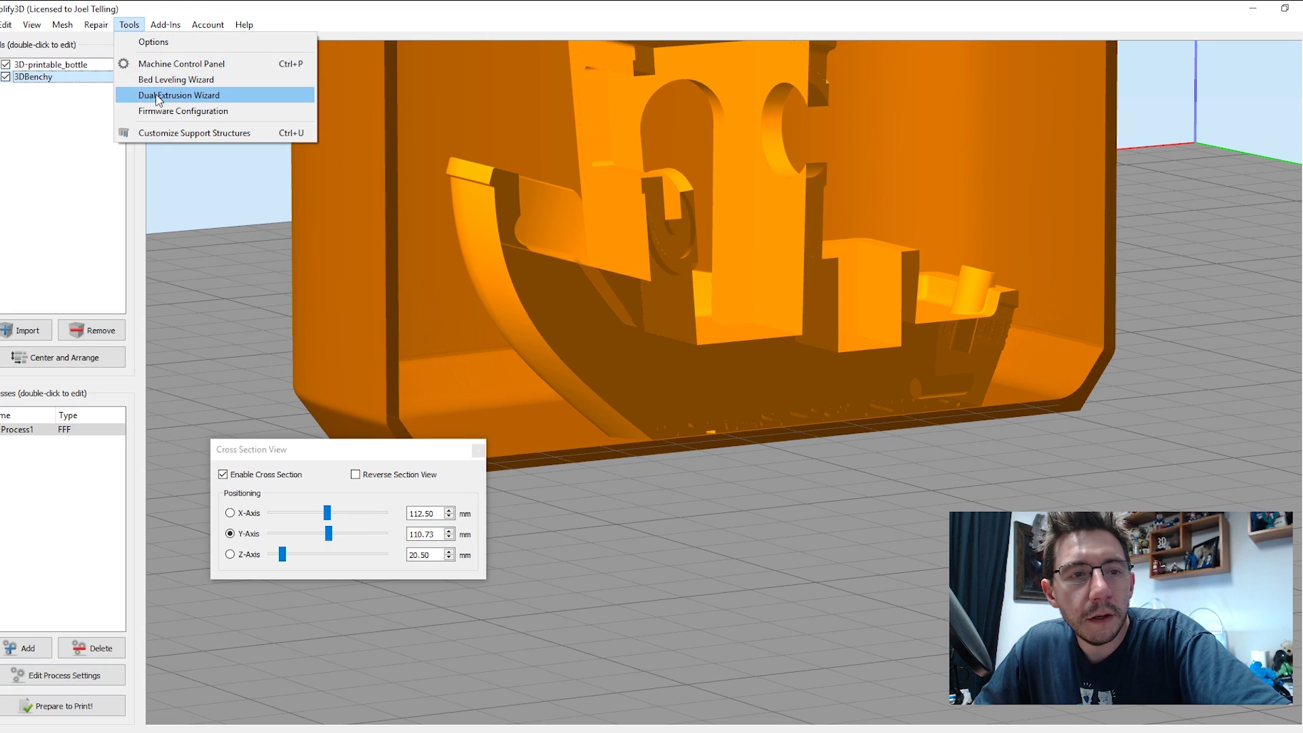
pyautogui.click(179, 95)
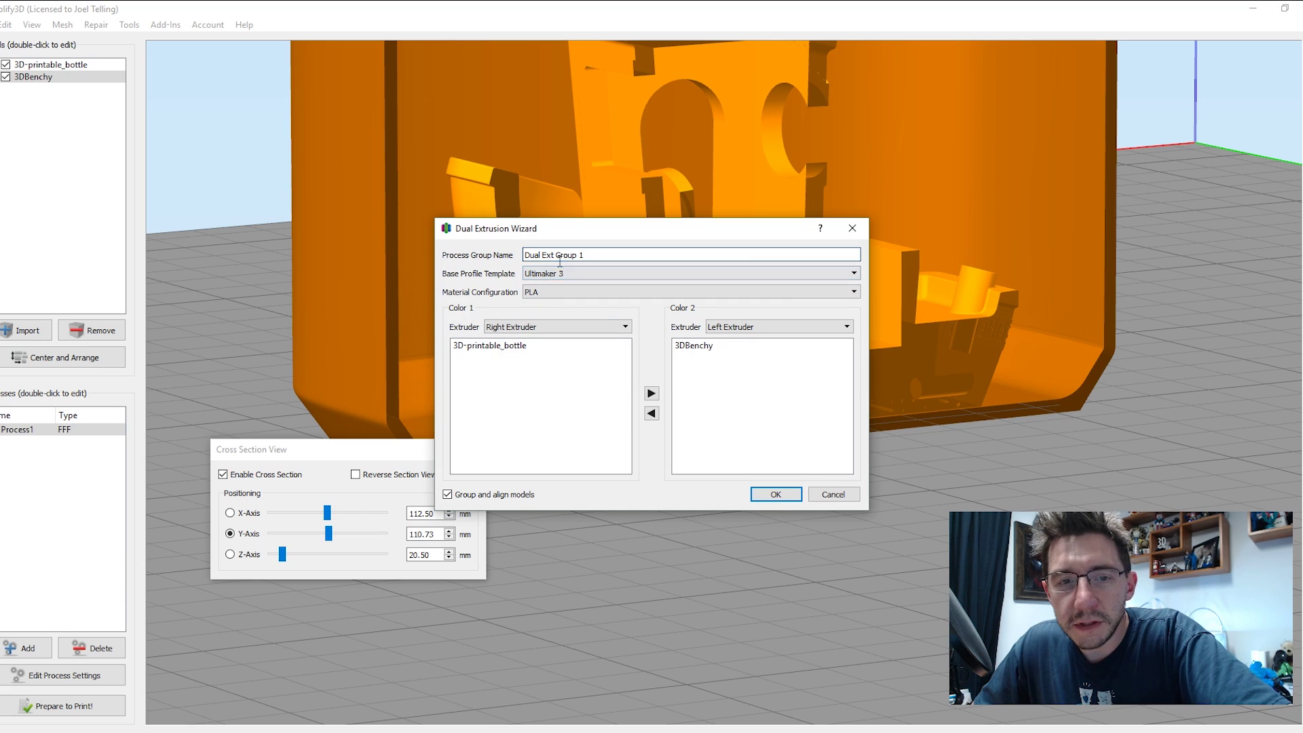
pyautogui.click(448, 495)
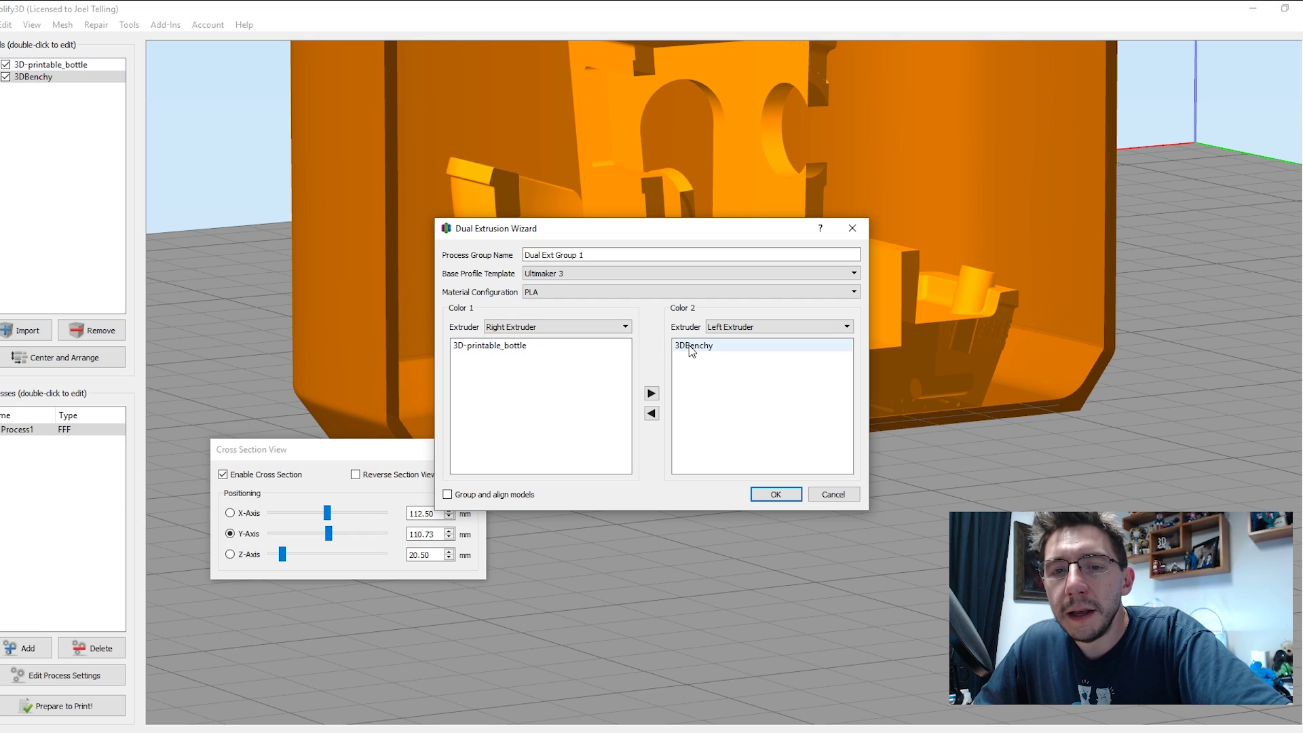
pyautogui.click(775, 494)
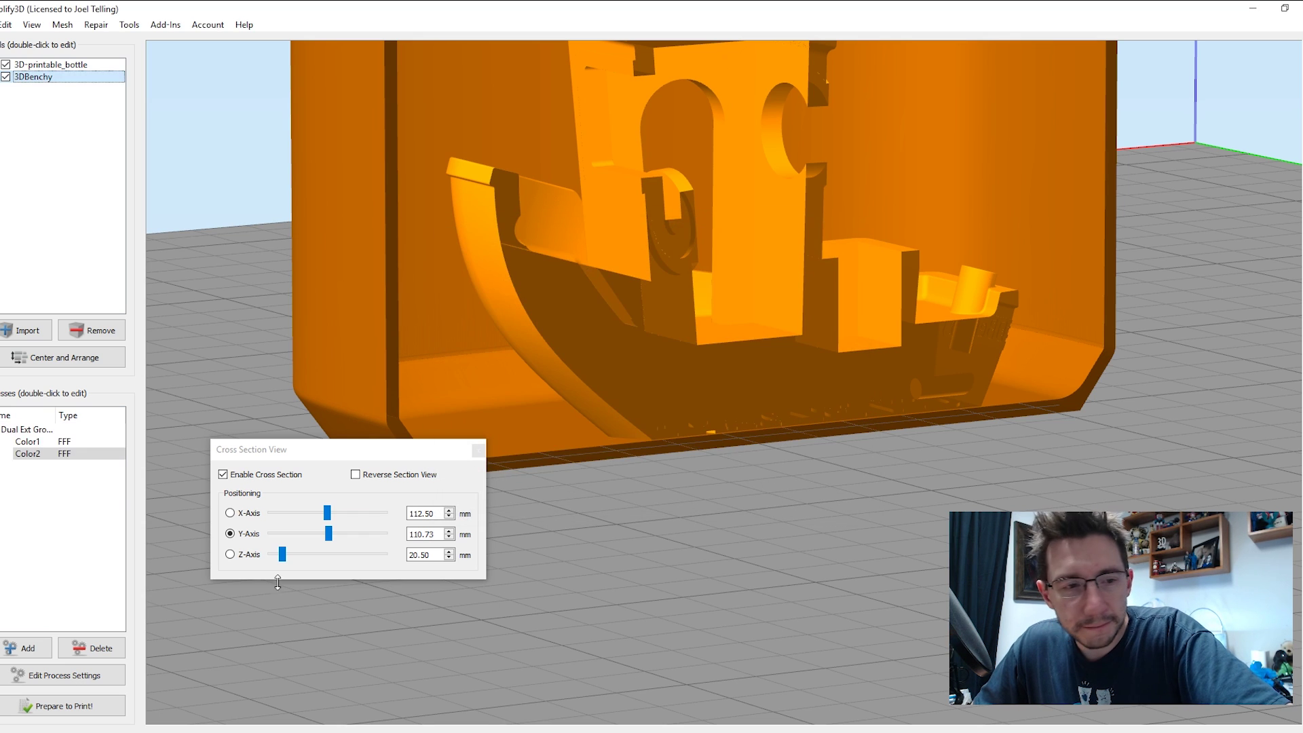
pyautogui.click(97, 706)
pyautogui.click(574, 410)
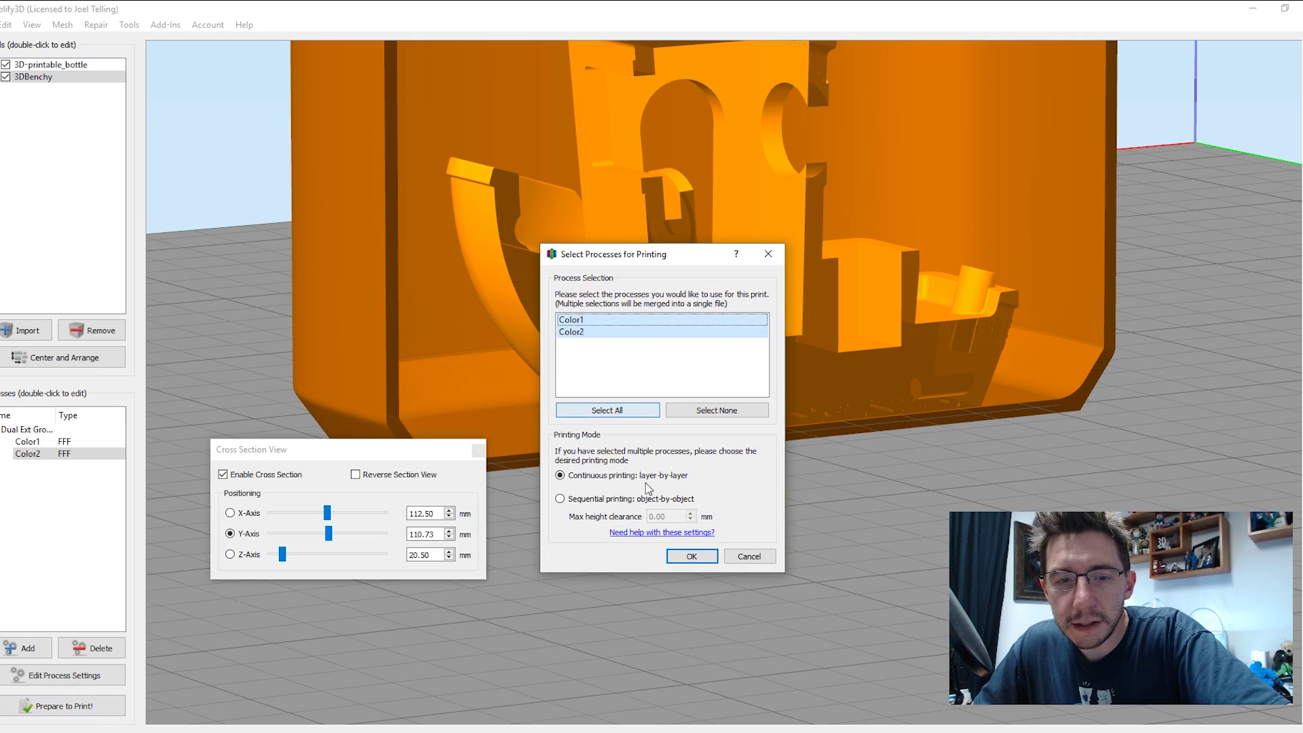
# Slice both processes and close the cross-section to show the full preview and purge tower.
pyautogui.click(691, 557)
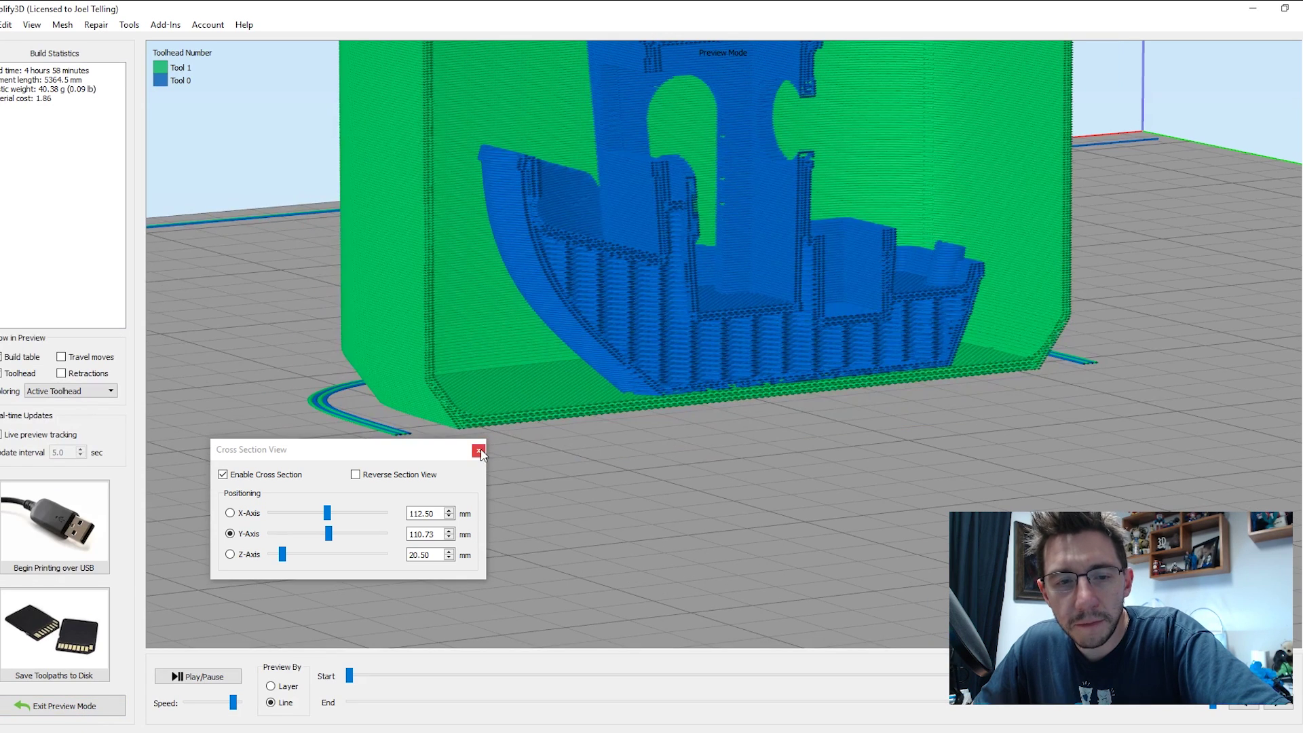
pyautogui.click(478, 451)
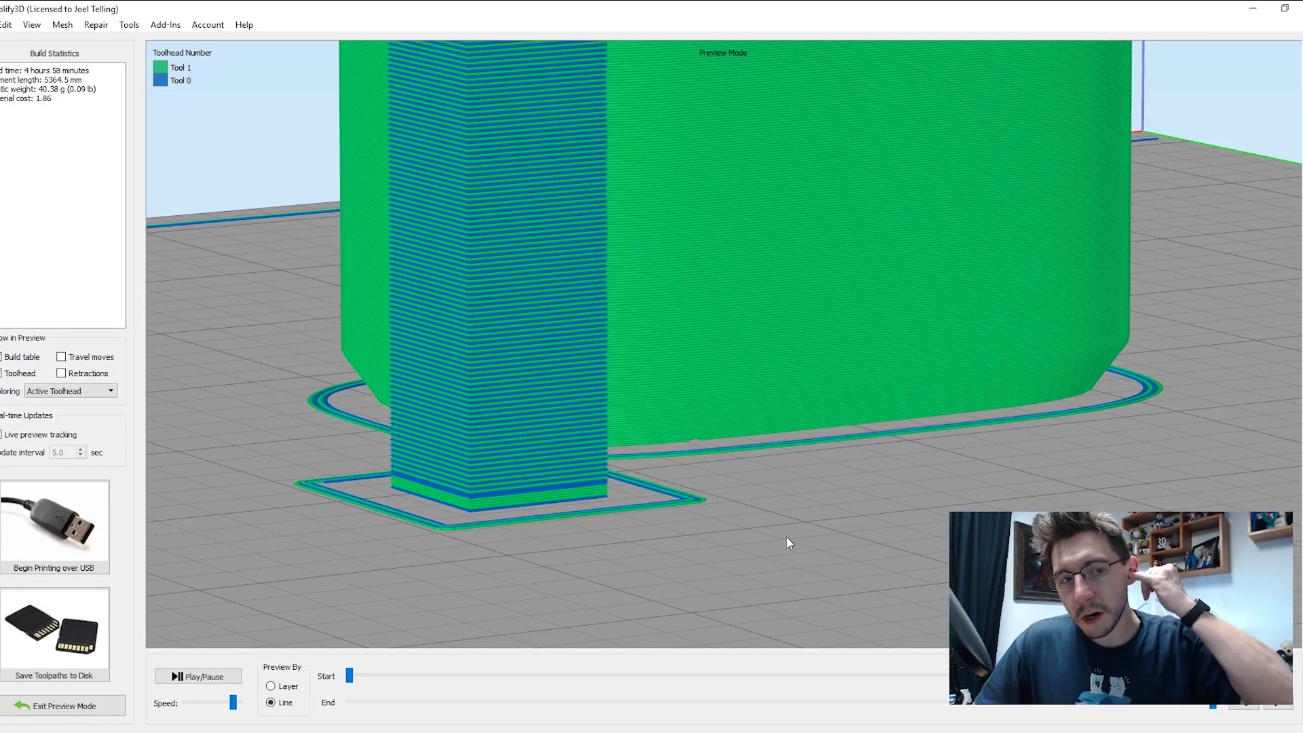
pyautogui.moveTo(786, 535); pyautogui.dragTo(509, 325)
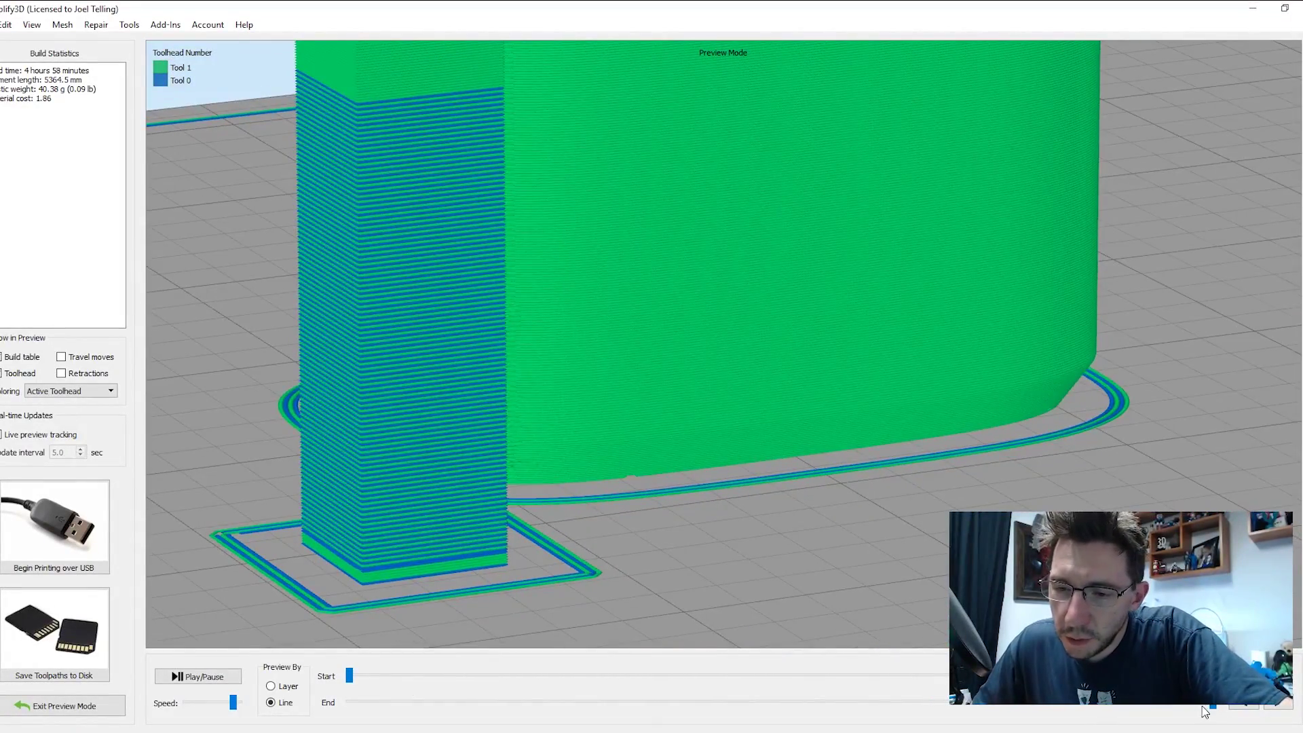
# Scrub through the toolpath layers and zoom out to see the whole build plate.
pyautogui.moveTo(1097, 712); pyautogui.dragTo(461, 663)
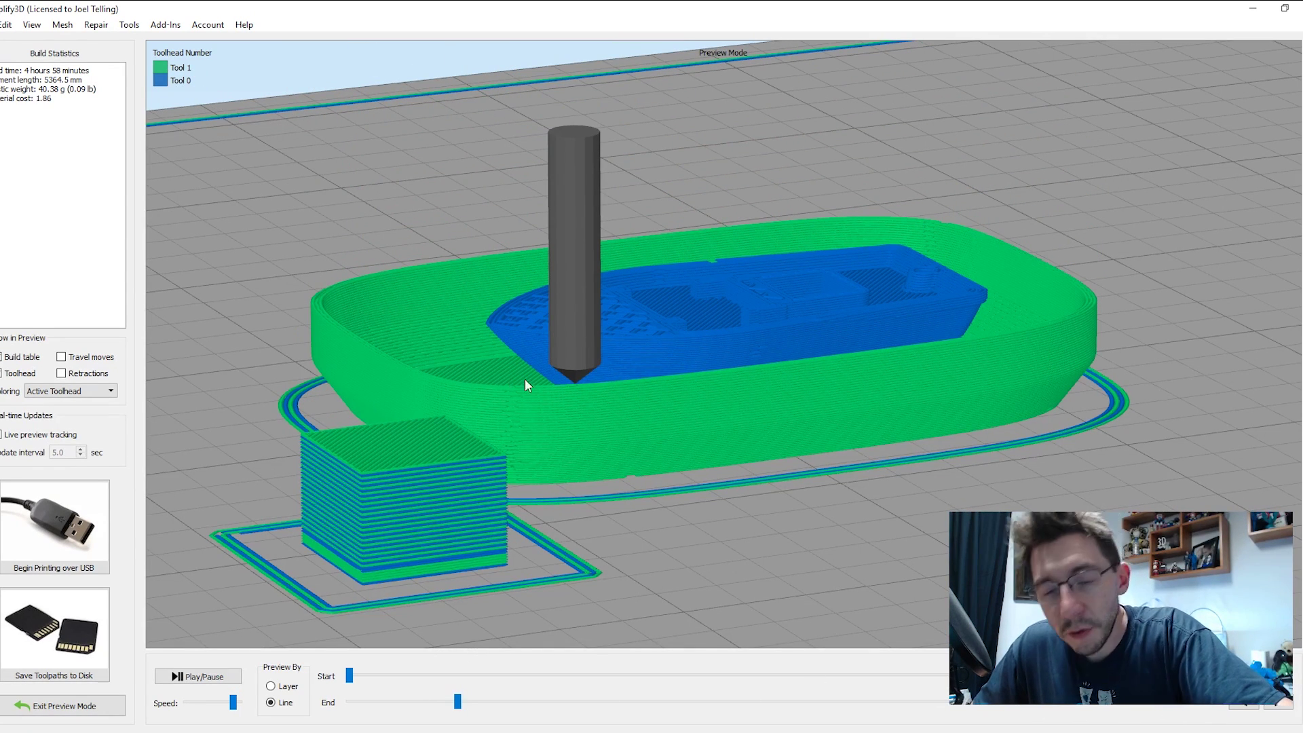
pyautogui.moveTo(604, 413); pyautogui.dragTo(873, 634)
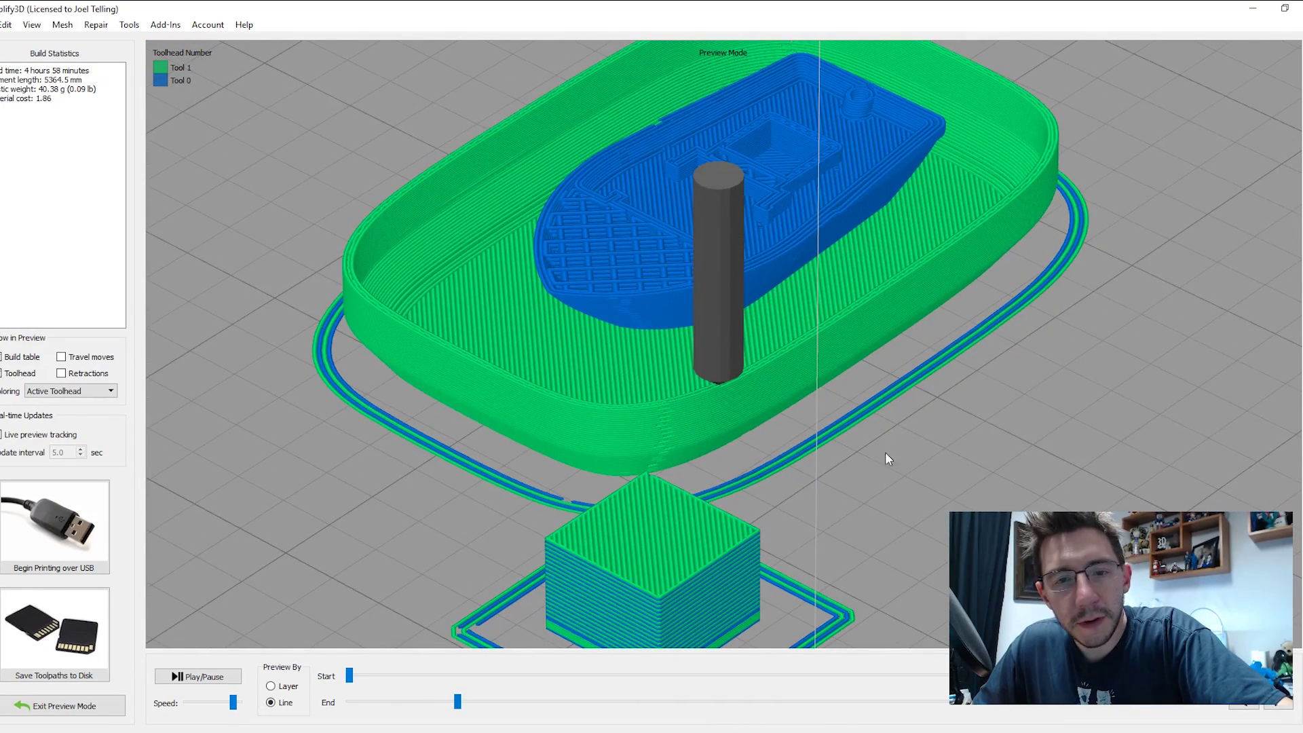
pyautogui.moveTo(457, 701); pyautogui.dragTo(362, 703)
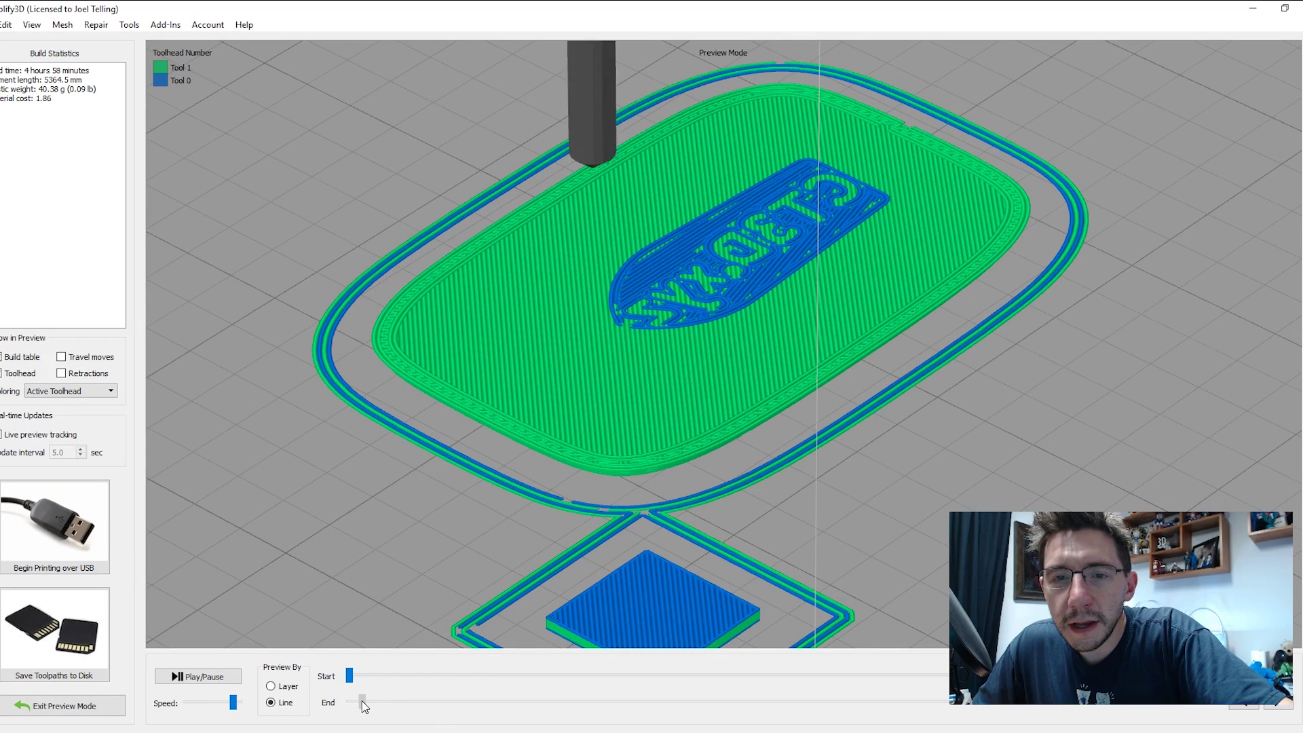
pyautogui.moveTo(362, 702); pyautogui.dragTo(1213, 703)
pyautogui.scroll(-2, 1085, 577)
pyautogui.scroll(-2, 307, 529)
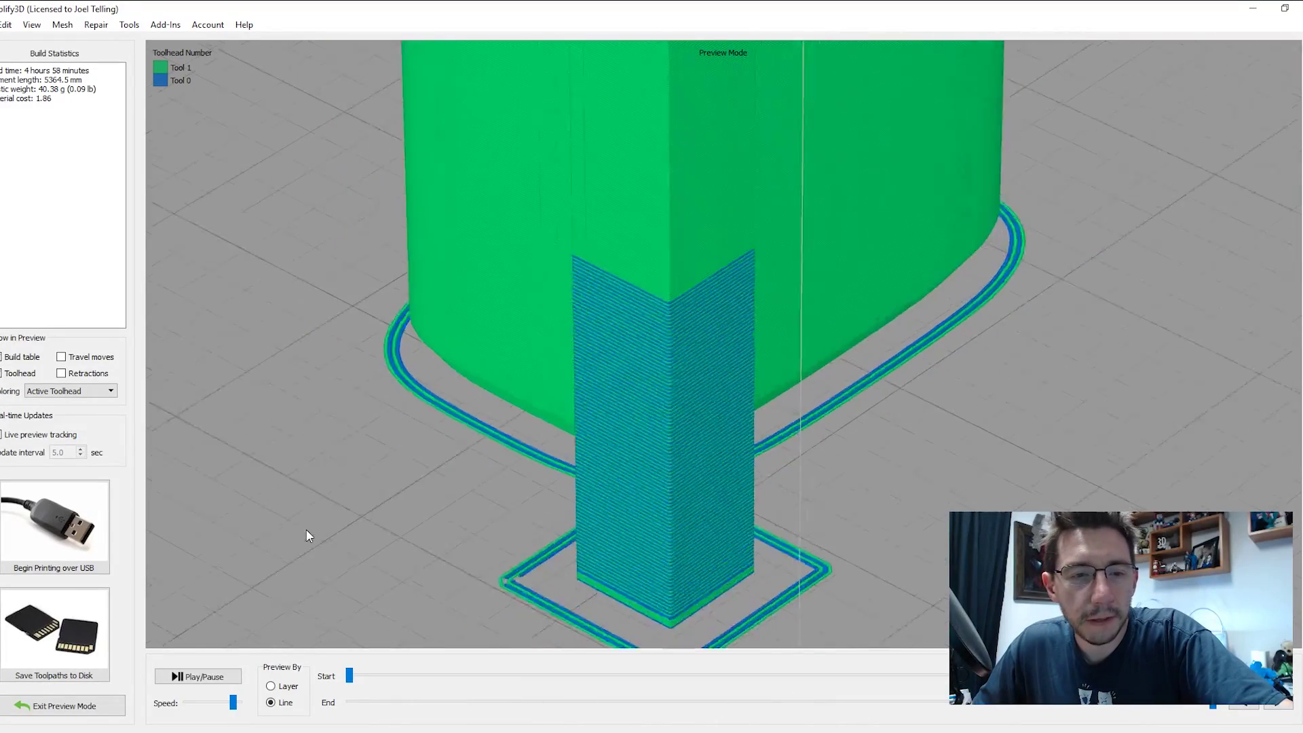
pyautogui.scroll(-3, 467, 416)
pyautogui.scroll(-2, 540, 439)
pyautogui.moveTo(540, 440); pyautogui.dragTo(853, 458)
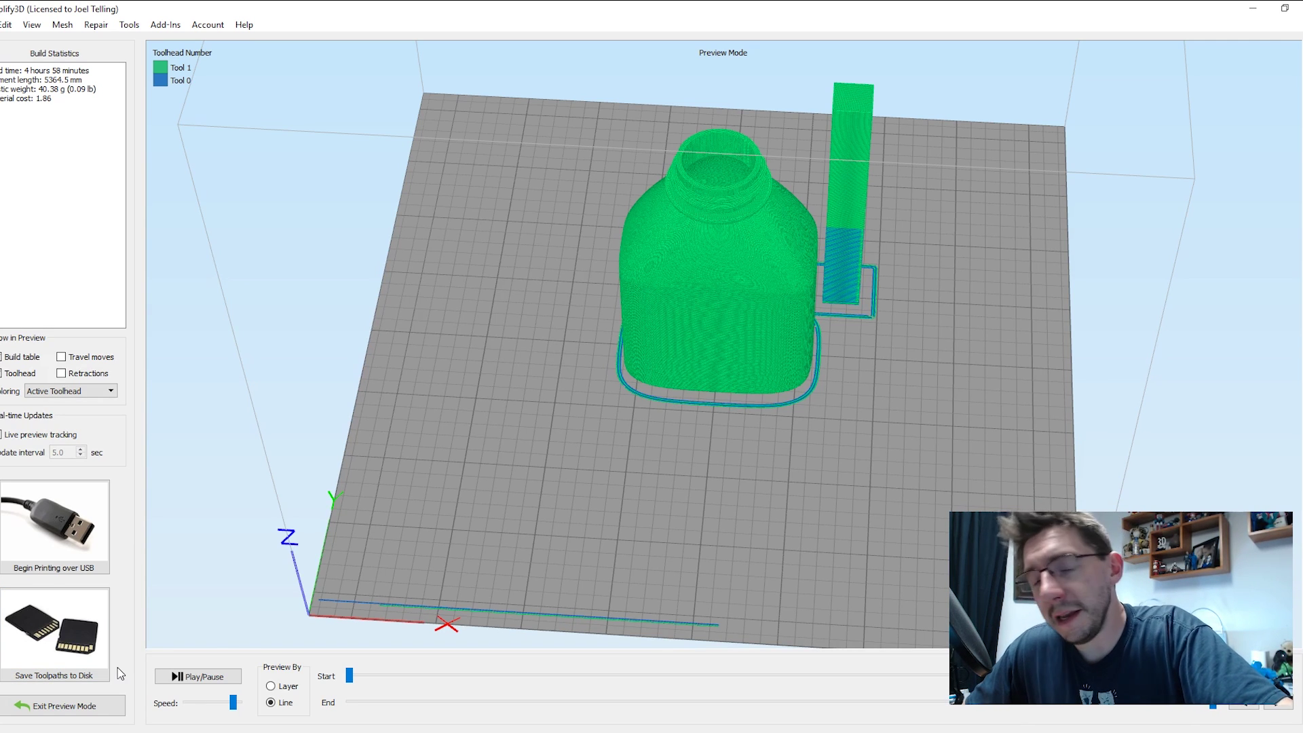
# In Cura, open 3D-printable_bottle.stl and 3DBenchy.stl together onto the plate.
pyautogui.hotkey('alt', 'Tab')
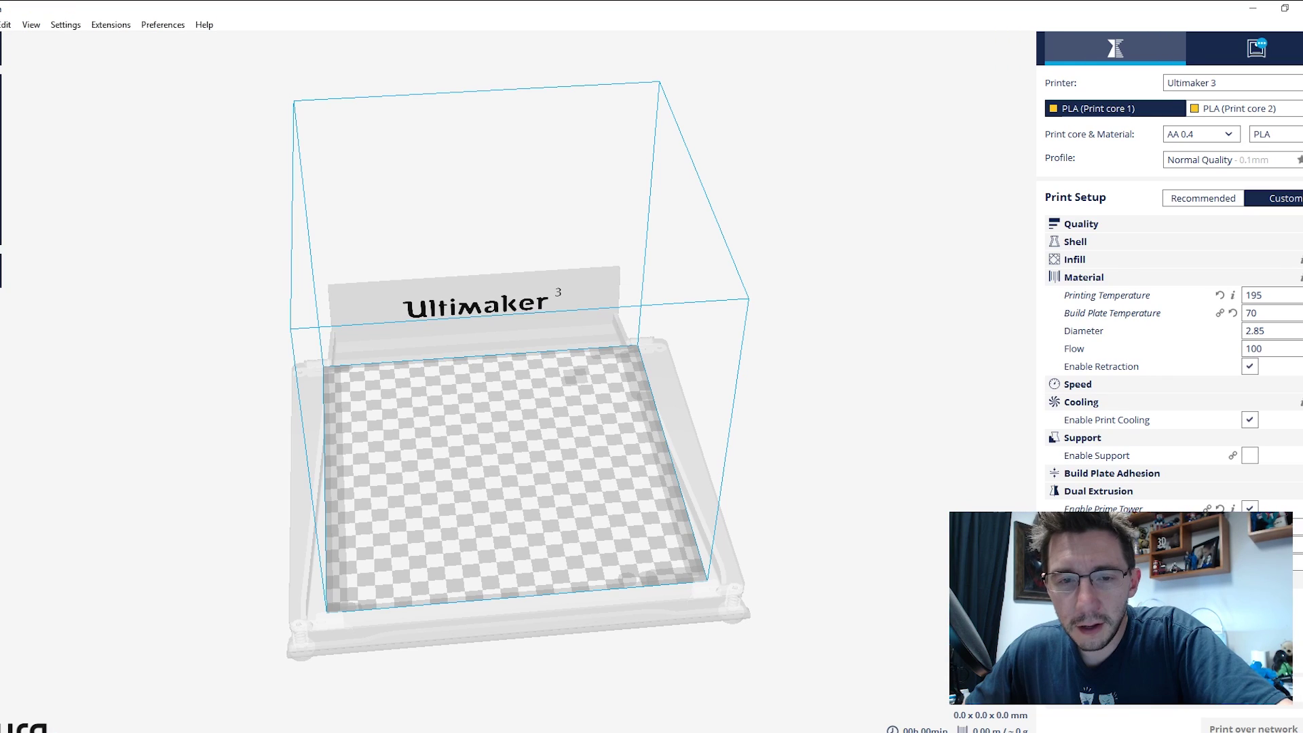
pyautogui.click(20, 46)
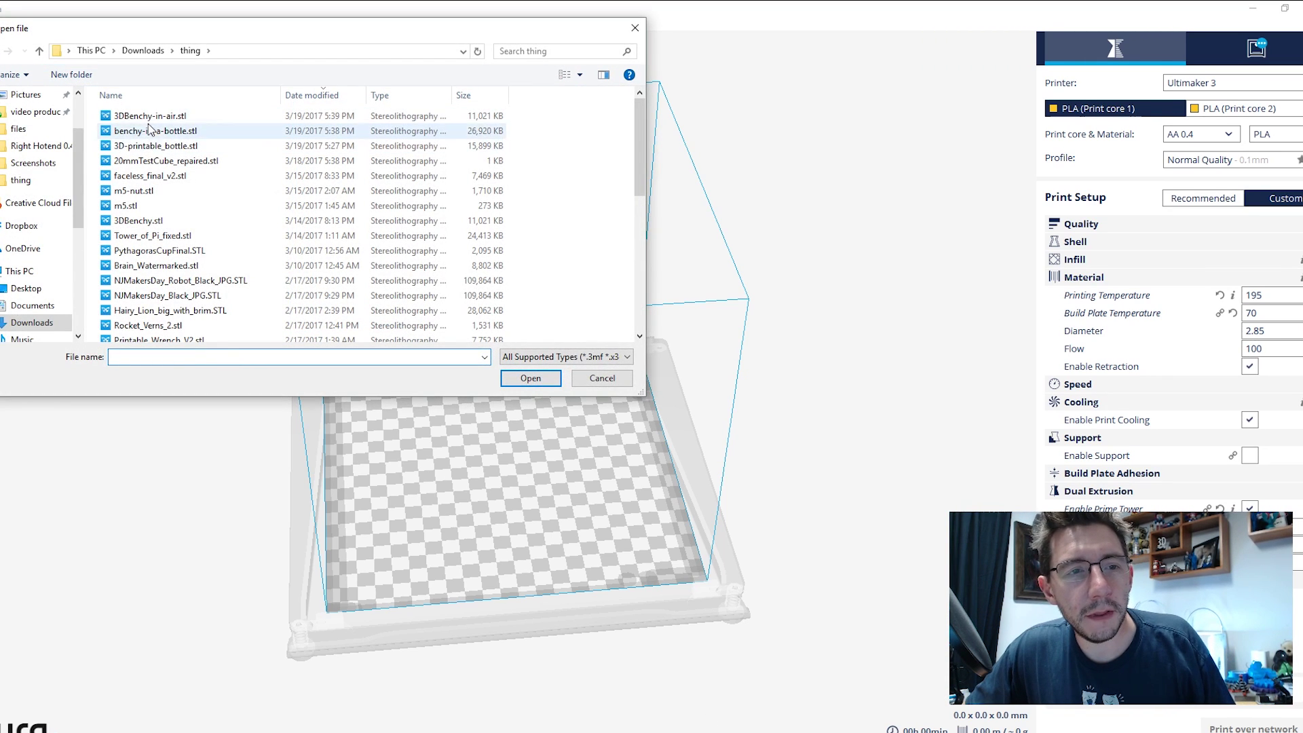
pyautogui.click(155, 147)
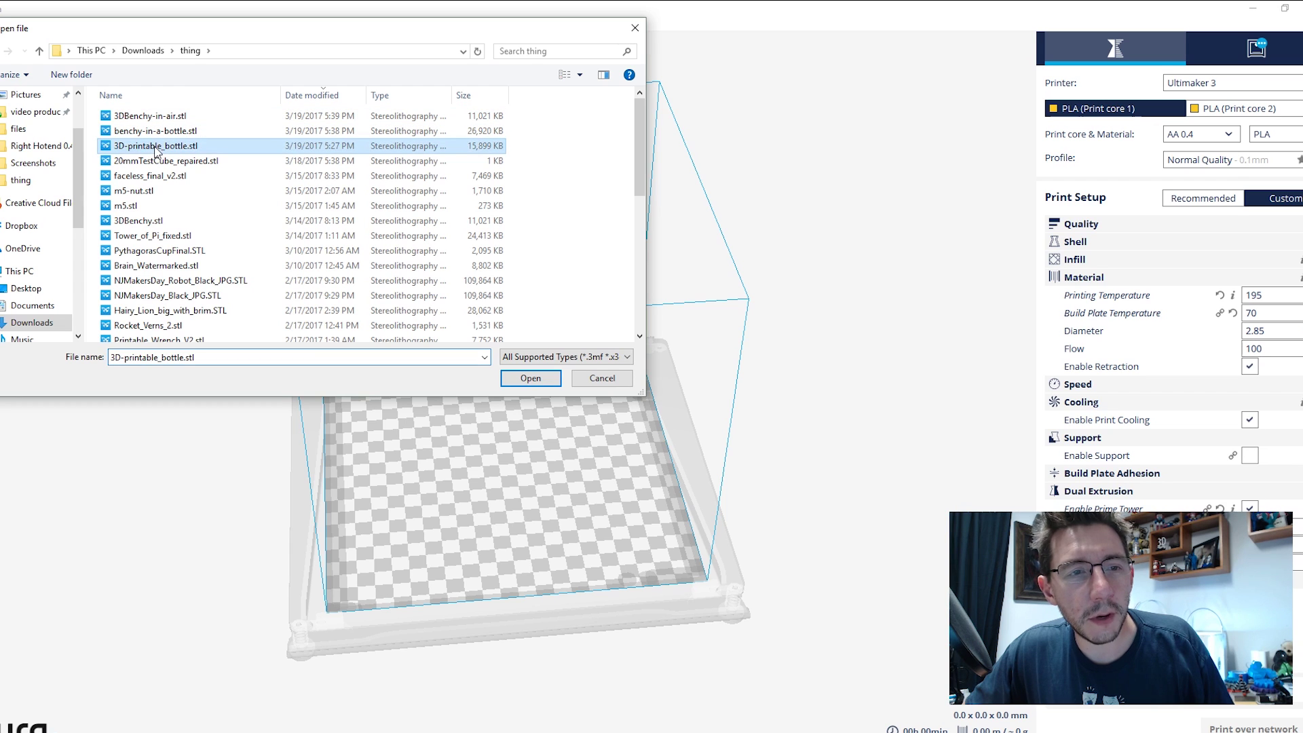
pyautogui.keyDown('ctrl'); pyautogui.click(138, 221); pyautogui.keyUp('ctrl')
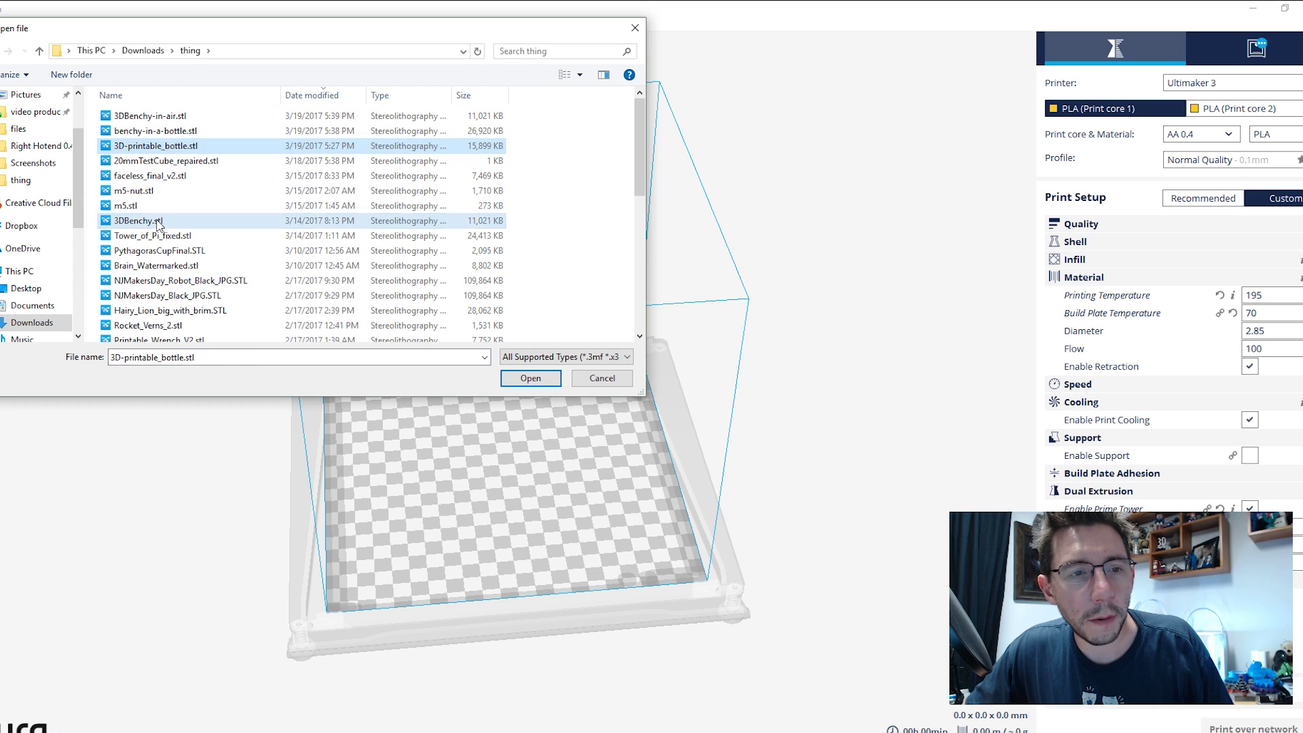
pyautogui.click(539, 380)
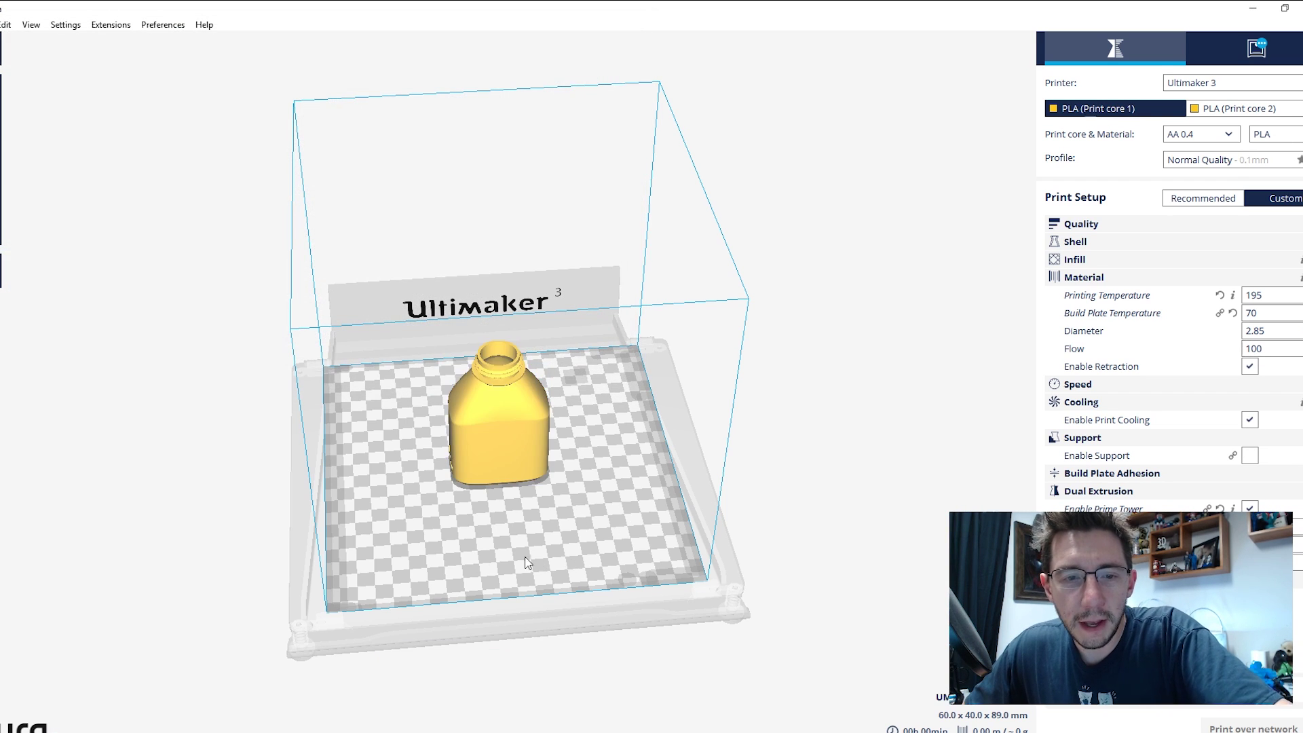
# Delete the bottle and then the Benchy, leaving the build plate empty.
pyautogui.moveTo(421, 580)
pyautogui.mouseDown(button='right')
pyautogui.moveTo(480, 642)
pyautogui.moveTo(429, 581)
pyautogui.mouseUp(button='right')
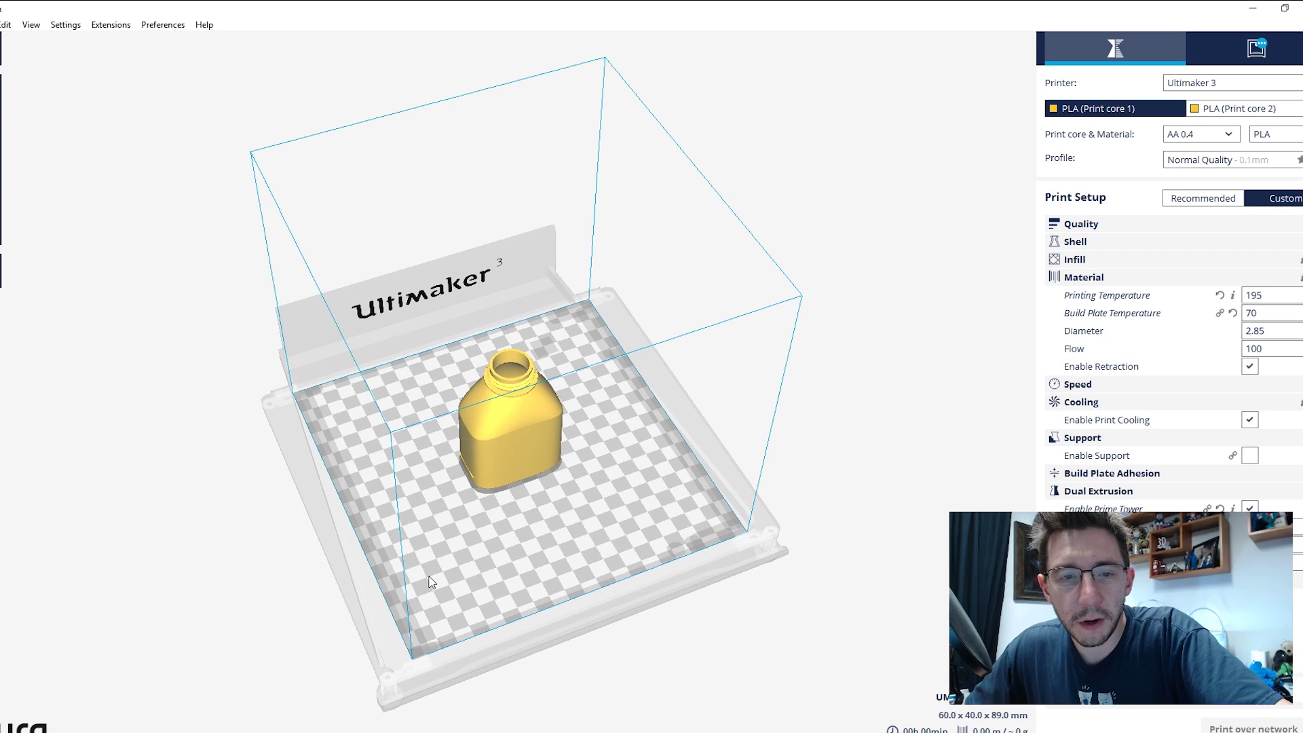
pyautogui.click(537, 454)
pyautogui.press('Delete')
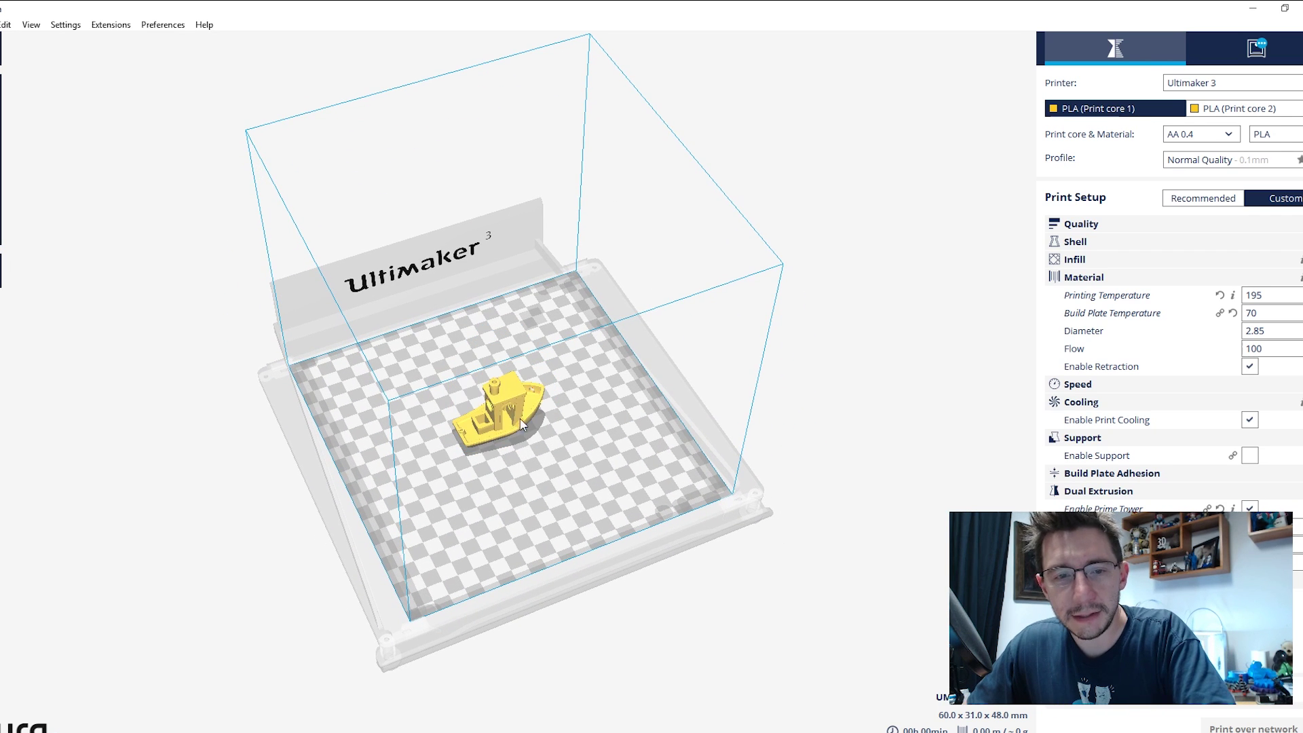
pyautogui.click(523, 423)
pyautogui.press('Delete')
# Turn off 'Ensure models are kept apart' and 'Automatically drop models to the build plate' in General preferences.
pyautogui.click(66, 25)
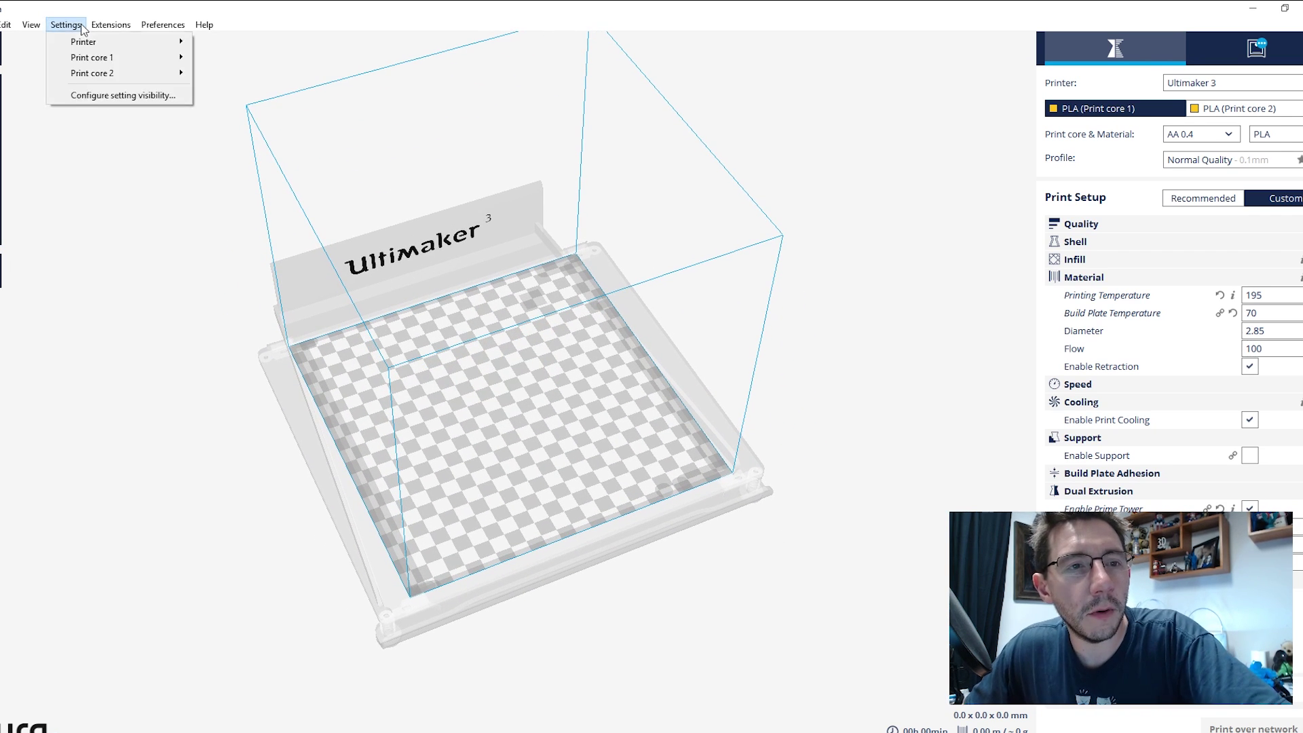
pyautogui.moveTo(23, 27)
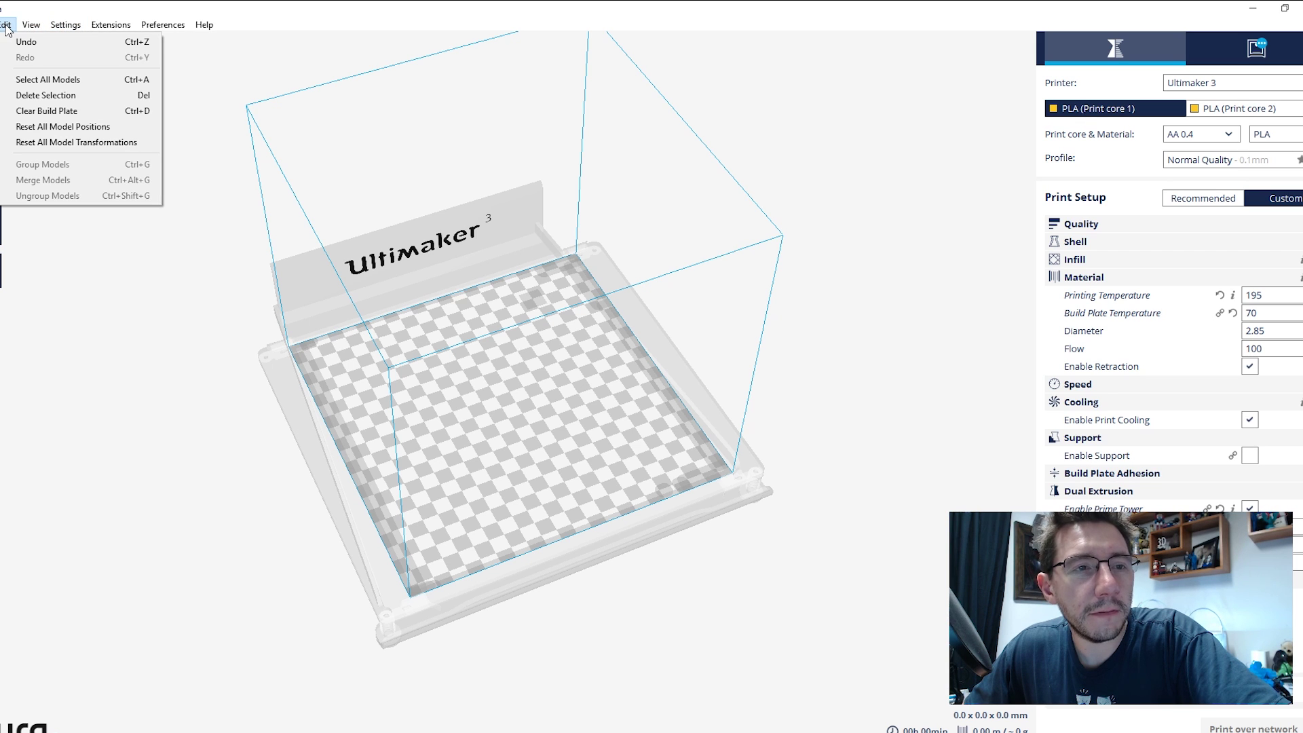
pyautogui.click(163, 25)
pyautogui.click(182, 42)
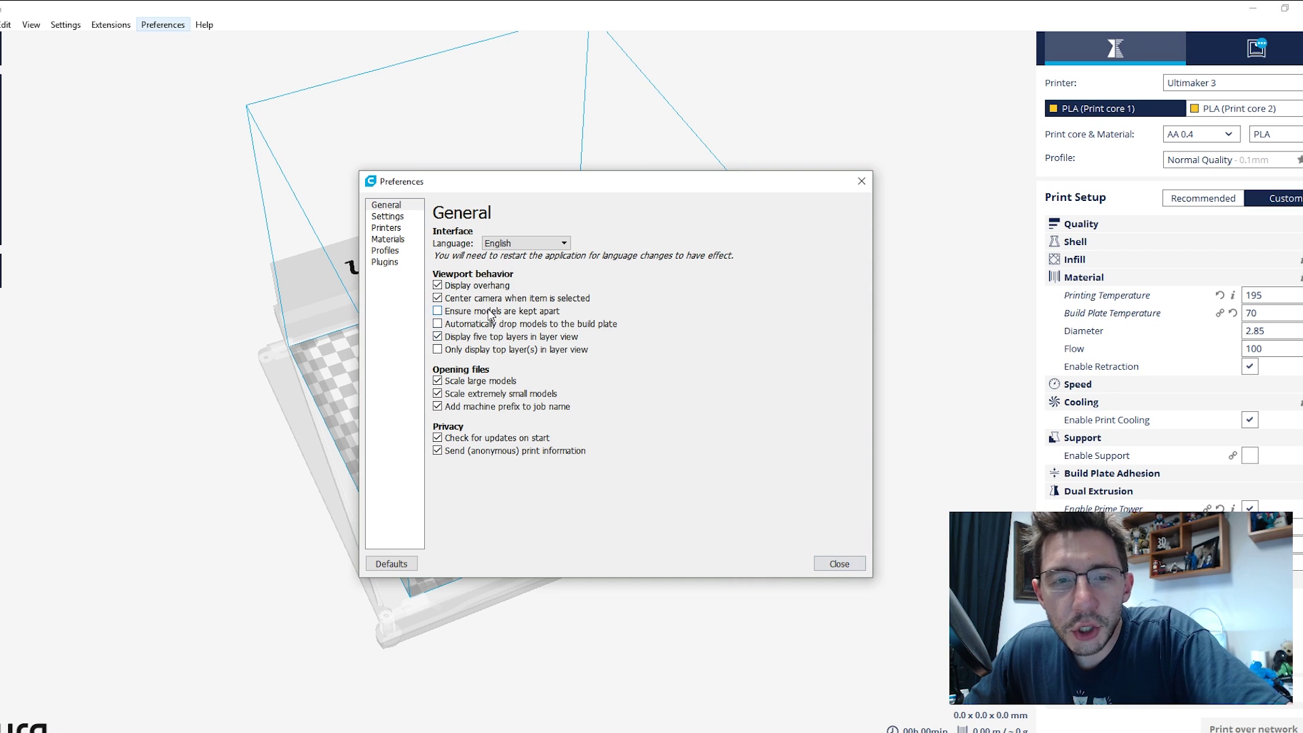
pyautogui.moveTo(549, 316)
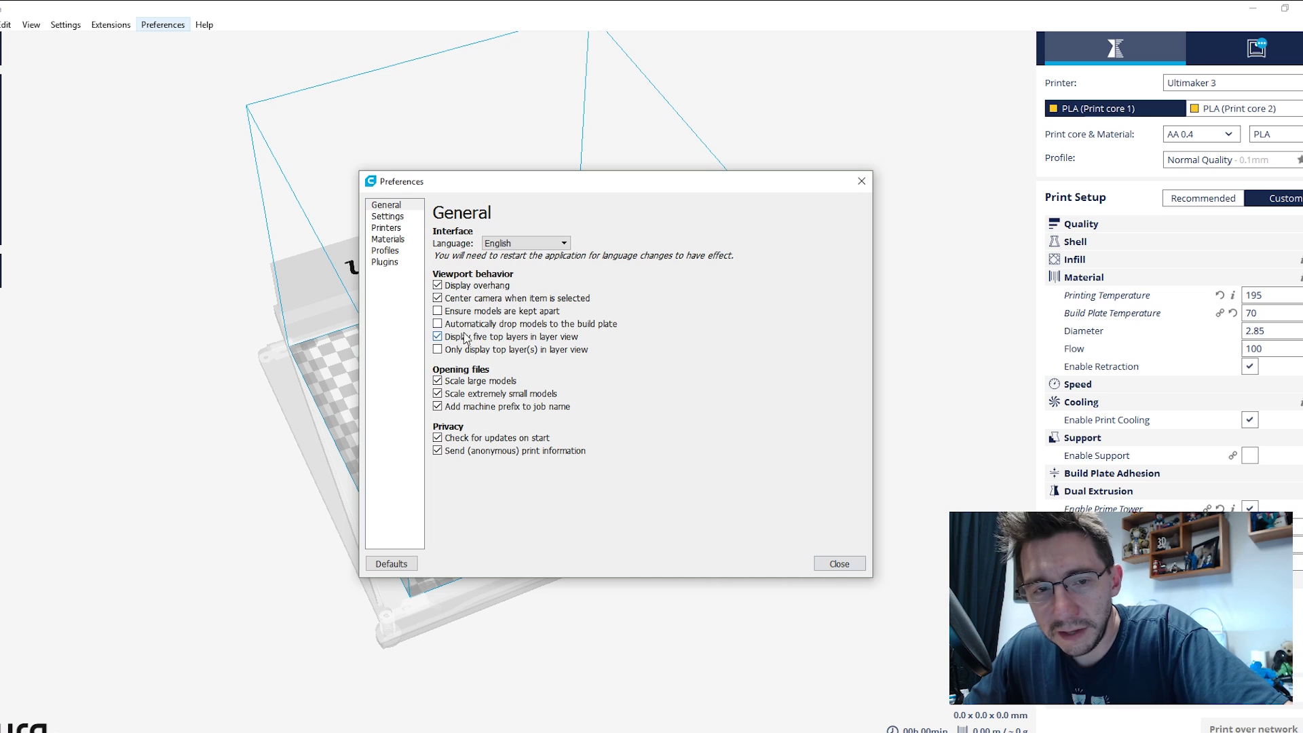
pyautogui.moveTo(441, 327)
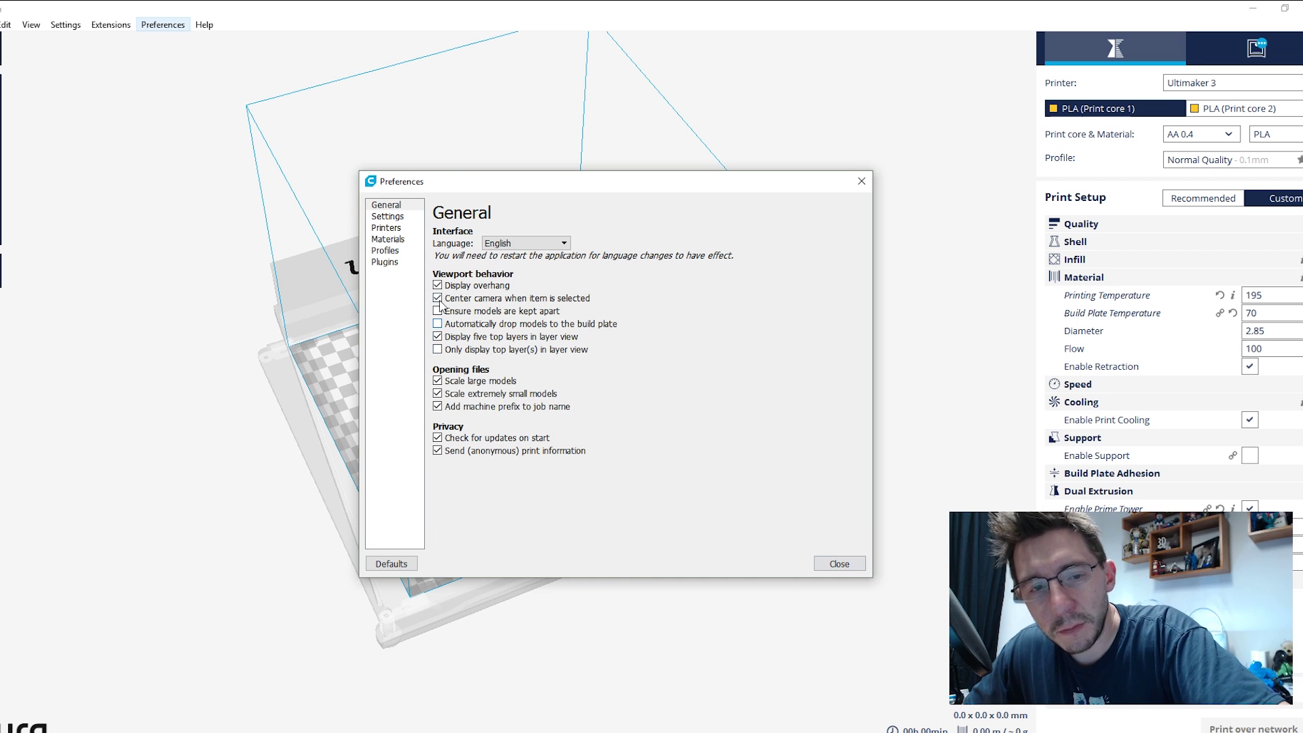
pyautogui.click(839, 563)
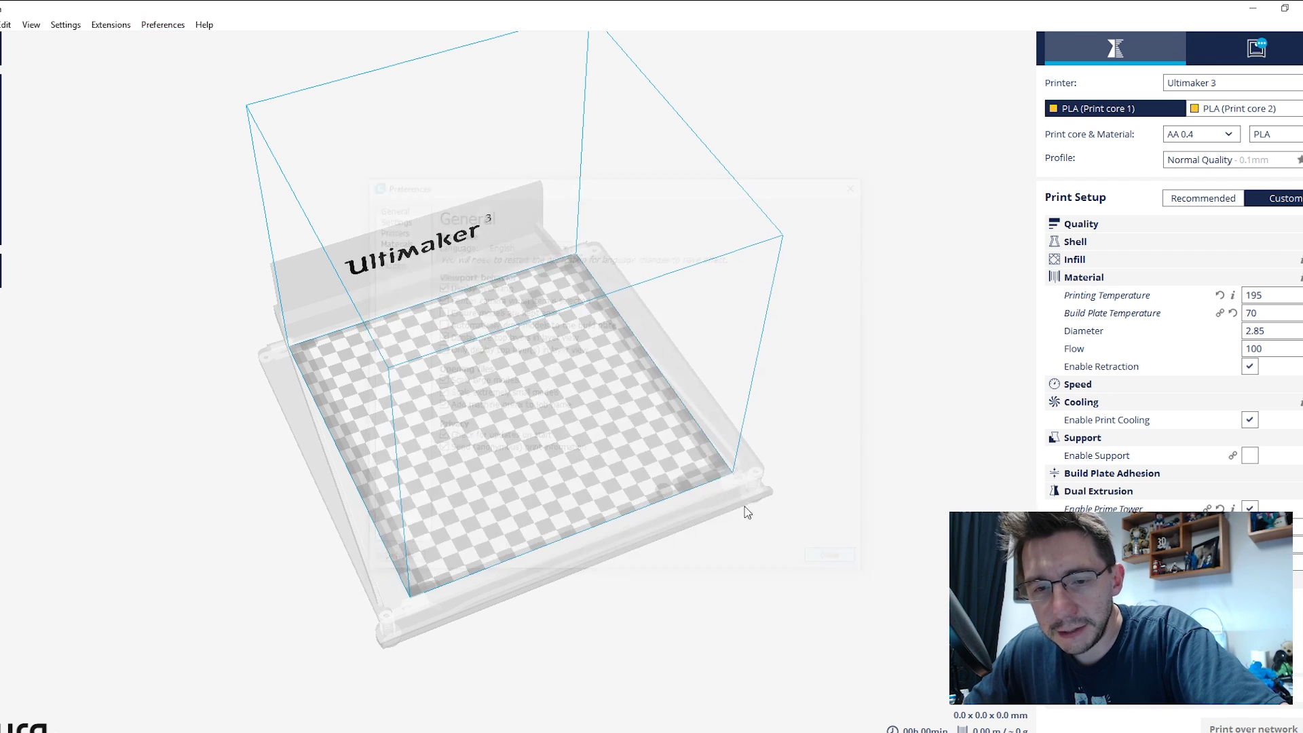
# Open 3D-printable_bottle.stl and 3DBenchy.stl together with Ctrl+O and tilt the view onto the plate.
pyautogui.hotkey('ctrl', 'o')
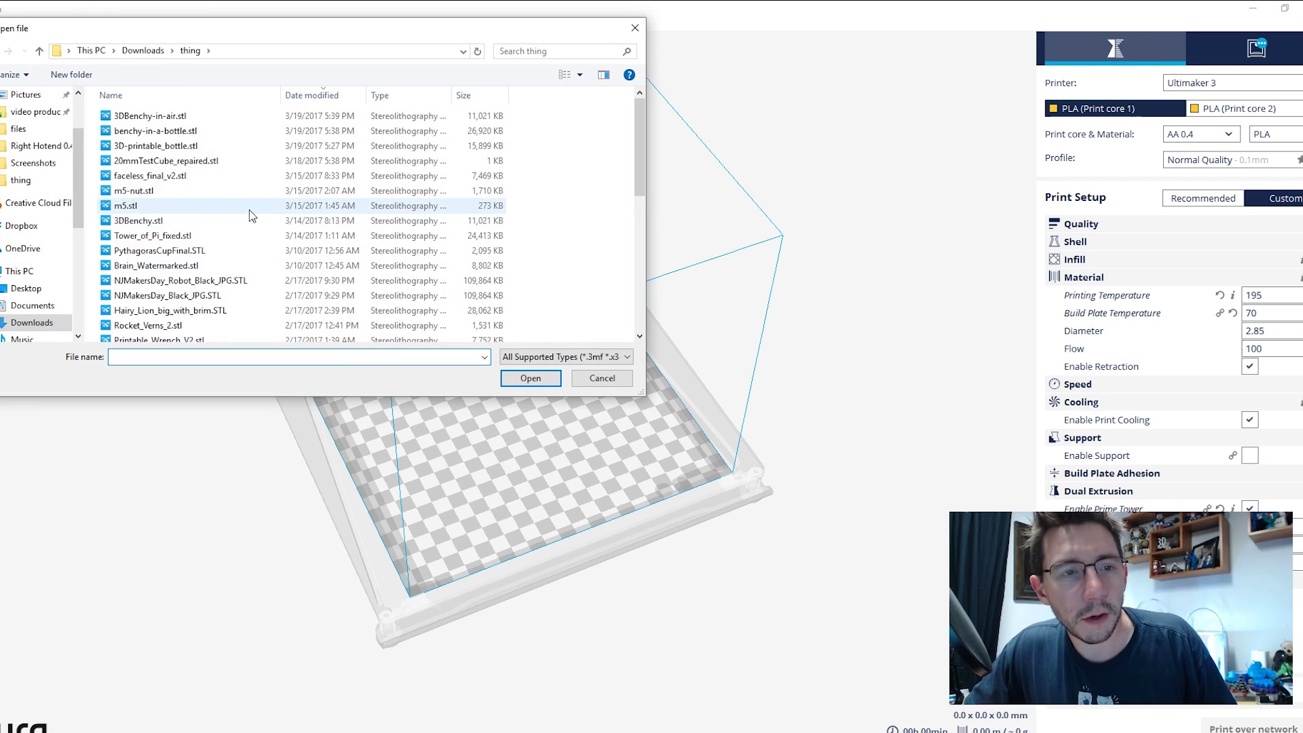
pyautogui.click(165, 118)
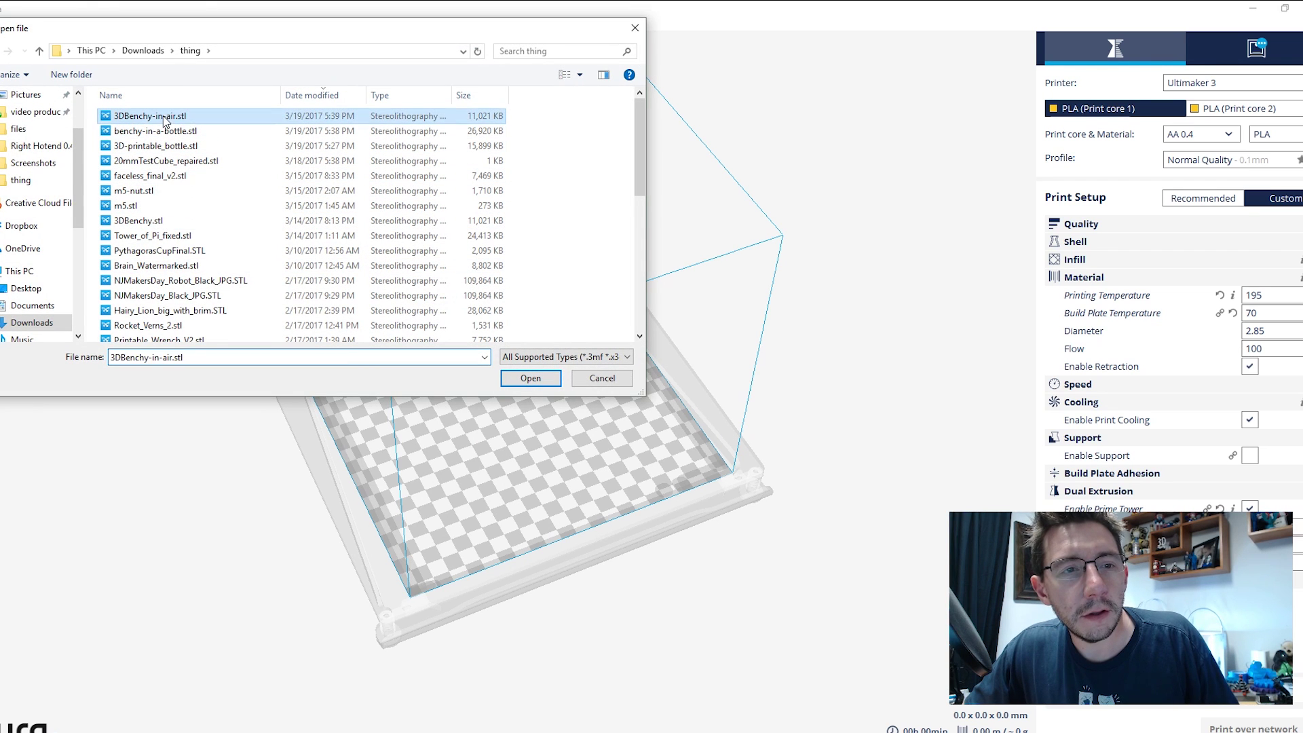
pyautogui.click(167, 149)
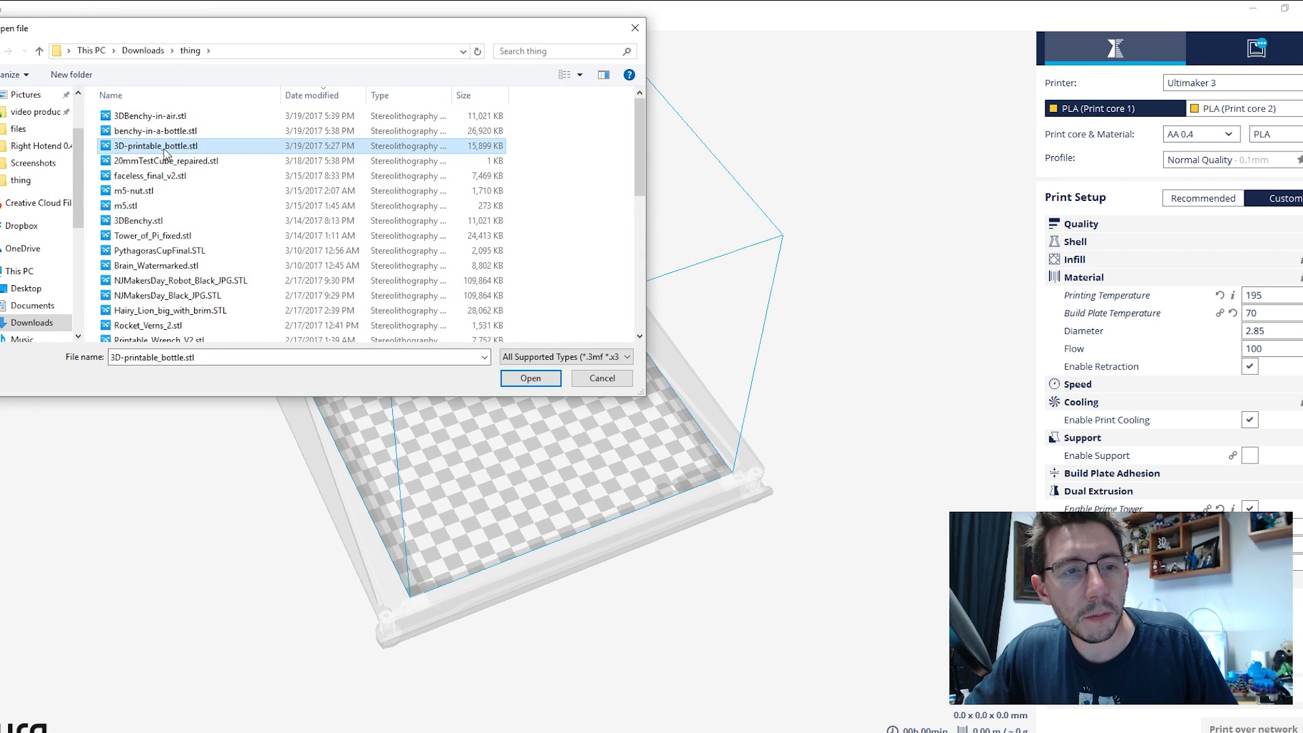
pyautogui.keyDown('ctrl'); pyautogui.click(197, 220); pyautogui.keyUp('ctrl')
pyautogui.click(536, 382)
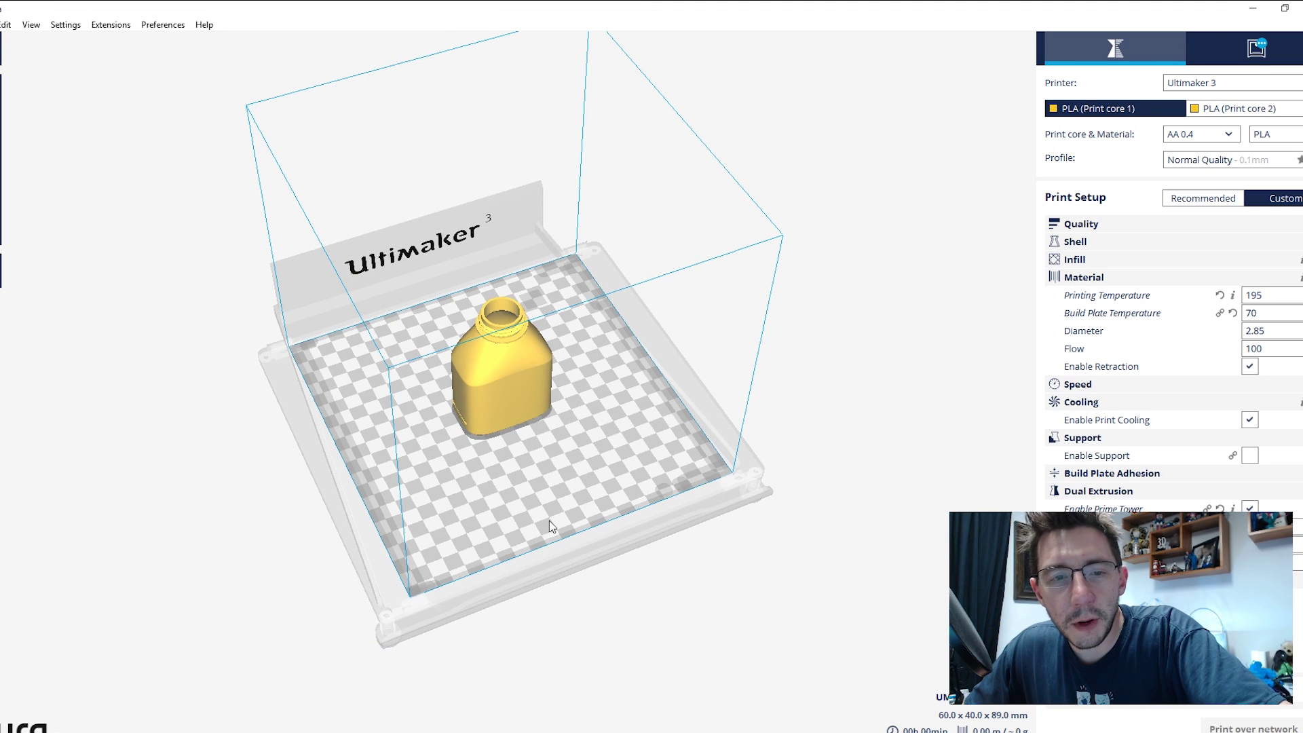
pyautogui.moveTo(549, 520); pyautogui.dragTo(632, 555, button='right')
# Scale the Benchy uniformly to 75%, giving 45 × 23.25 × 36 mm.
pyautogui.click(516, 378)
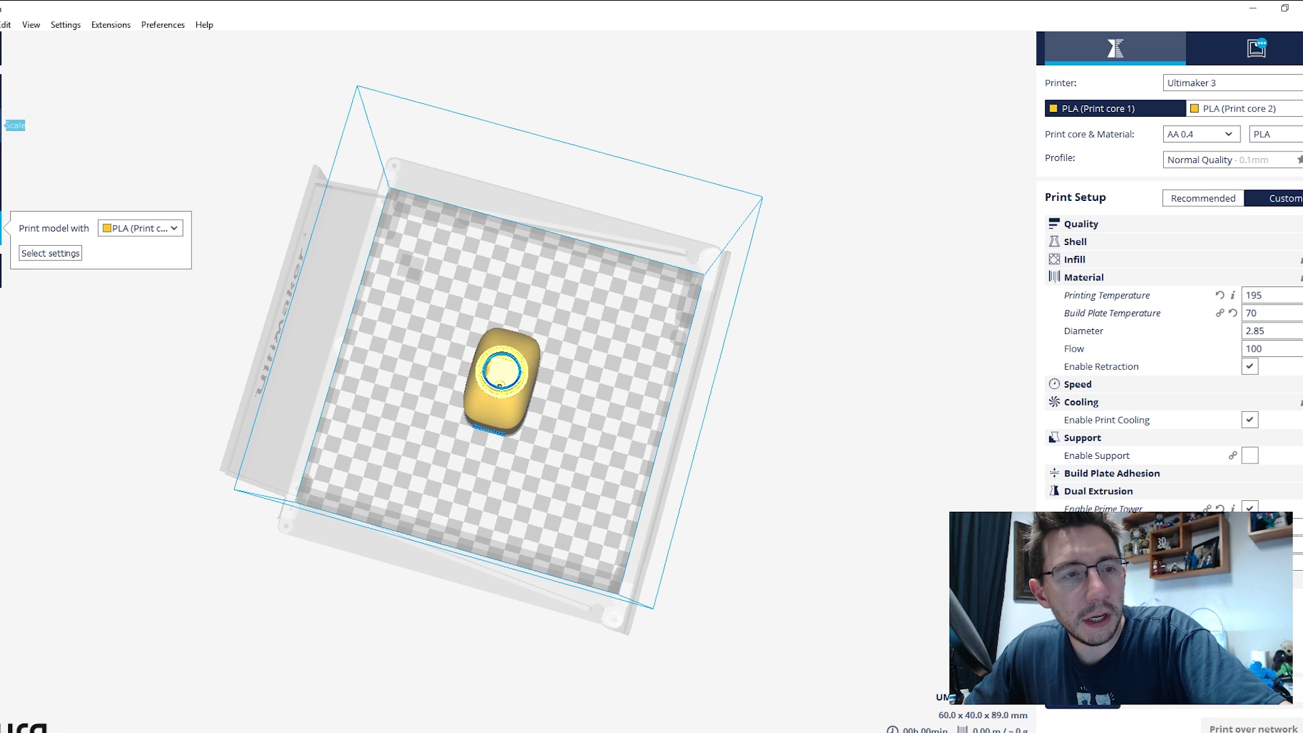
pyautogui.click(10, 126)
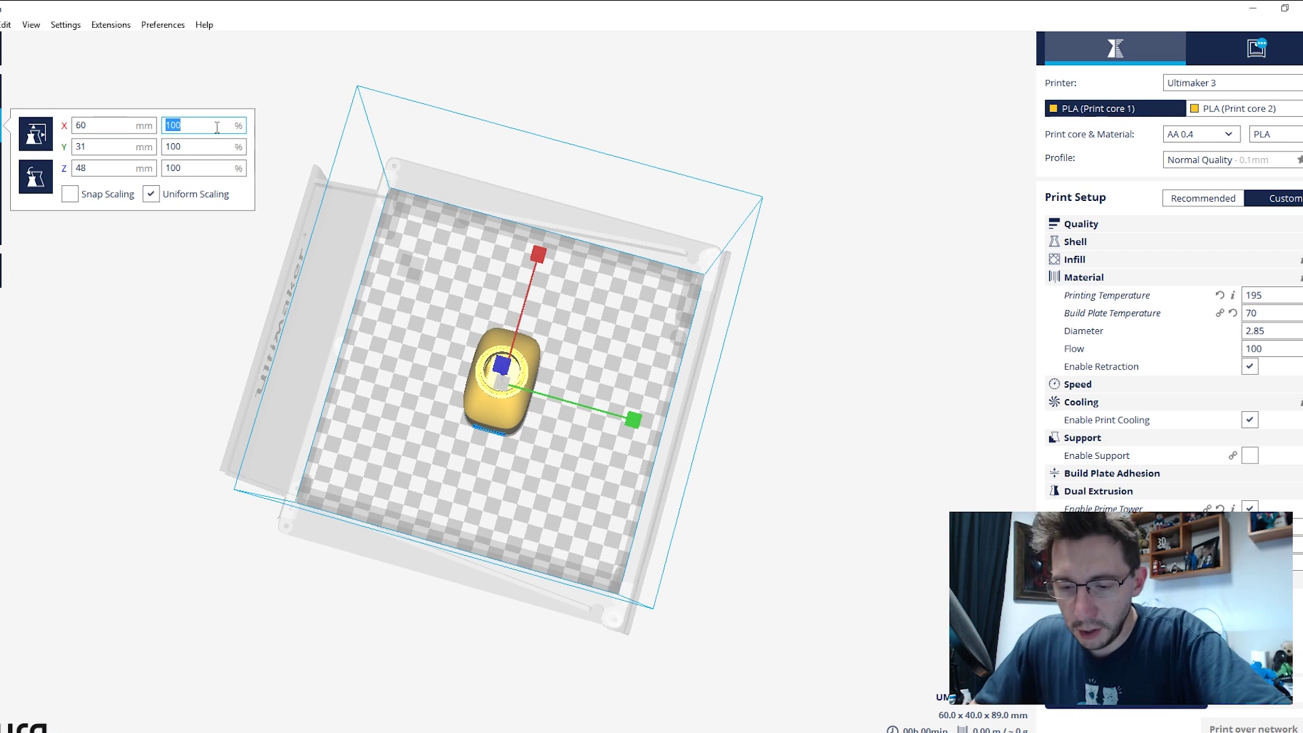
pyautogui.write('75')
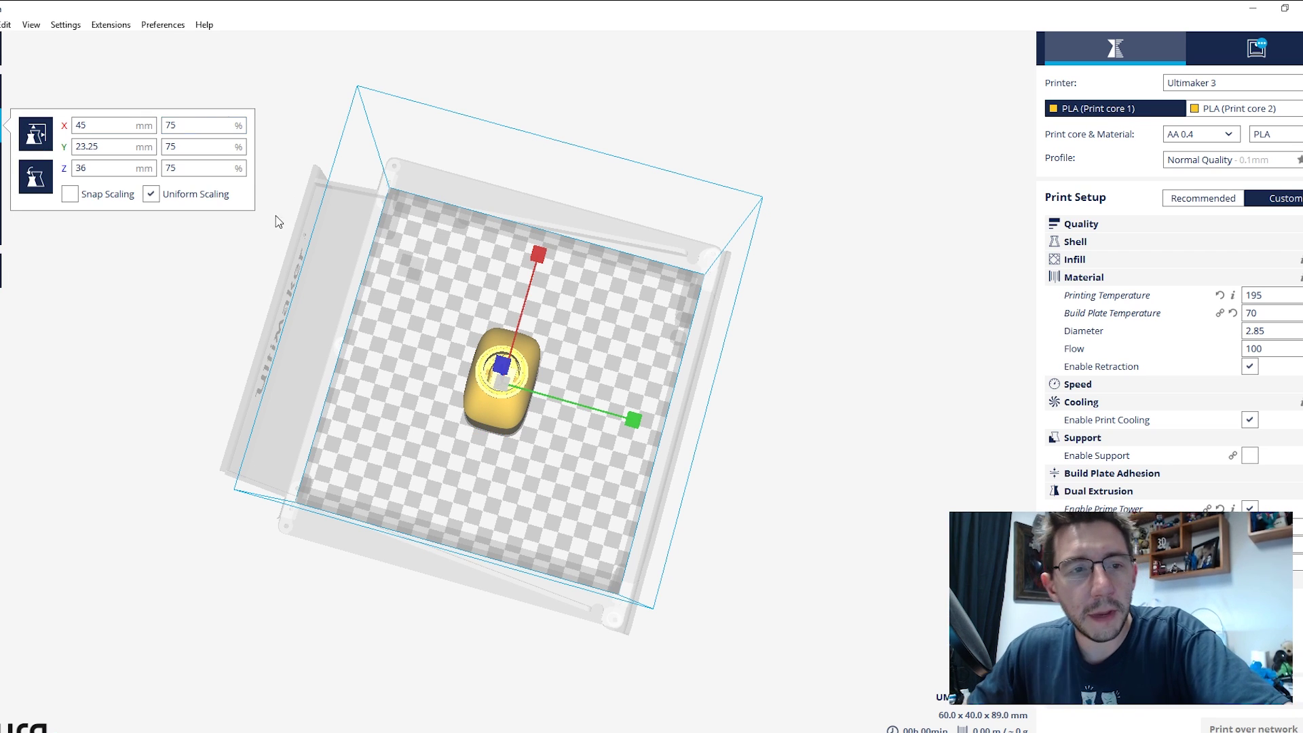
pyautogui.click(409, 386)
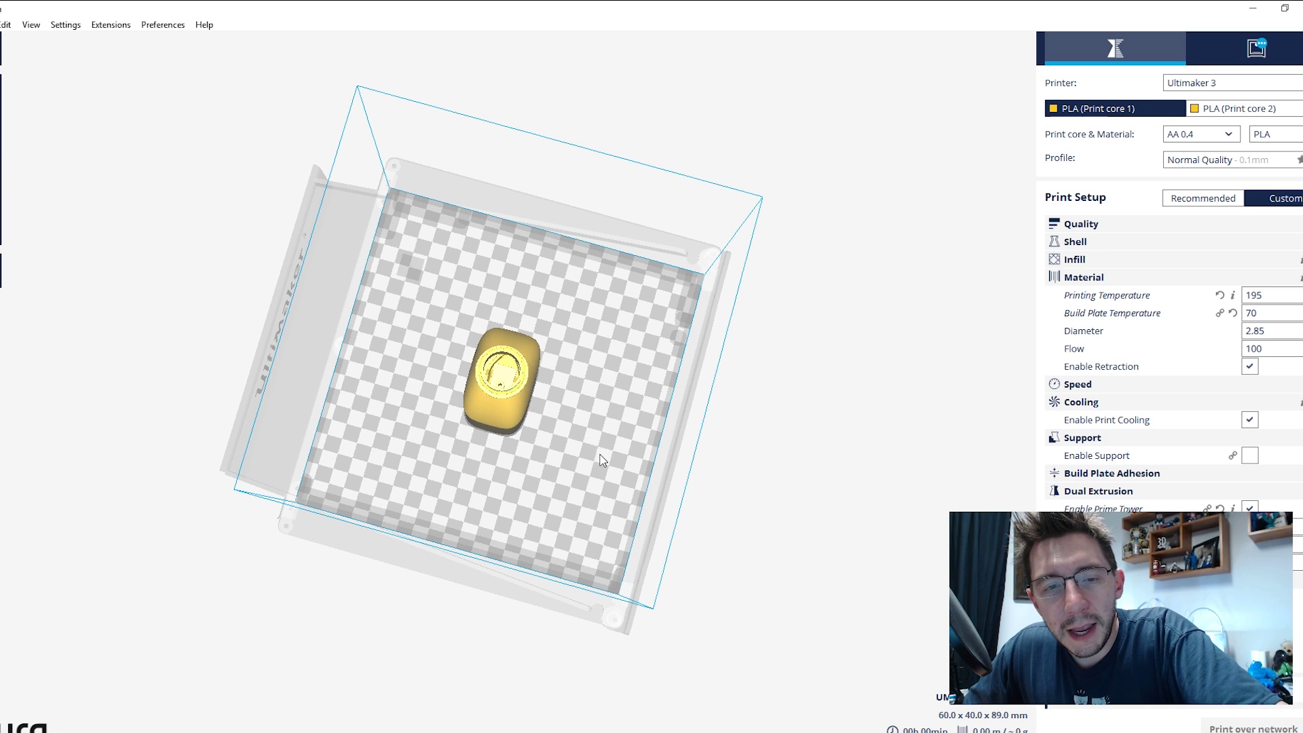
pyautogui.moveTo(600, 468); pyautogui.dragTo(369, 282, button='right')
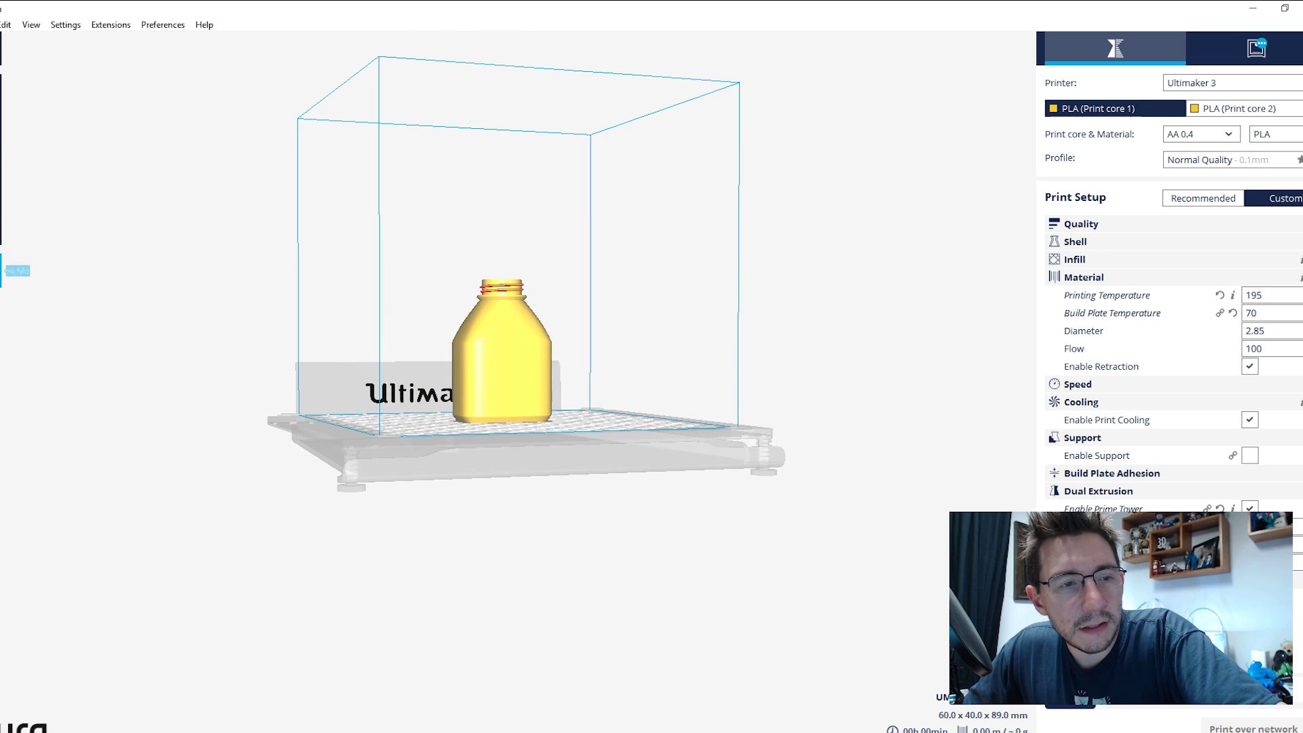
pyautogui.click(1, 271)
pyautogui.click(8, 314)
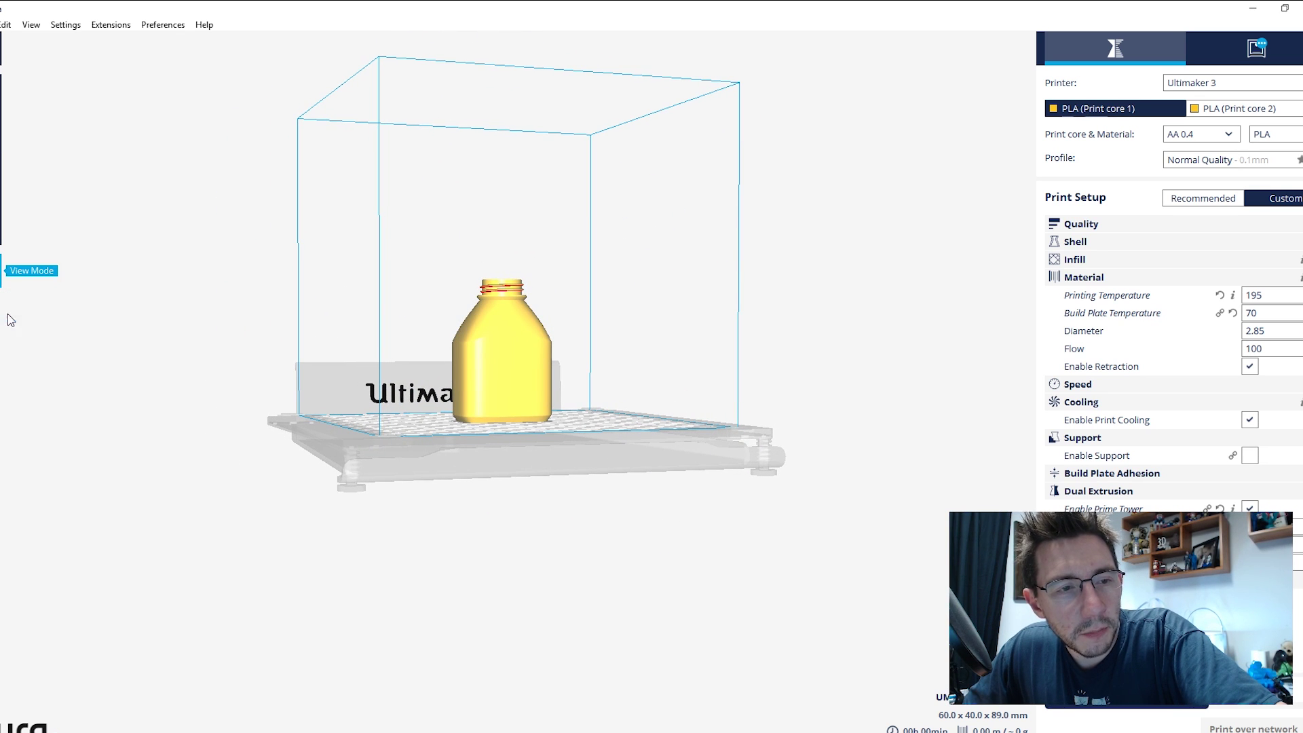
pyautogui.scroll(3, 560, 437)
pyautogui.moveTo(560, 437); pyautogui.dragTo(495, 439, button='right')
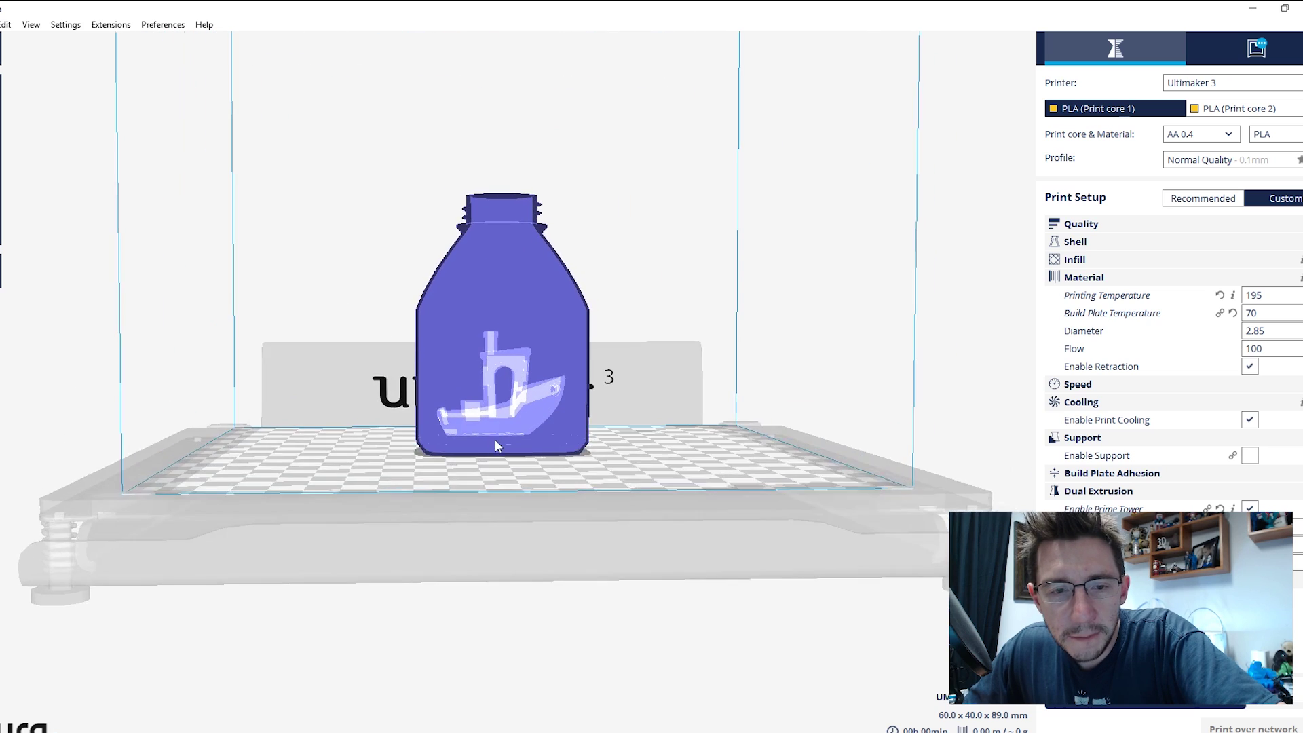
pyautogui.scroll(5, 494, 438)
pyautogui.scroll(-1, 494, 446)
pyautogui.moveTo(562, 548); pyautogui.dragTo(581, 608, button='right')
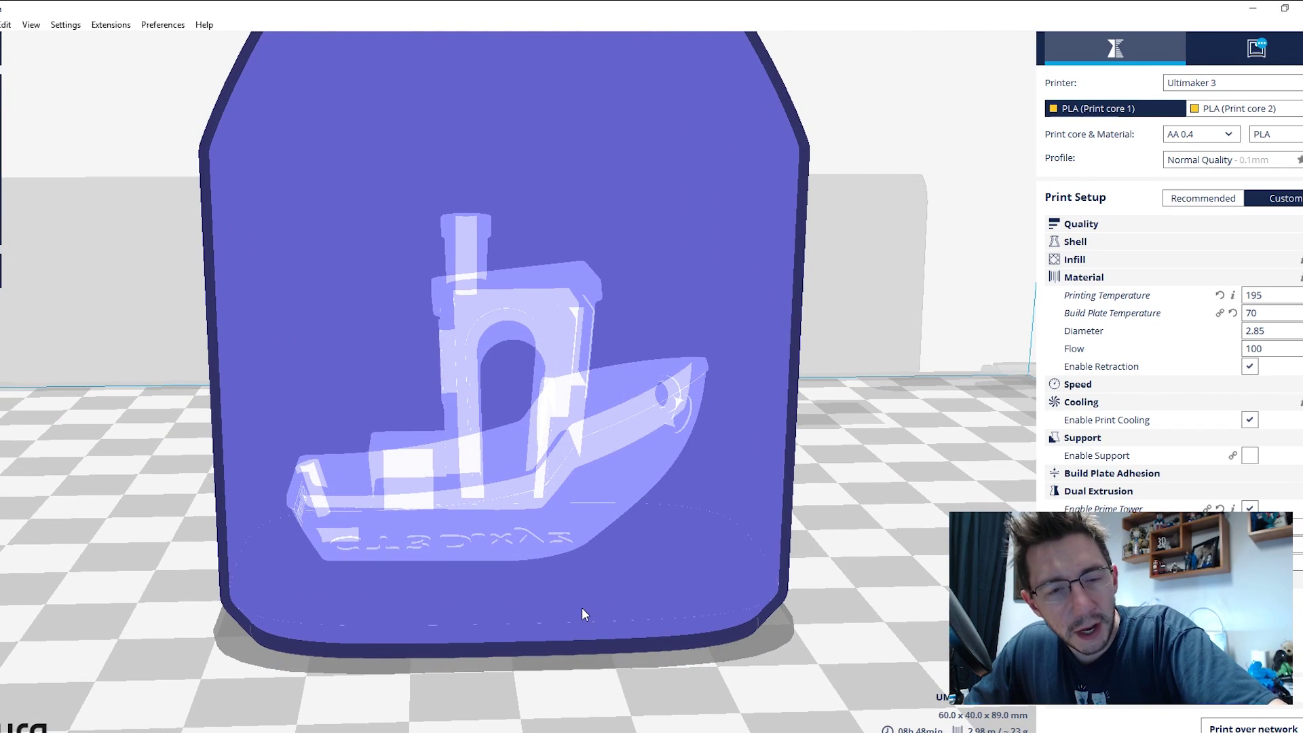
pyautogui.moveTo(485, 326); pyautogui.dragTo(699, 515, button='right')
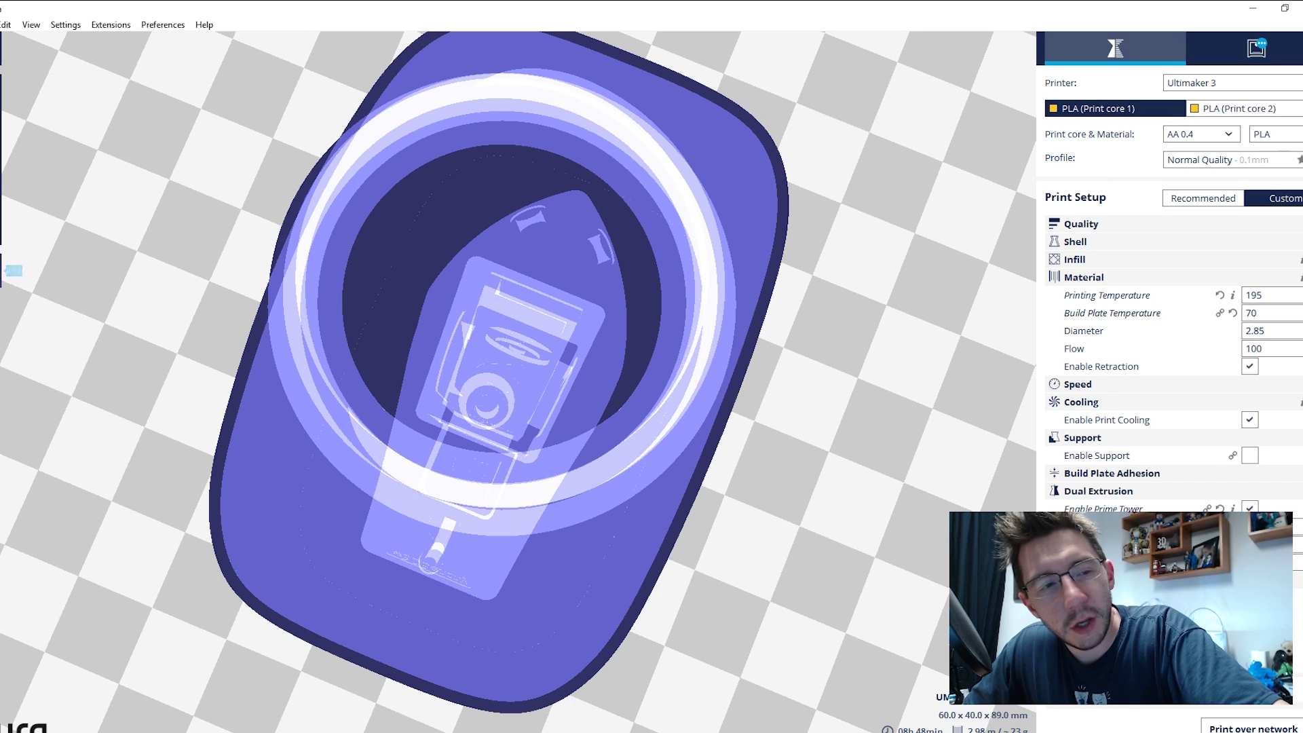
pyautogui.click(11, 275)
pyautogui.click(16, 297)
pyautogui.click(515, 326)
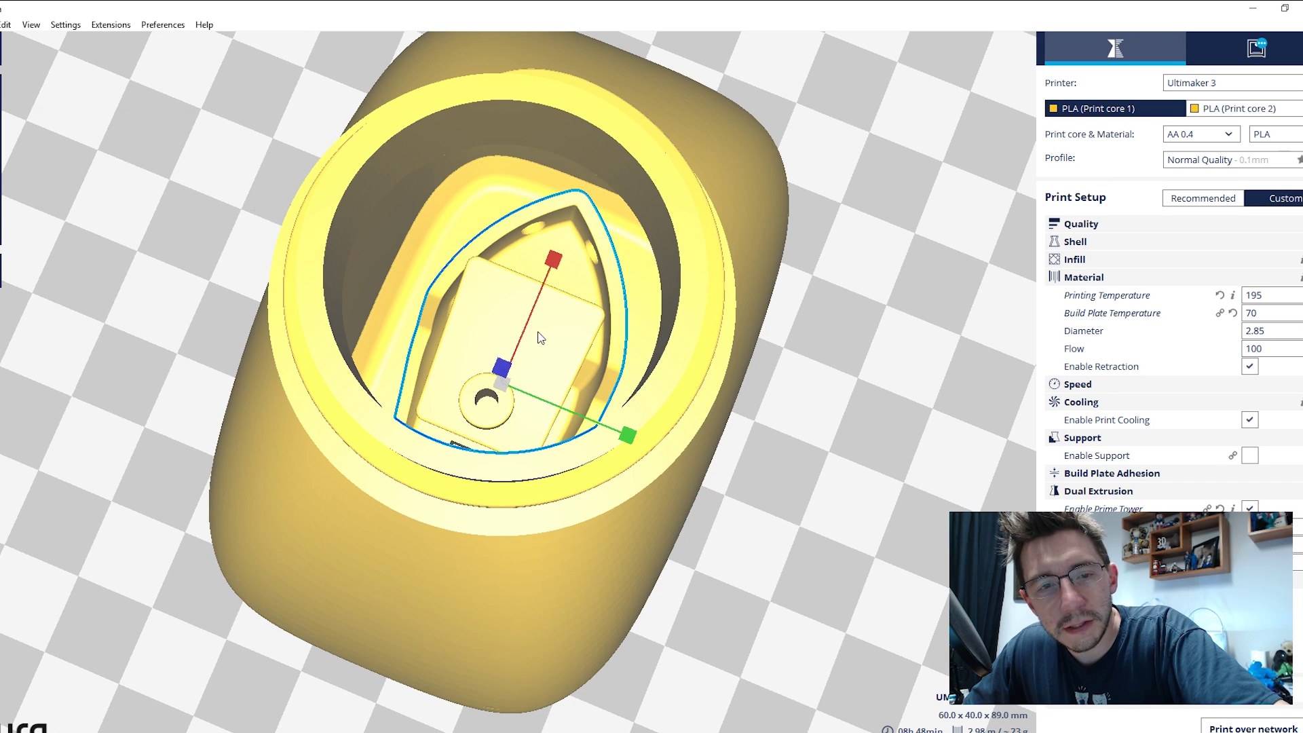
# Reset all model positions so the Benchy sits centred in the bottle.
pyautogui.rightClick(492, 313)
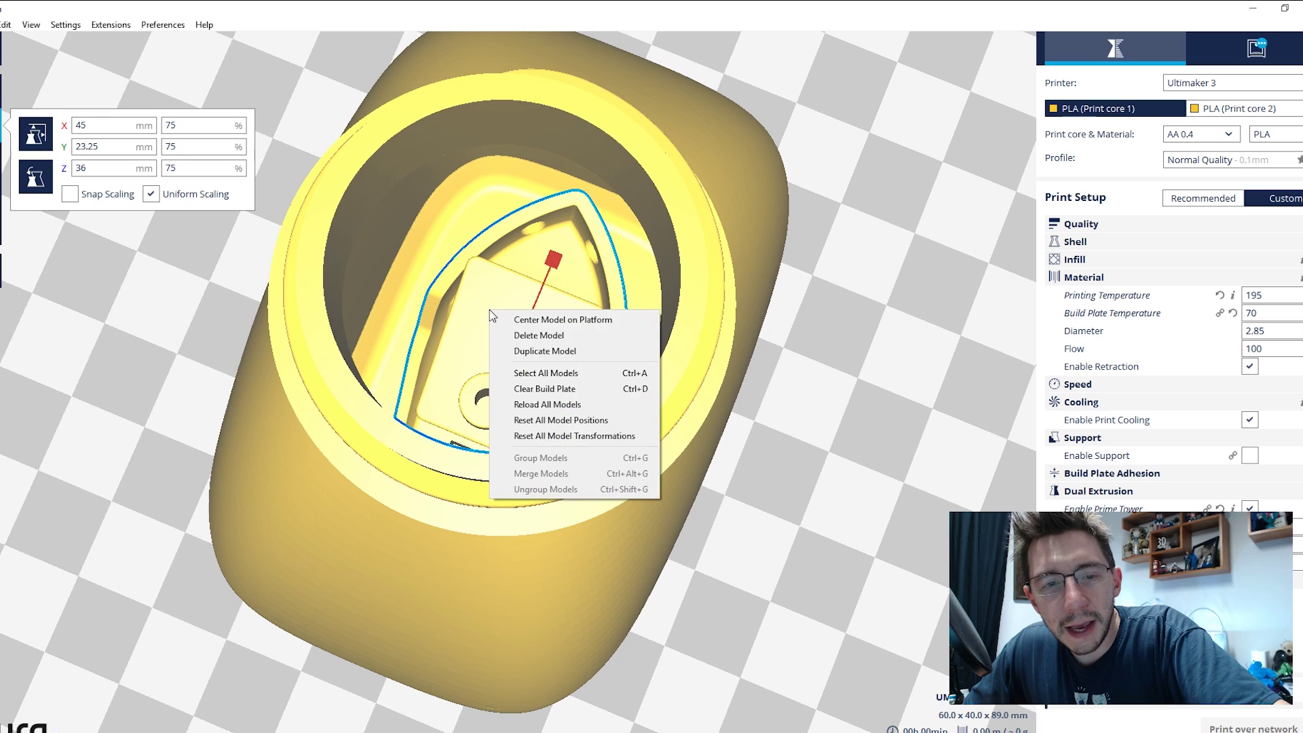
pyautogui.click(519, 421)
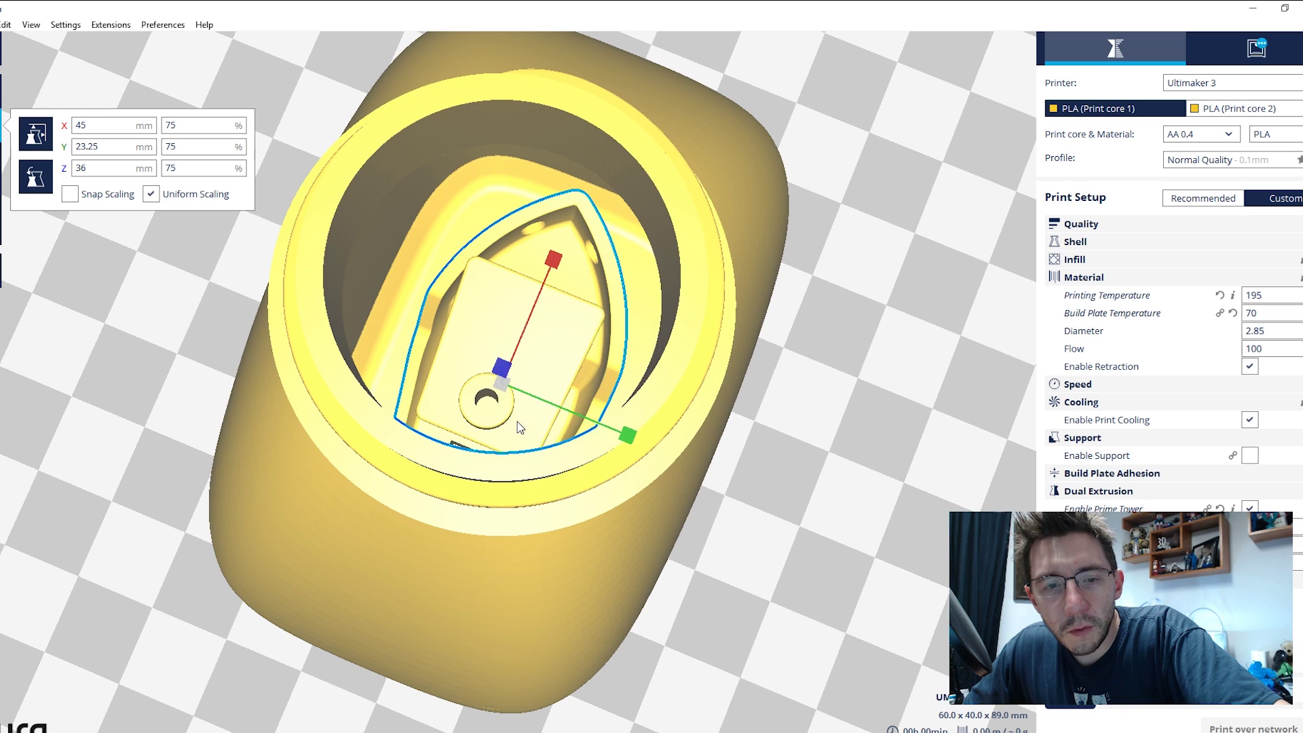
pyautogui.click(813, 509)
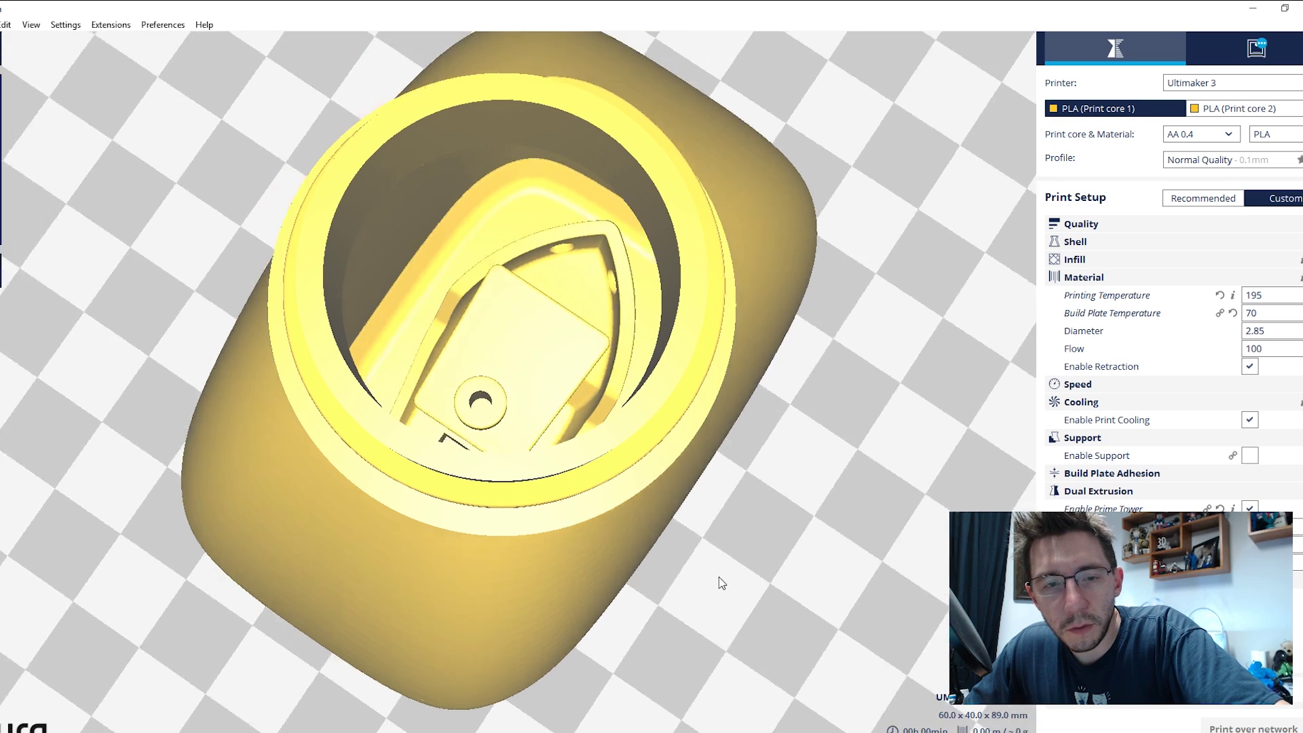
pyautogui.moveTo(718, 581); pyautogui.dragTo(567, 450, button='right')
# Switch to X-Ray view and orbit around to inspect the Benchy inside the bottle.
pyautogui.click(7, 273)
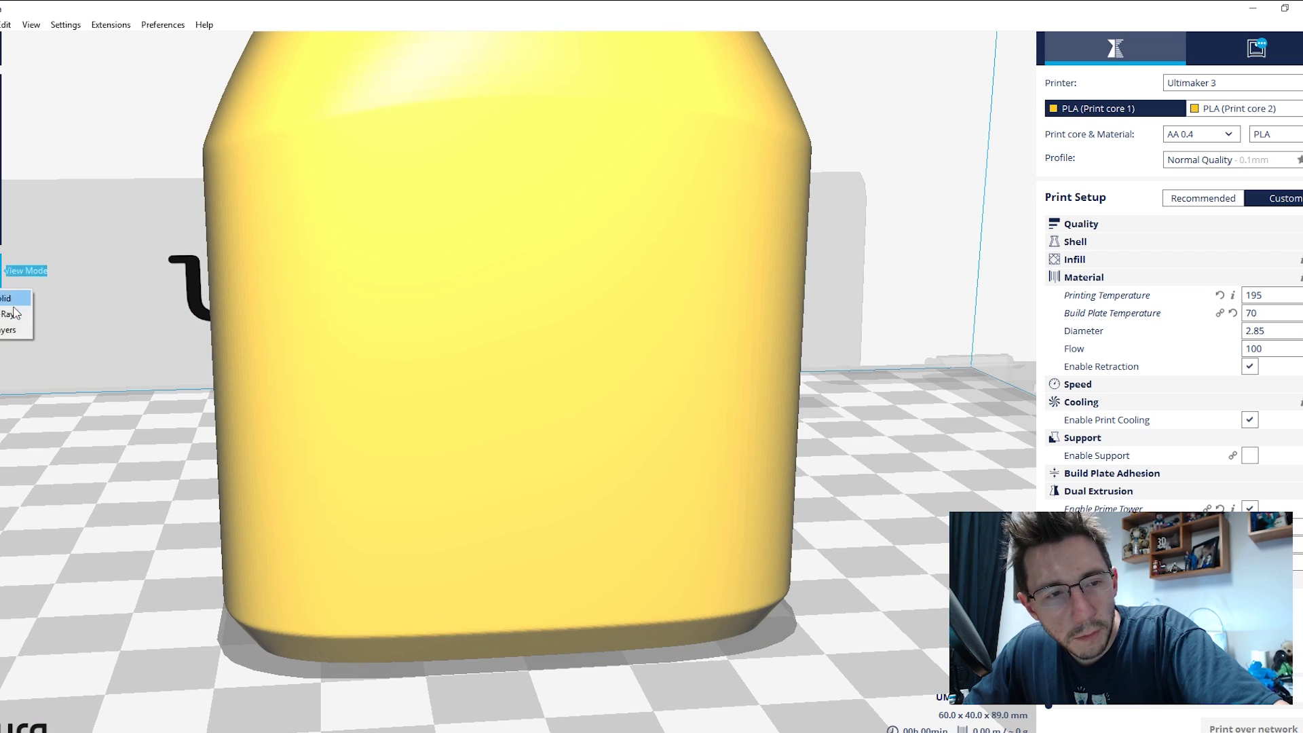
pyautogui.click(13, 313)
pyautogui.moveTo(616, 612); pyautogui.dragTo(585, 555, button='right')
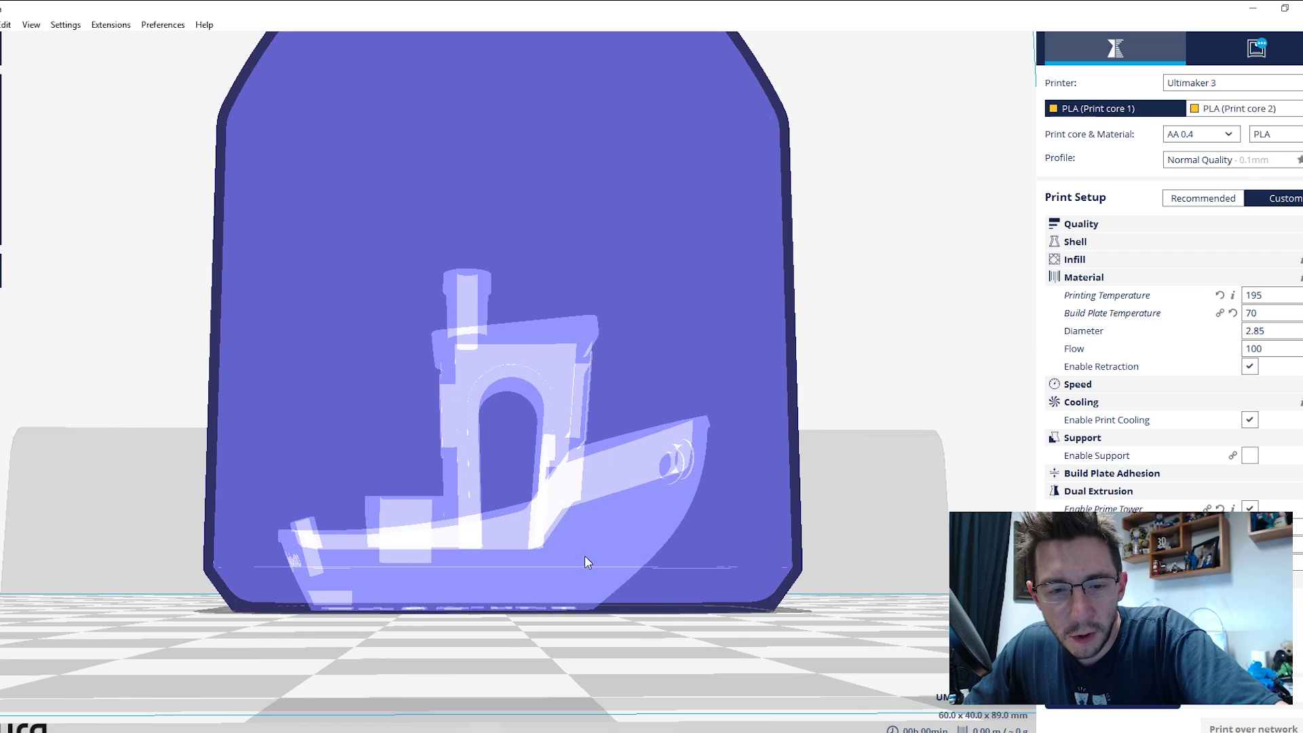
pyautogui.scroll(4, 538, 612)
pyautogui.rightClick(565, 650)
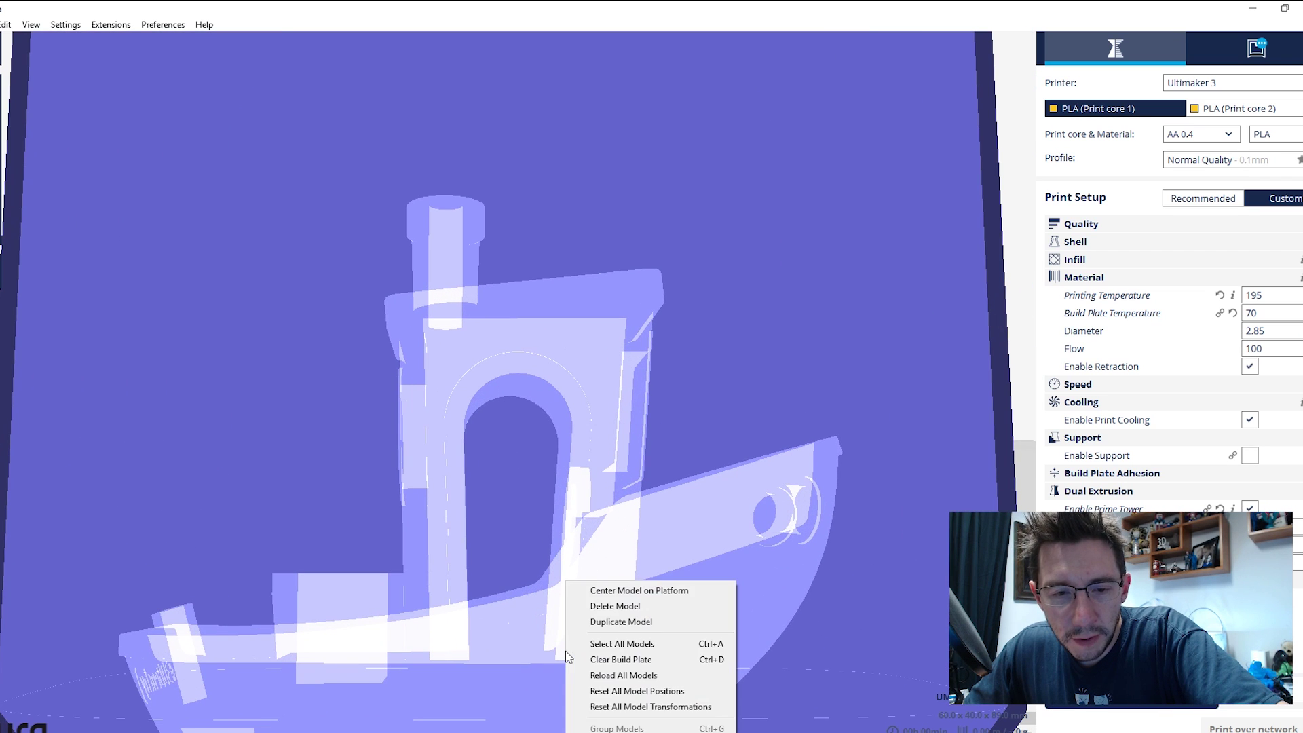
pyautogui.click(528, 617)
pyautogui.moveTo(528, 617); pyautogui.dragTo(541, 592, button='right')
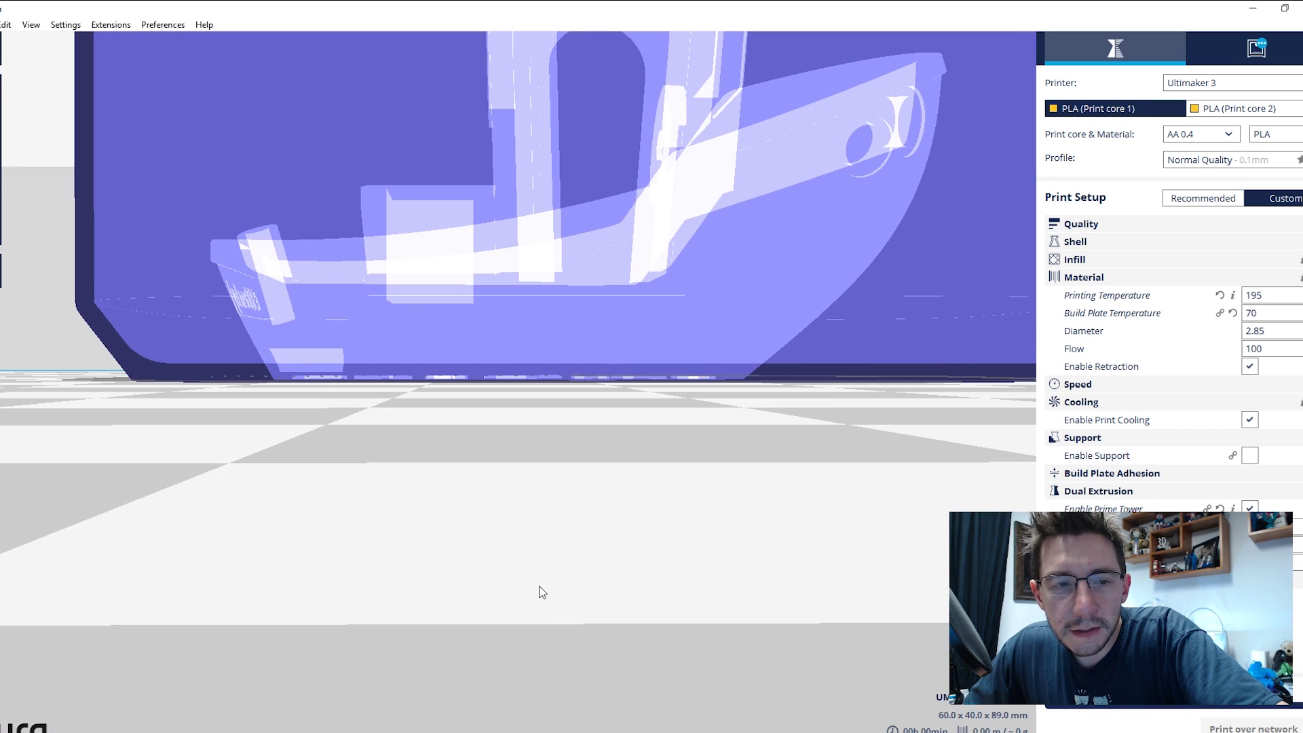
pyautogui.moveTo(446, 359); pyautogui.dragTo(557, 479, button='right')
pyautogui.click(564, 336)
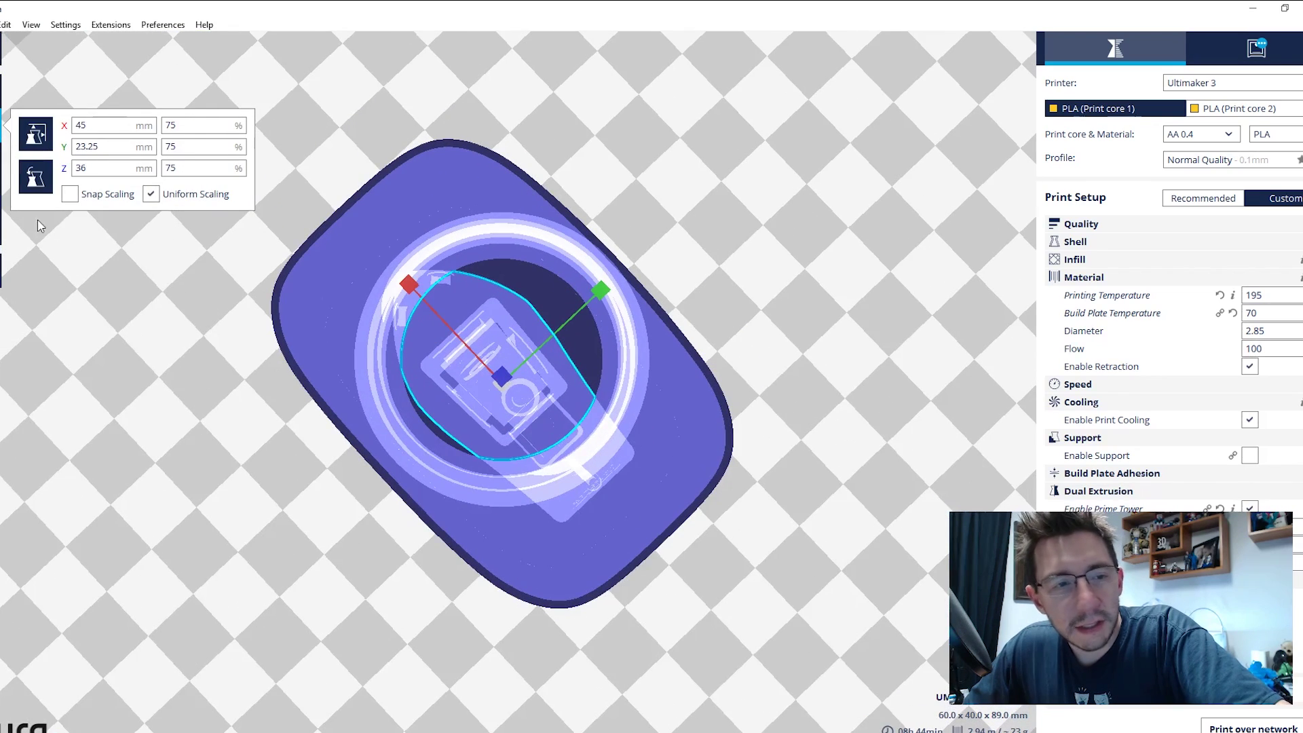
# Toggle between Solid and X-Ray views and orbit to the bottle's front.
pyautogui.click(10, 271)
pyautogui.click(7, 298)
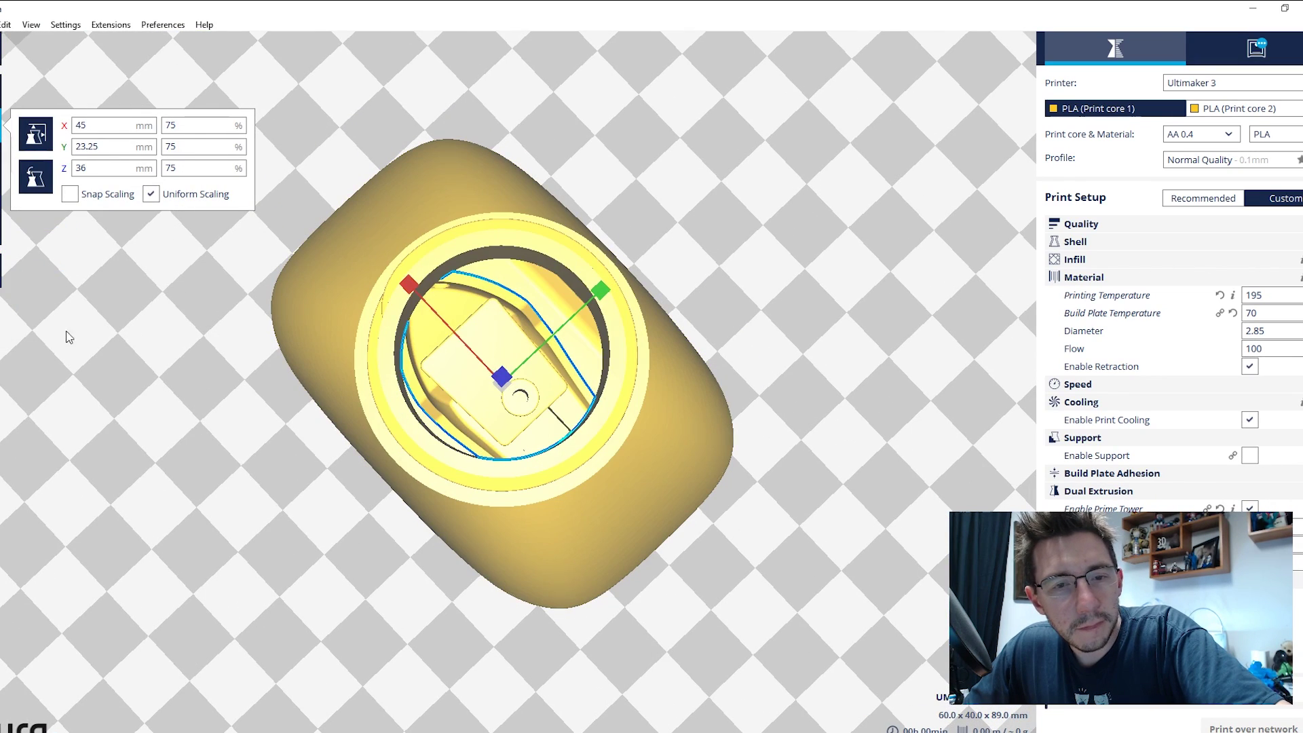
pyautogui.click(8, 272)
pyautogui.click(11, 314)
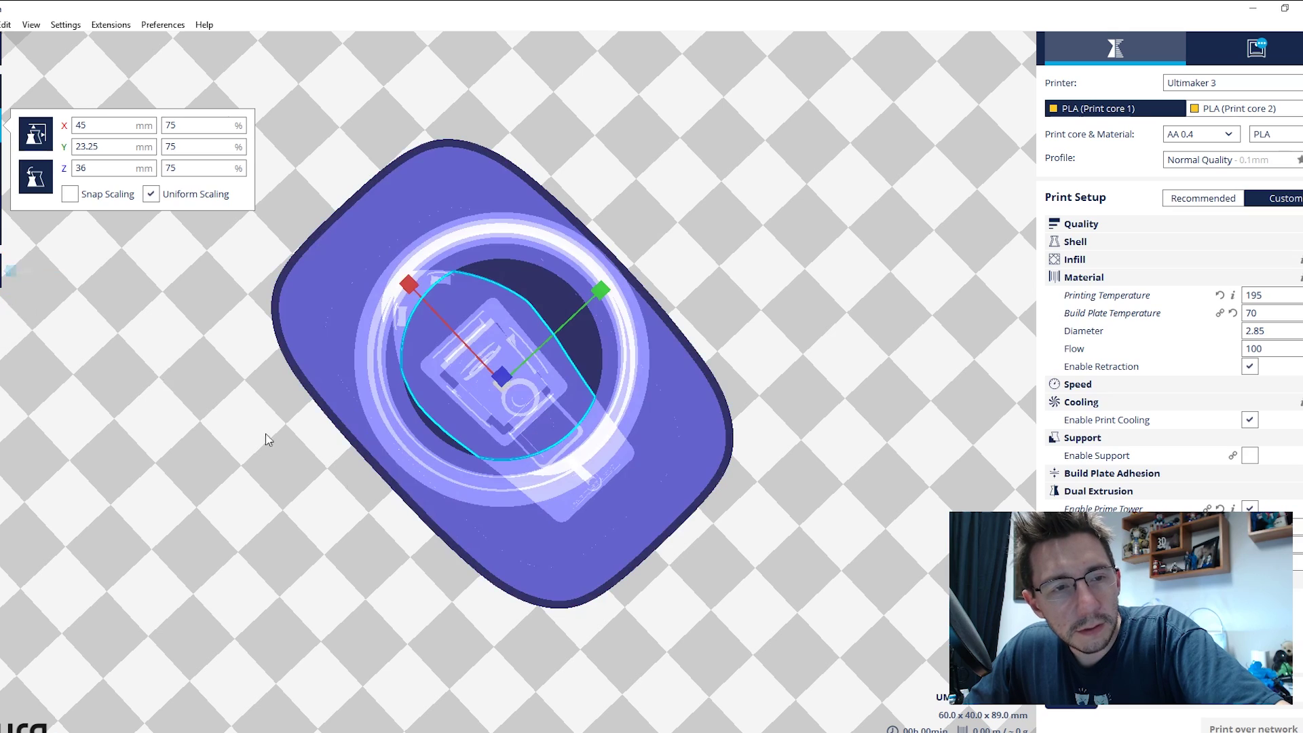
pyautogui.moveTo(337, 518); pyautogui.dragTo(473, 428, button='right')
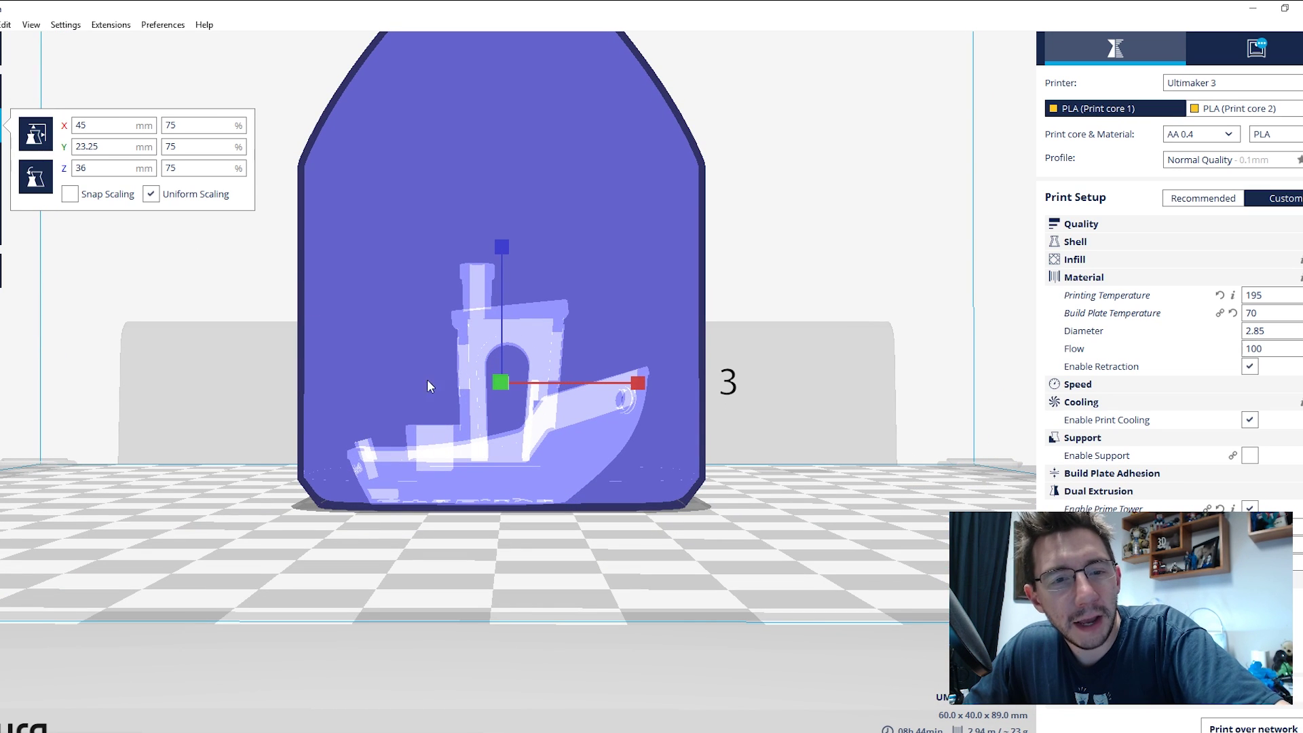
# Select the boat, return to Solid view, and show its Move position at X 0, Y 0, Z 0.
pyautogui.click(94, 266)
pyautogui.moveTo(343, 165); pyautogui.dragTo(519, 403, button='right')
pyautogui.click(519, 404)
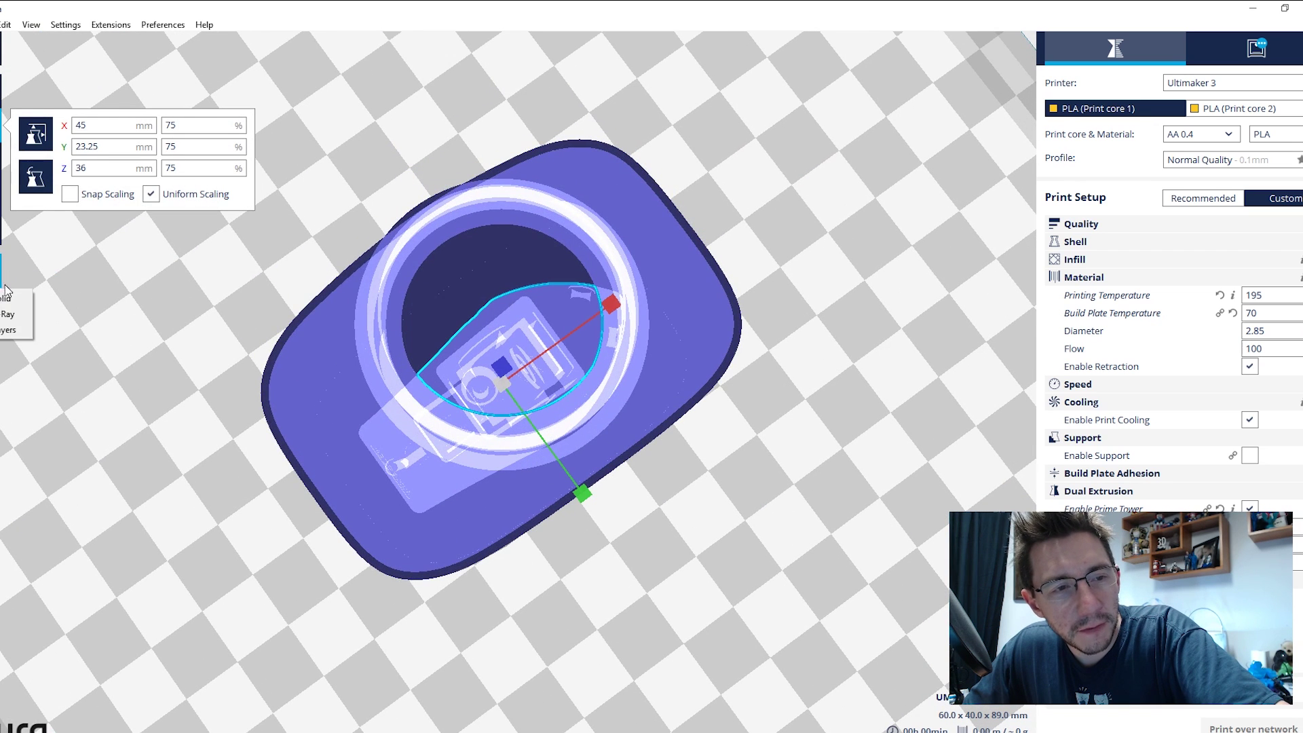
pyautogui.click(8, 302)
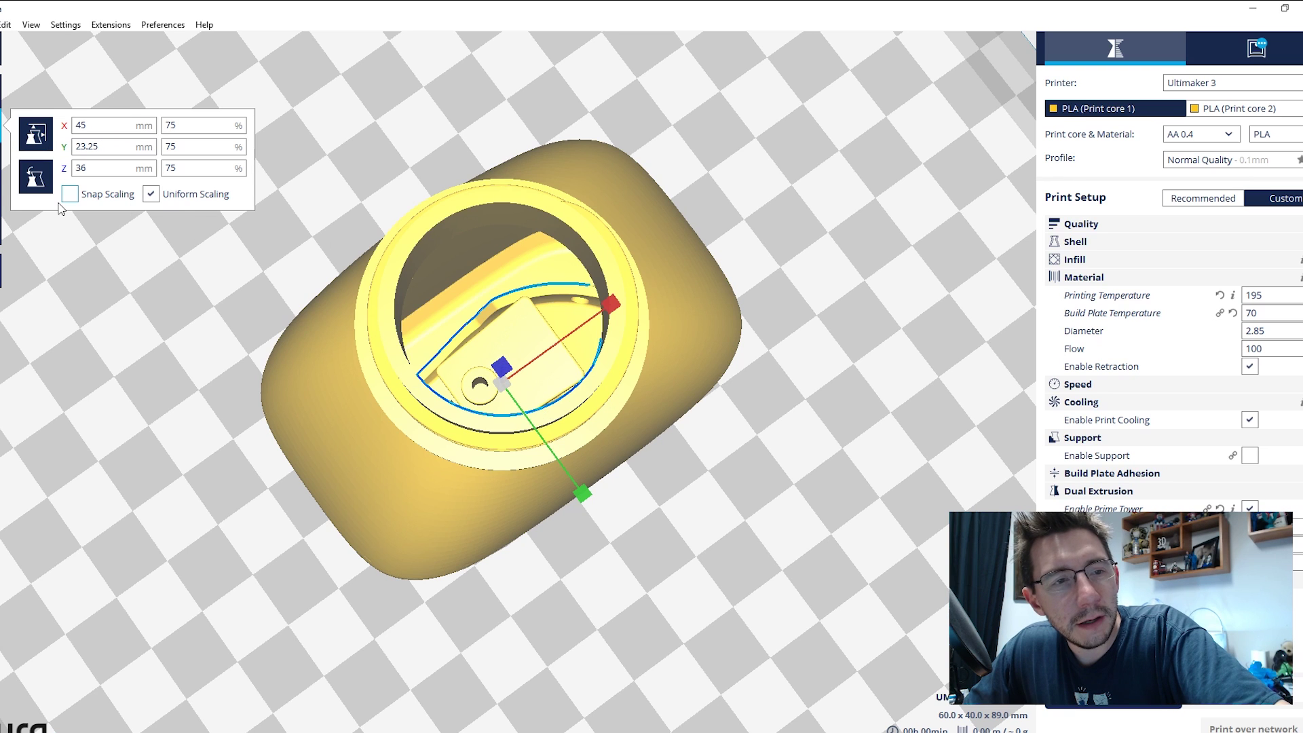
pyautogui.click(12, 92)
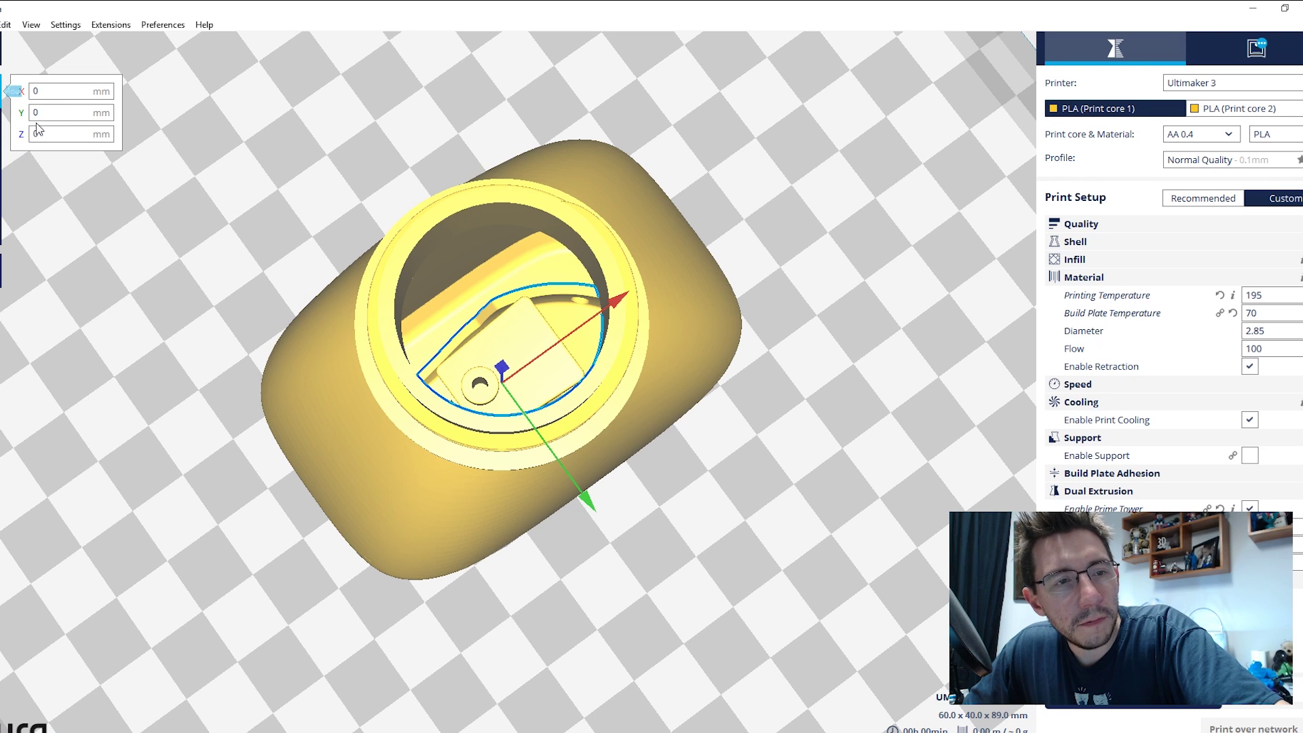
# Deselect the boat, switch to X-Ray view, and zoom in on it from the front and above.
pyautogui.click(91, 194)
pyautogui.rightClick(581, 590)
pyautogui.click(6, 270)
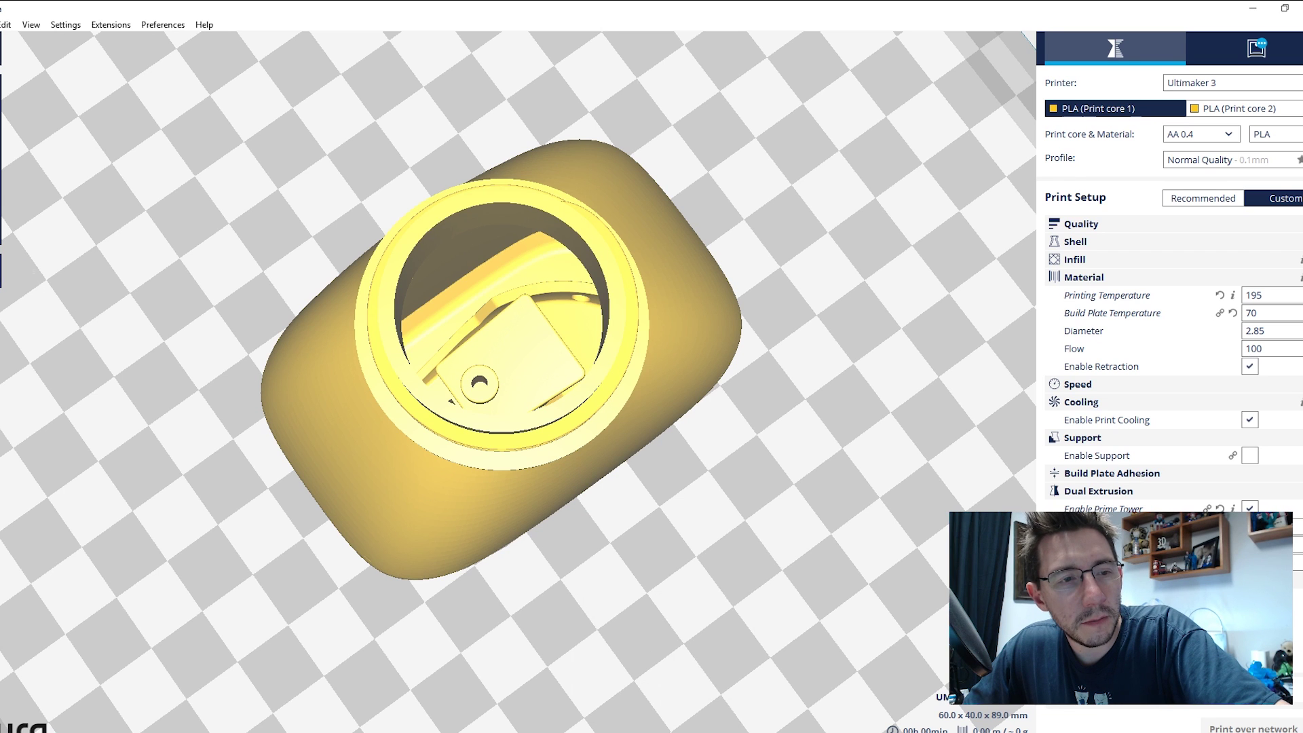
pyautogui.click(5, 270)
pyautogui.click(7, 314)
pyautogui.moveTo(389, 546); pyautogui.dragTo(507, 527, button='right')
pyautogui.scroll(5, 417, 380)
pyautogui.scroll(5, 438, 495)
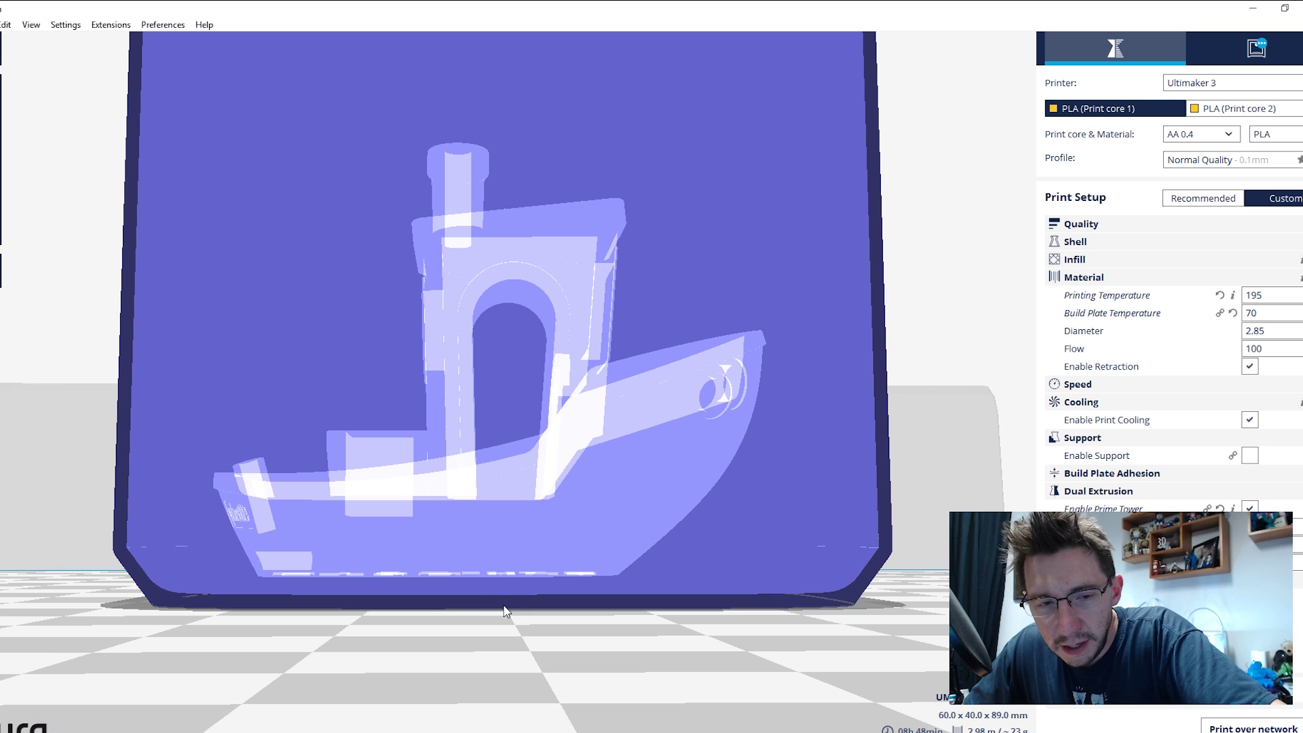
pyautogui.moveTo(220, 257); pyautogui.dragTo(369, 495, button='right')
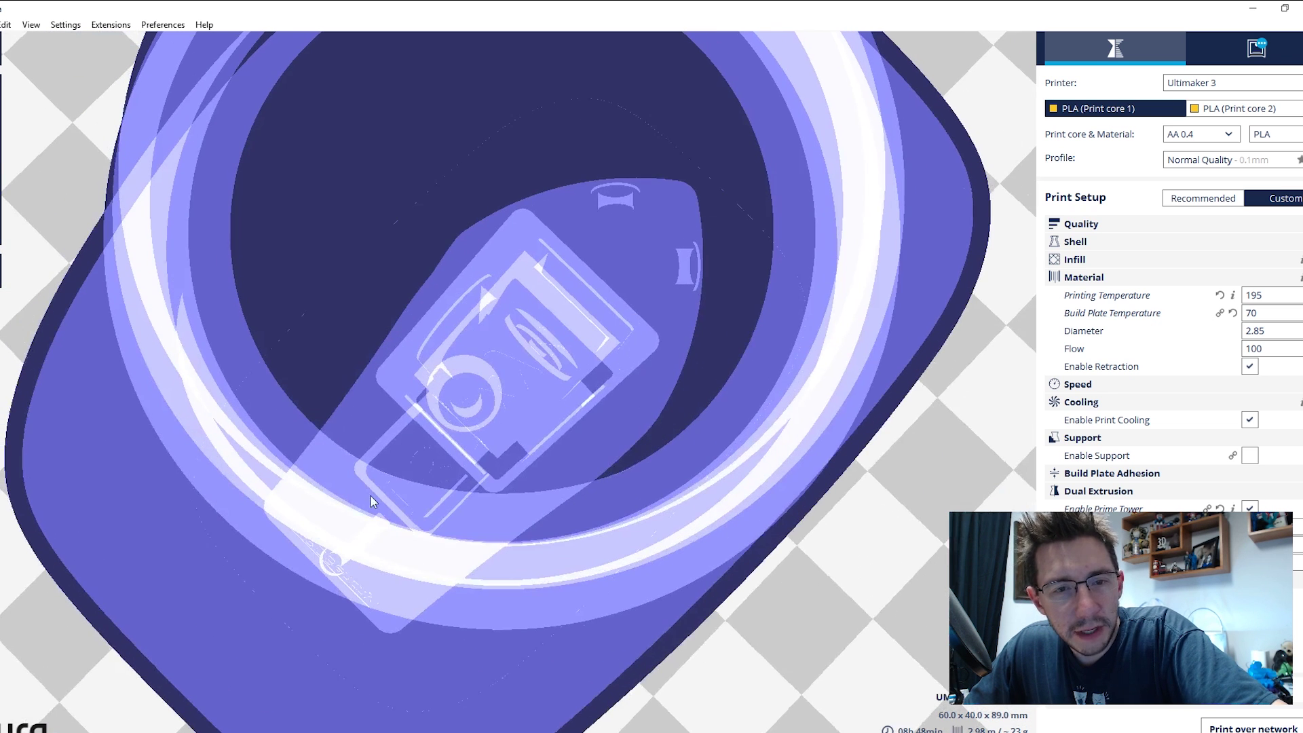
# Raise the boat to Z 1 mm and orbit to check its clearance.
pyautogui.click(552, 326)
pyautogui.doubleClick(88, 136)
pyautogui.write('1')
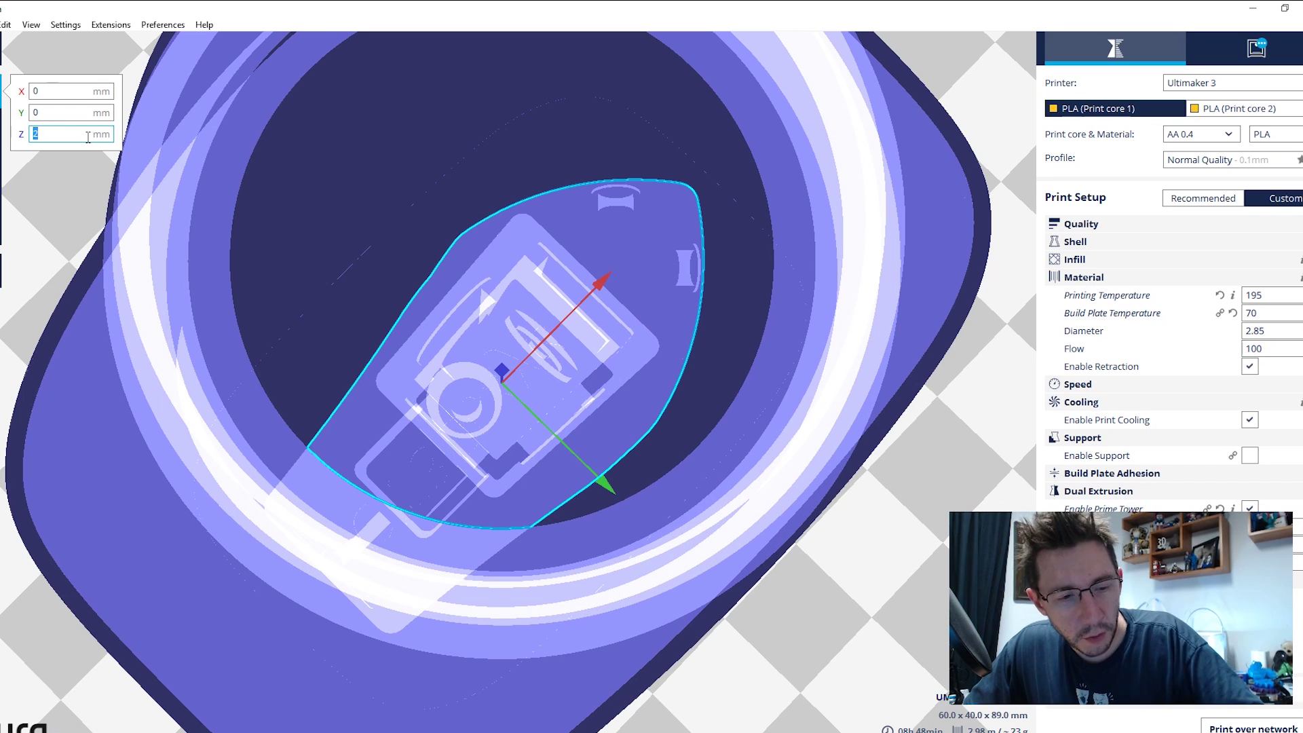
pyautogui.press('Return')
pyautogui.moveTo(380, 542); pyautogui.dragTo(329, 404, button='right')
pyautogui.scroll(3, 349, 369)
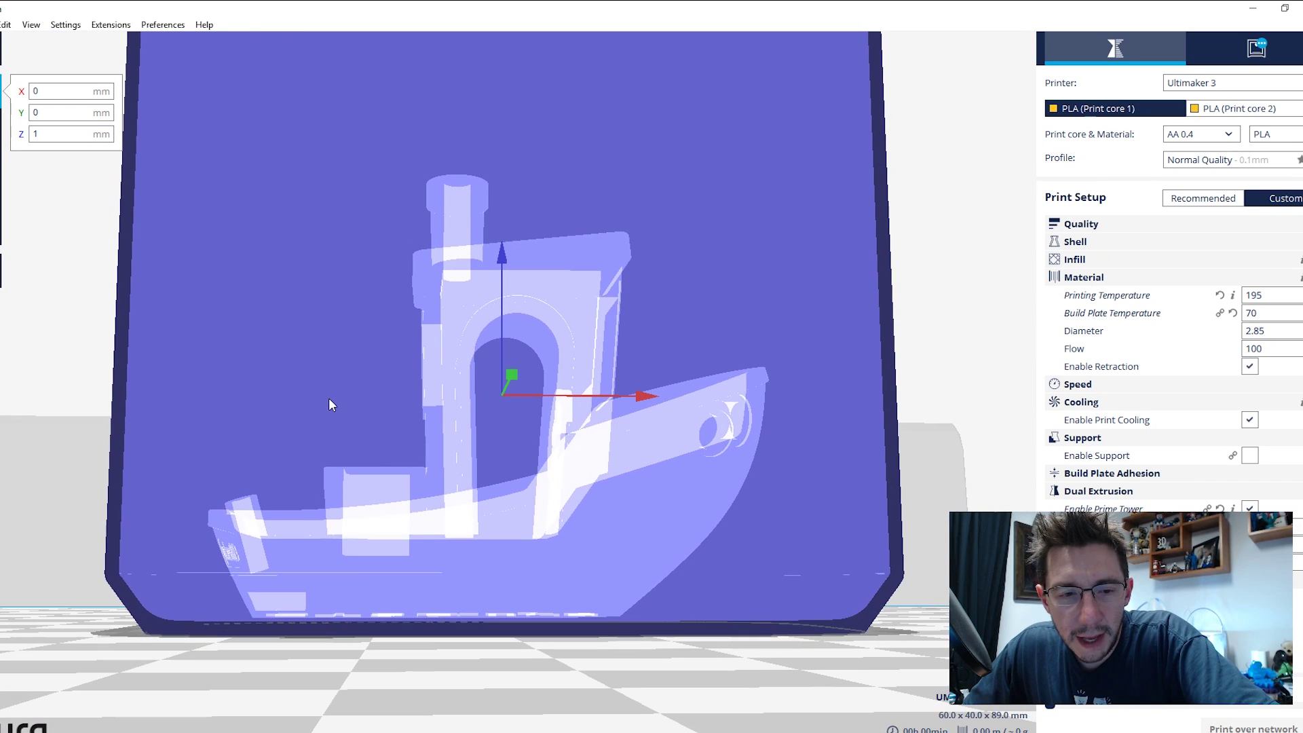
pyautogui.moveTo(555, 652); pyautogui.dragTo(761, 637, button='right')
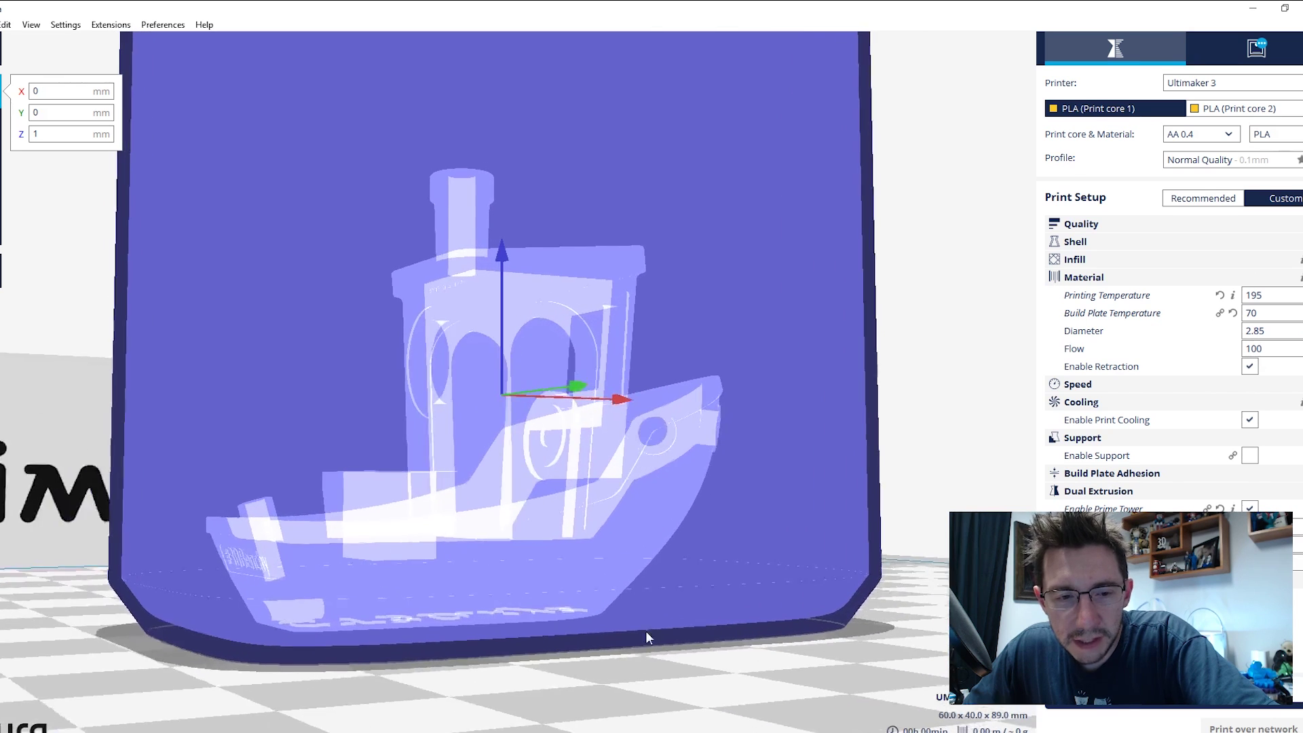
pyautogui.moveTo(645, 630); pyautogui.dragTo(604, 623, button='right')
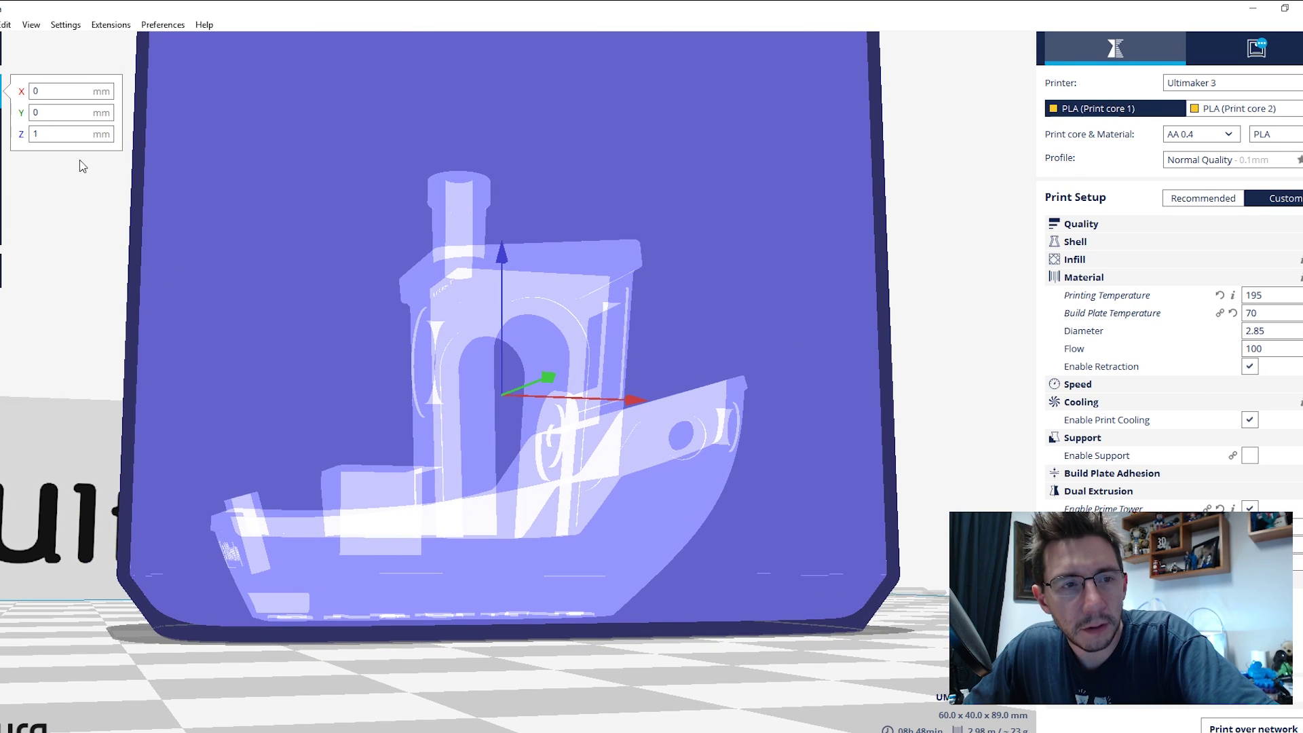
# Refine the boat's height to Z 1.05 mm.
pyautogui.write('.0')
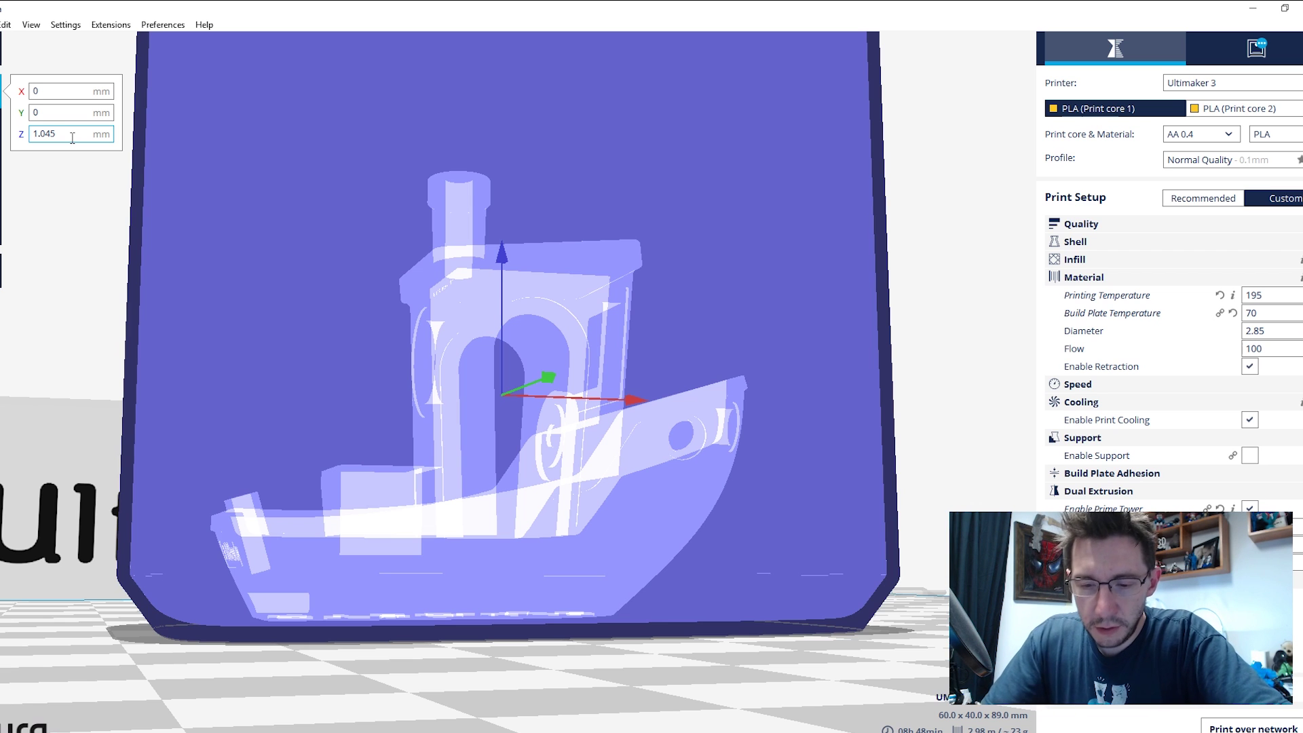
pyautogui.write('5')
pyautogui.press('Return')
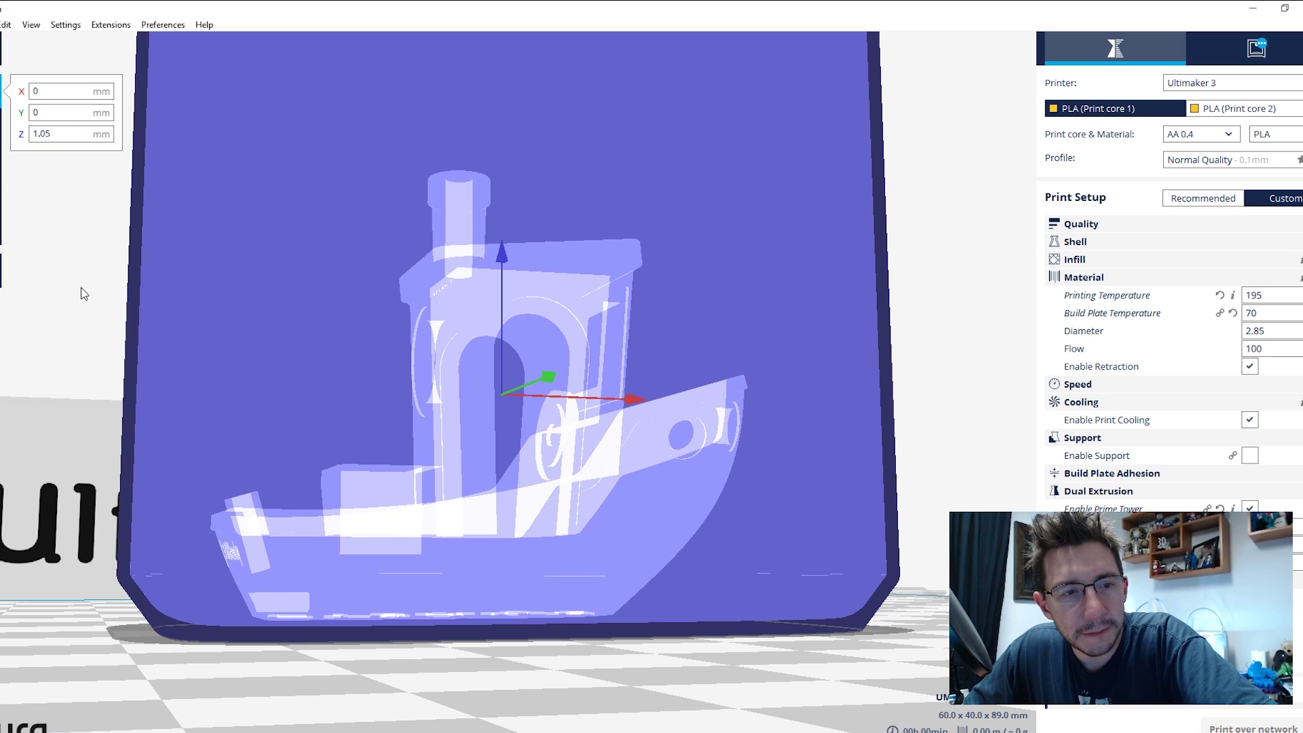
pyautogui.moveTo(81, 287); pyautogui.dragTo(139, 352, button='right')
# Switch to the Layers preview and drag the slider down to the bottom layers.
pyautogui.click(14, 336)
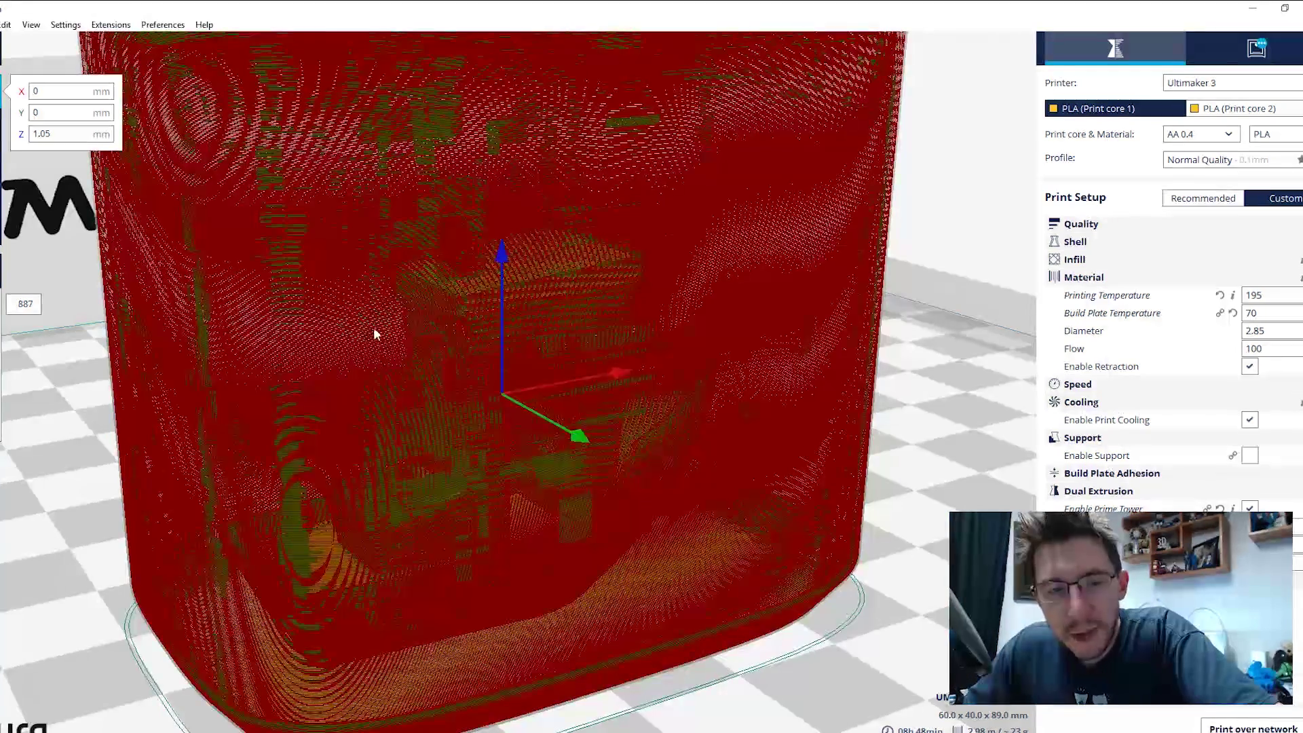
pyautogui.moveTo(374, 329); pyautogui.dragTo(409, 370, button='right')
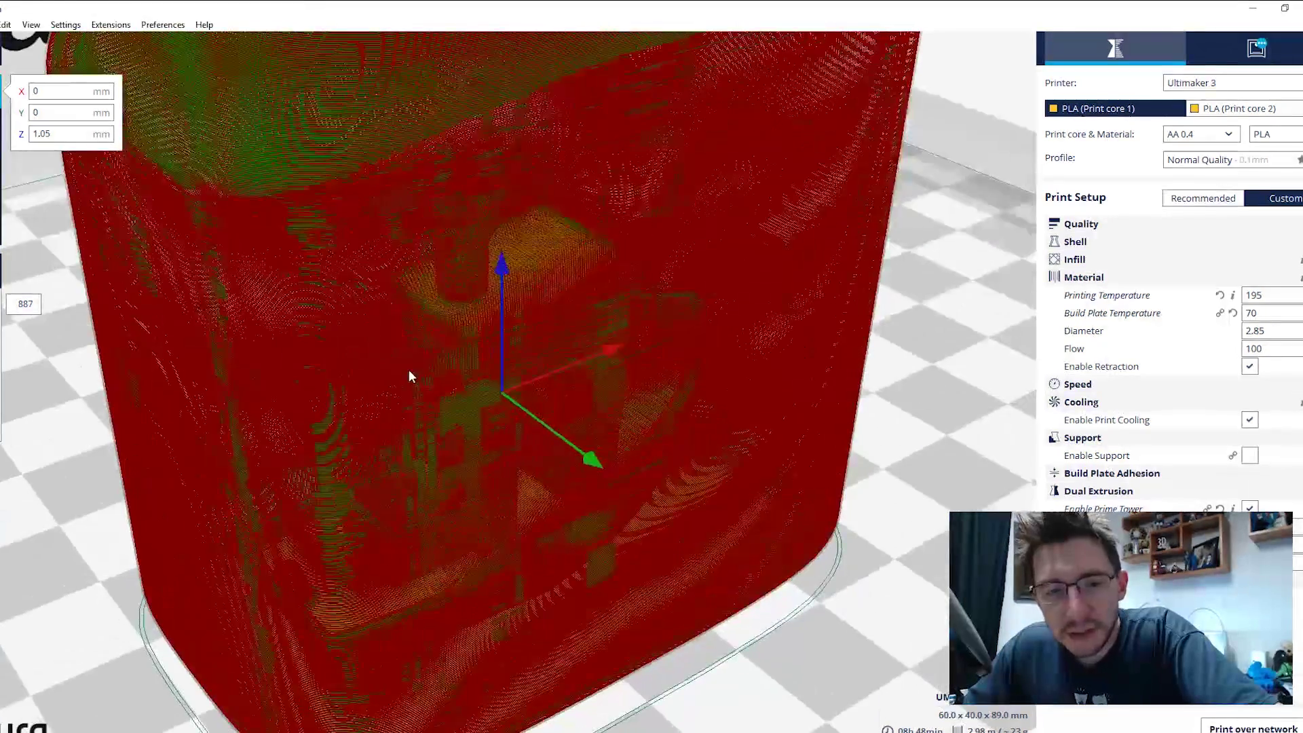
pyautogui.moveTo(3, 303); pyautogui.dragTo(3, 428)
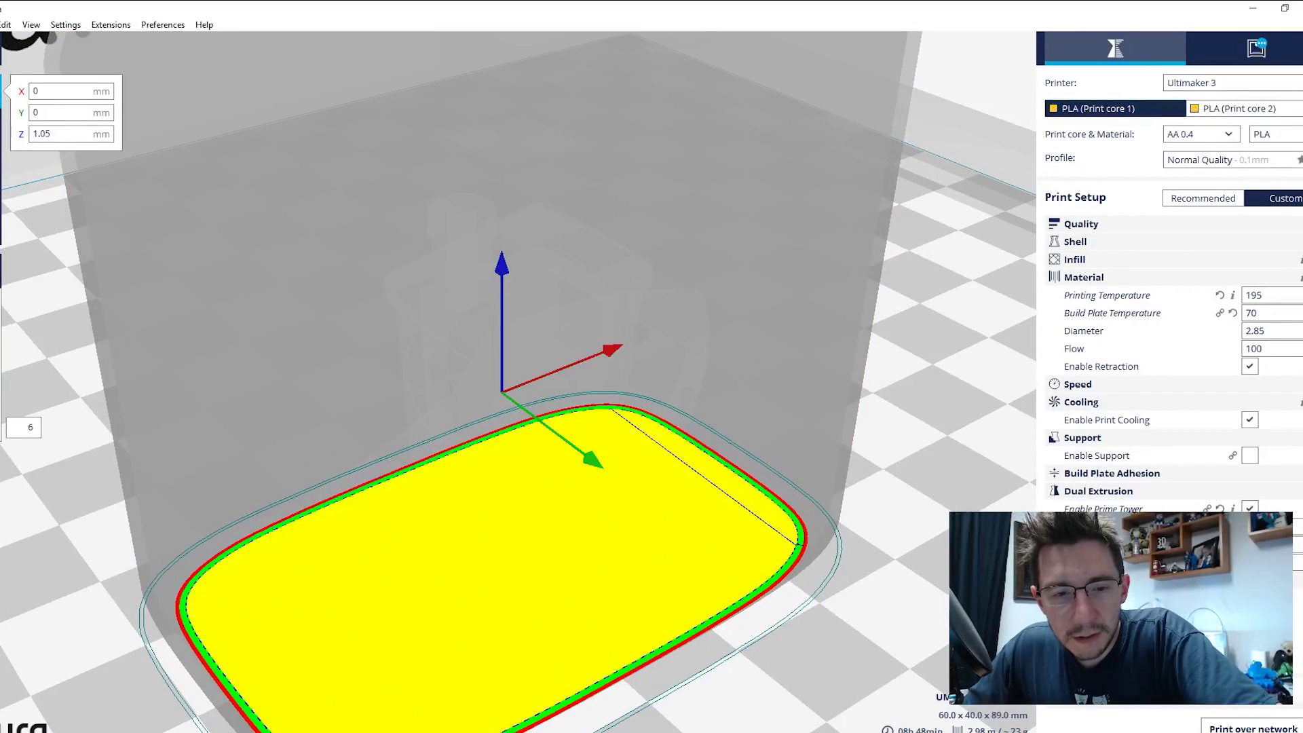
# Step the layer preview up from layer 7 to layer 10 and view it from above.
pyautogui.doubleClick(31, 427)
pyautogui.press('Return')
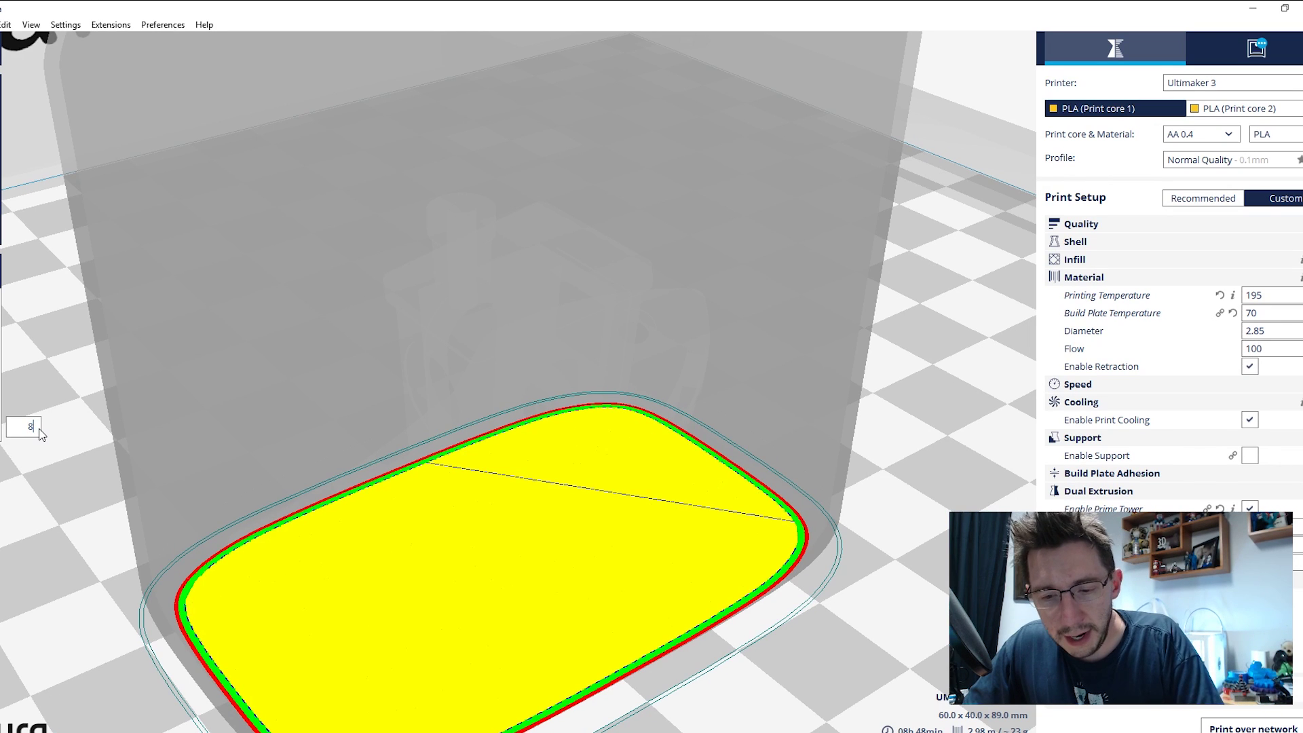
pyautogui.press('Return')
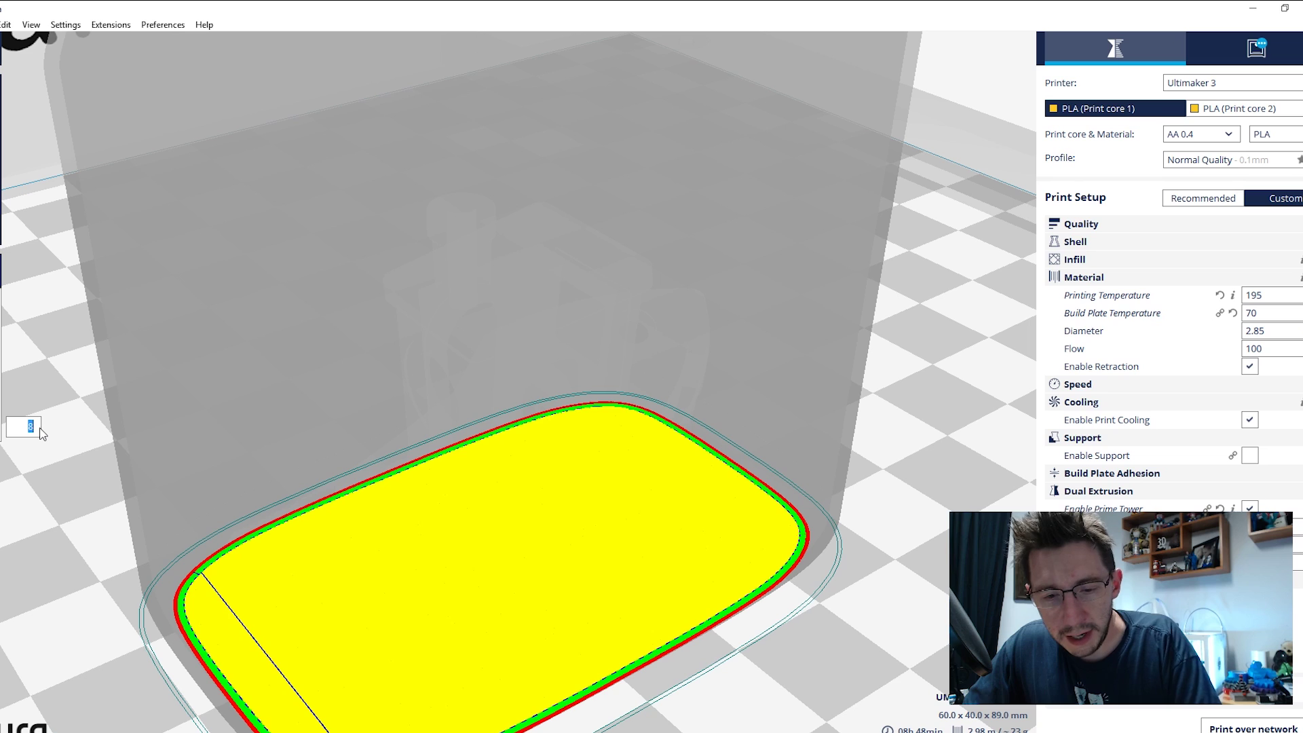
pyautogui.press('Return')
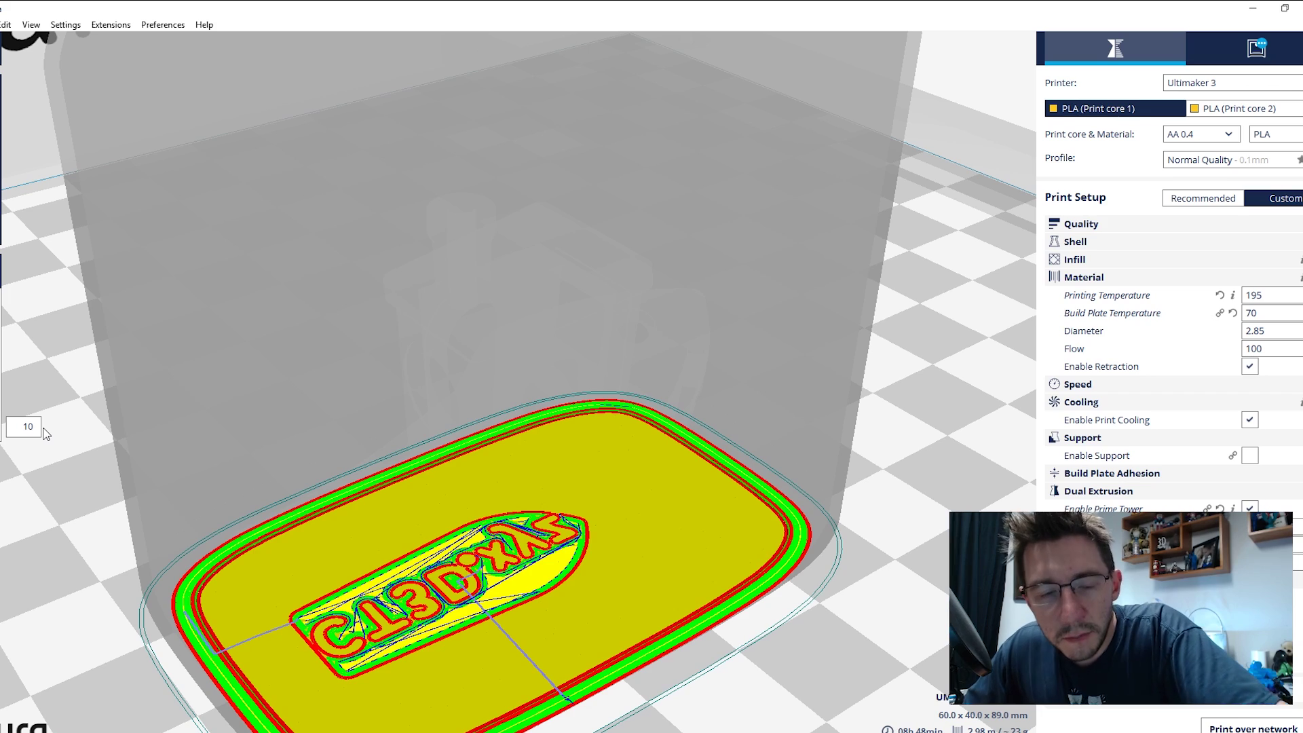
pyautogui.scroll(-5, 255, 499)
pyautogui.moveTo(353, 495); pyautogui.dragTo(59, 394, button='right')
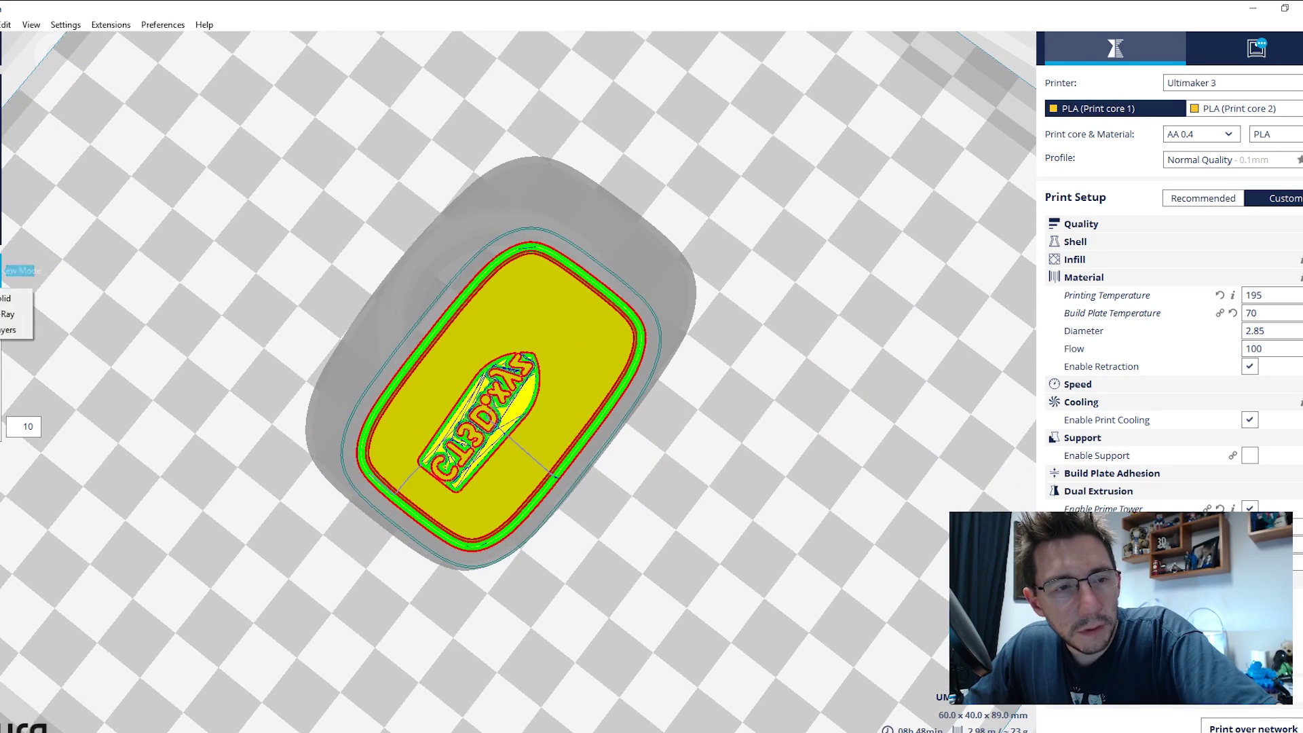
# Return to Solid view and set the bottle to print with PLA on Print core 2.
pyautogui.click(5, 293)
pyautogui.click(531, 356)
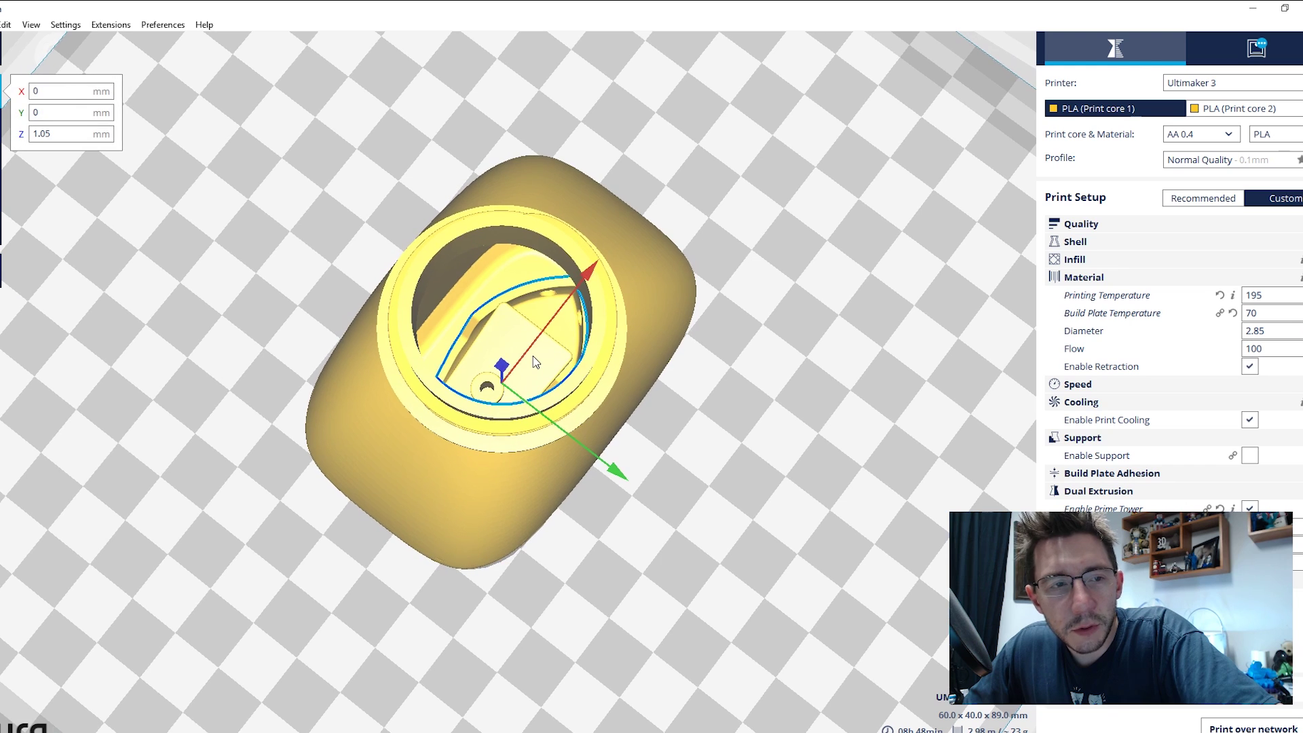
pyautogui.click(4, 228)
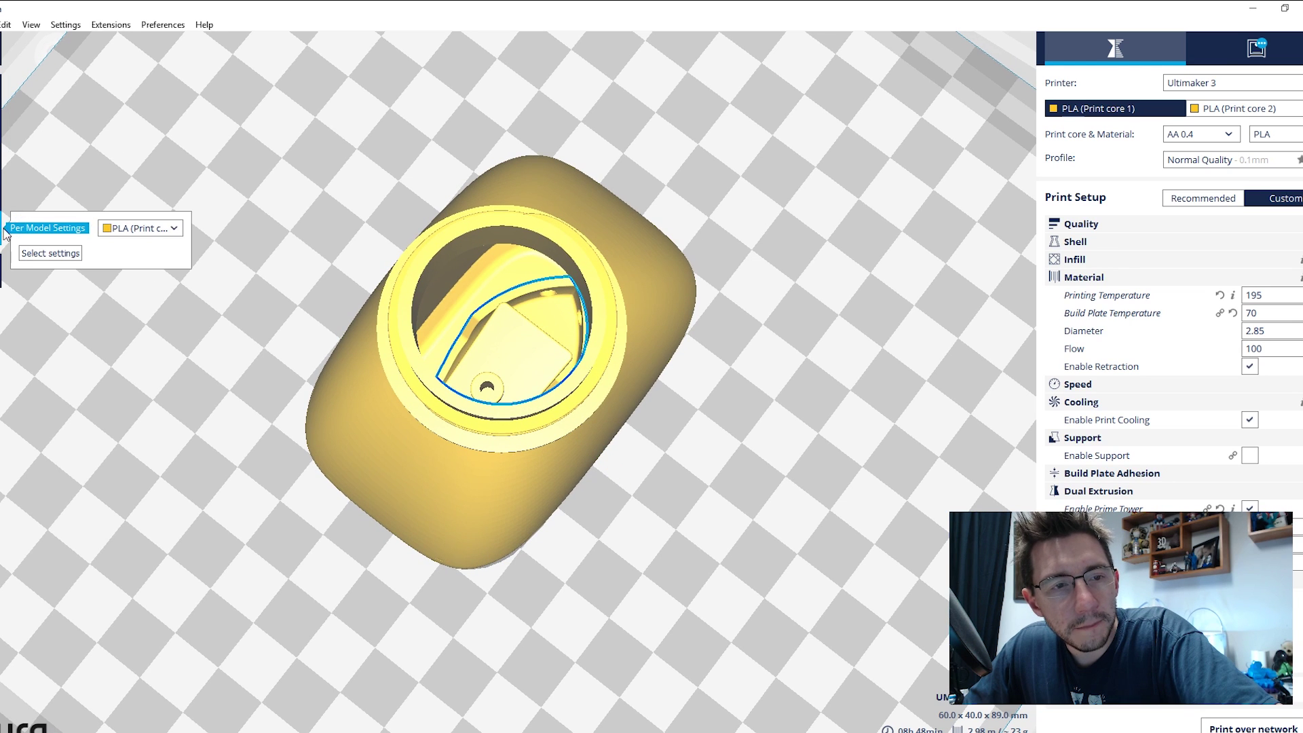
pyautogui.click(152, 331)
pyautogui.click(338, 439)
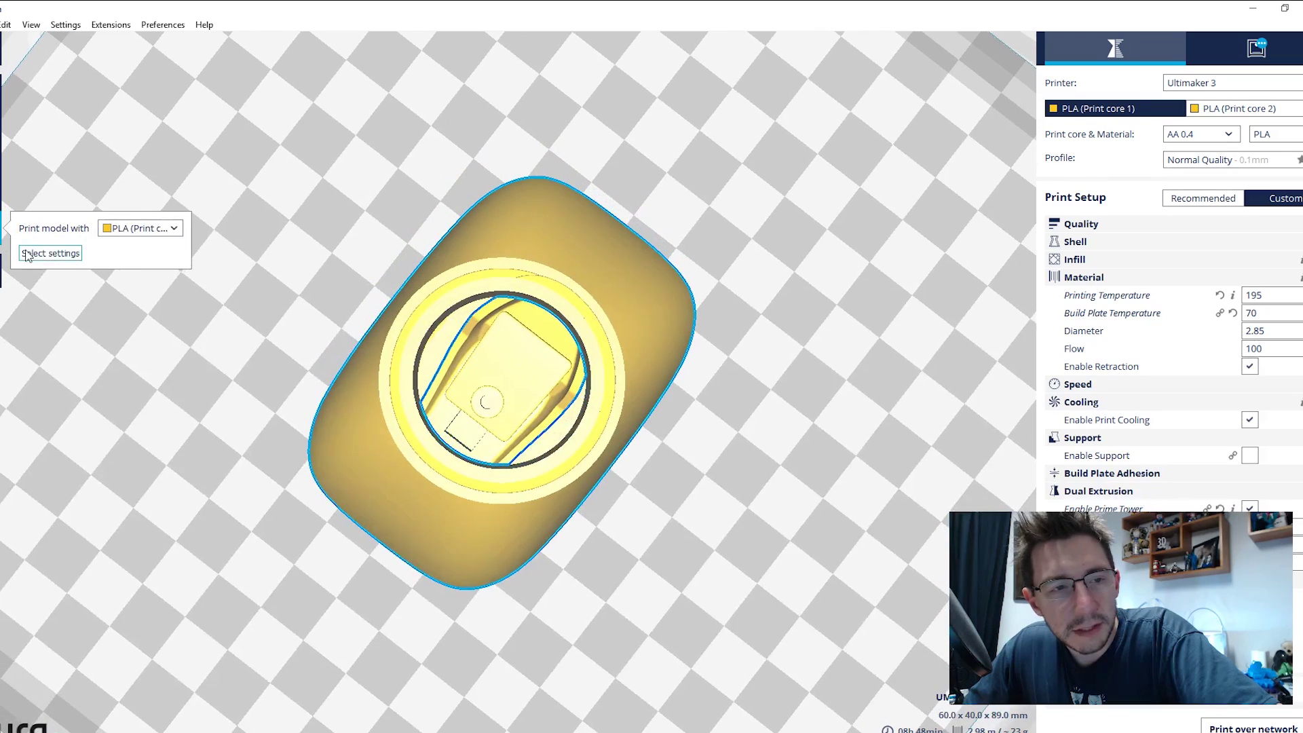
pyautogui.click(139, 228)
pyautogui.click(139, 253)
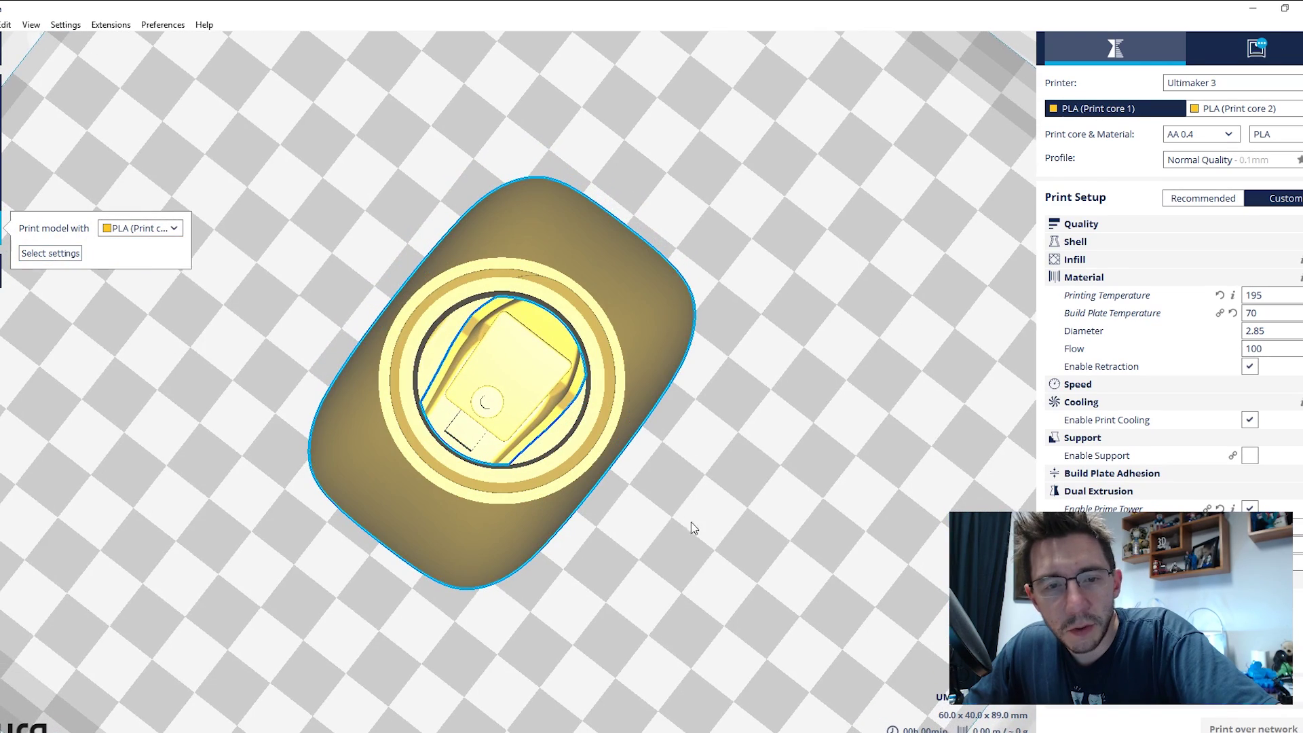
pyautogui.moveTo(694, 528); pyautogui.dragTo(893, 483, button='right')
pyautogui.scroll(-3, 855, 489)
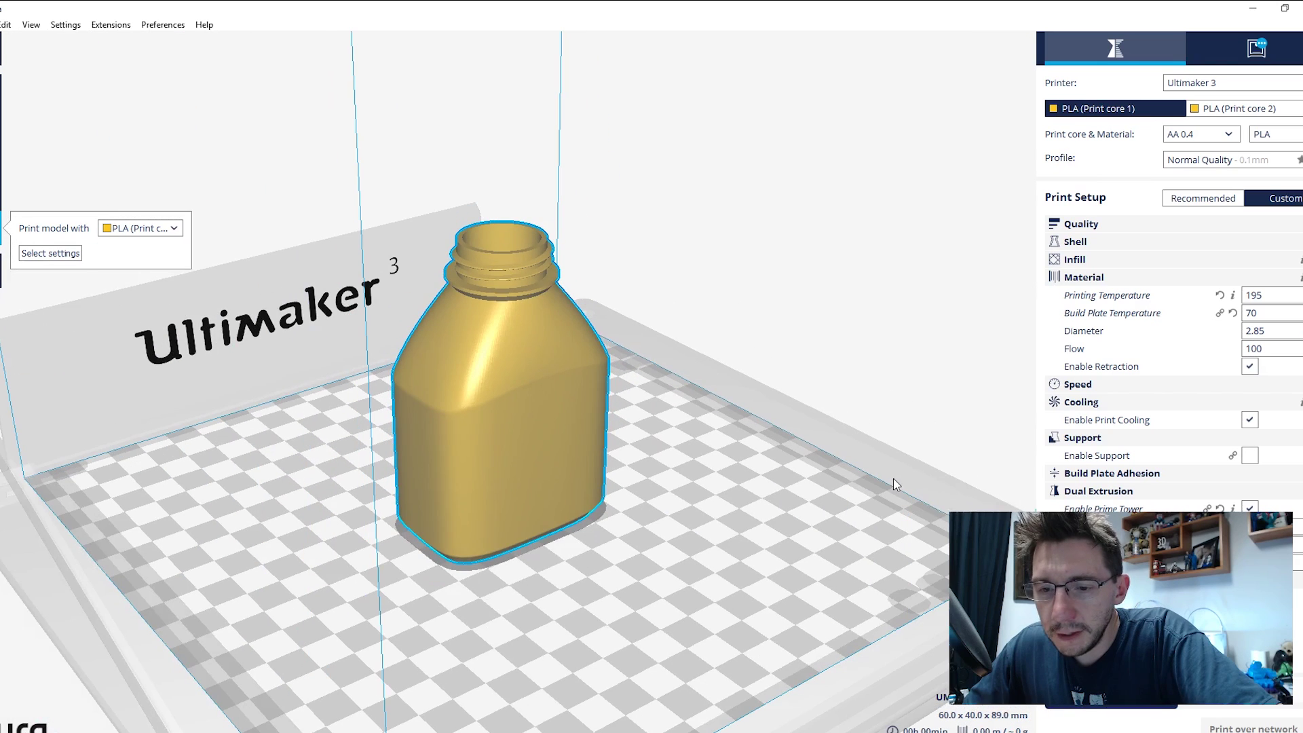